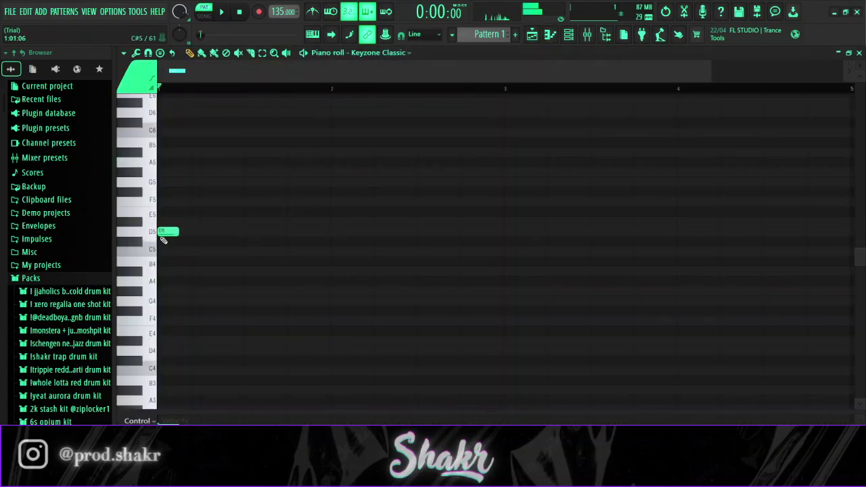
# Place a C#5 note at the start of bar 1, followed by an E5 note extended to the start of bar 3
pyautogui.moveTo(313, 231); pyautogui.dragTo(312, 241)
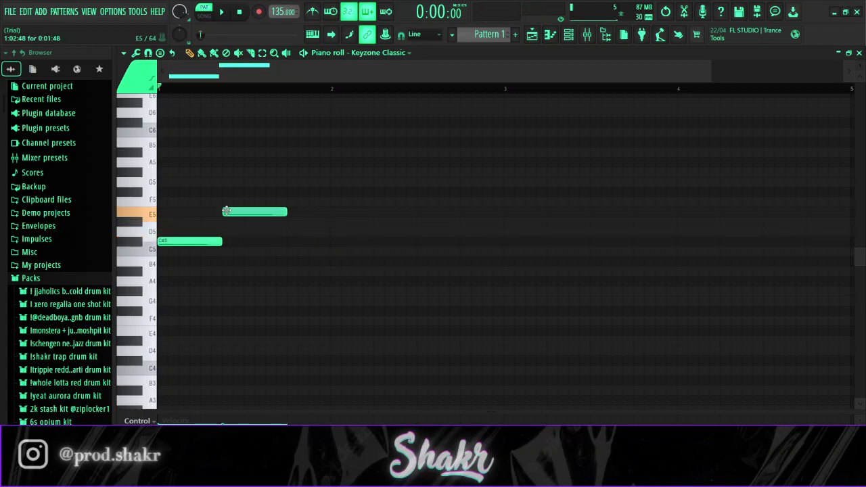
pyautogui.press('space')
pyautogui.moveTo(286, 214); pyautogui.dragTo(443, 223)
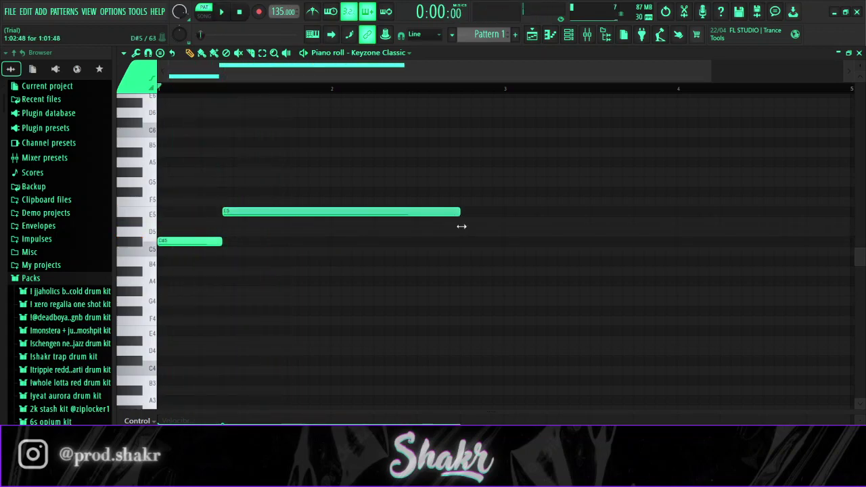
pyautogui.moveTo(499, 228); pyautogui.dragTo(499, 228)
pyautogui.scroll(-3, 318, 90)
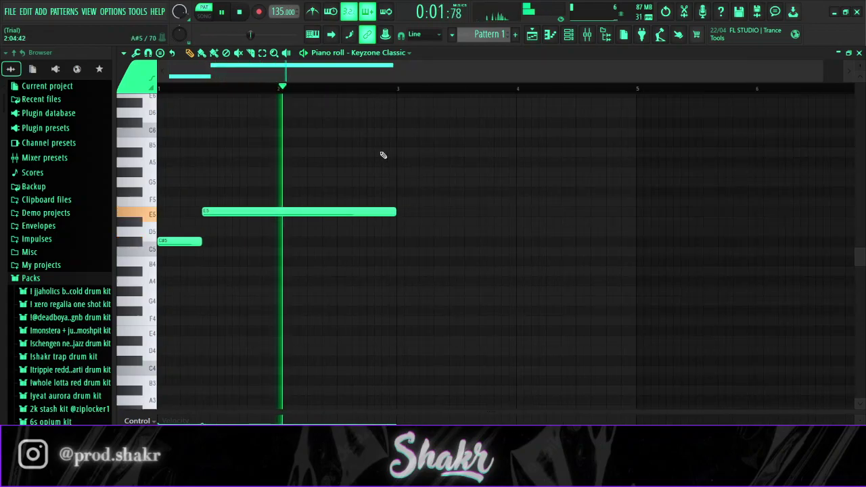
# Add a short E5 note at bar 3, followed by an F#5 note extended to the start of bar 5
pyautogui.click(400, 212)
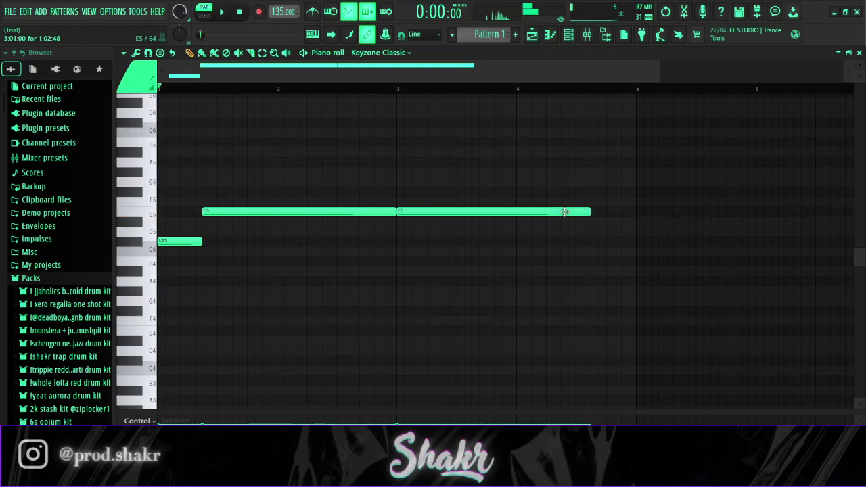
pyautogui.moveTo(420, 212)
pyautogui.mouseDown()
pyautogui.moveTo(419, 228)
pyautogui.moveTo(419, 212)
pyautogui.mouseUp()
pyautogui.press('space')
pyautogui.moveTo(592, 213); pyautogui.dragTo(441, 214)
pyautogui.click(447, 192)
pyautogui.moveTo(485, 191); pyautogui.dragTo(635, 193)
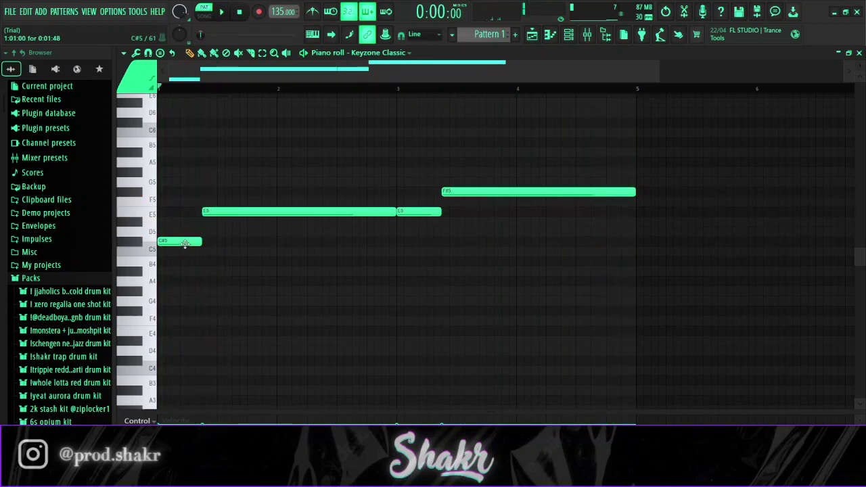
# Duplicate the four melody notes one octave lower
pyautogui.scroll(2, 194, 240)
pyautogui.moveTo(170, 178); pyautogui.dragTo(447, 291)
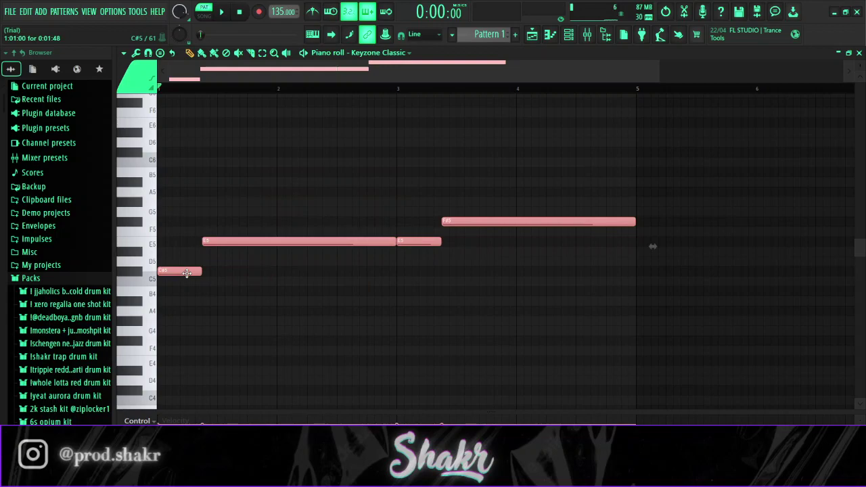
pyautogui.hotkey('ctrl', 'v')
pyautogui.hotkey('ctrl', 'Up')
pyautogui.keyDown('ctrl'); pyautogui.click(256, 177); pyautogui.keyUp('ctrl')
pyautogui.hotkey('ctrl', 'Down')
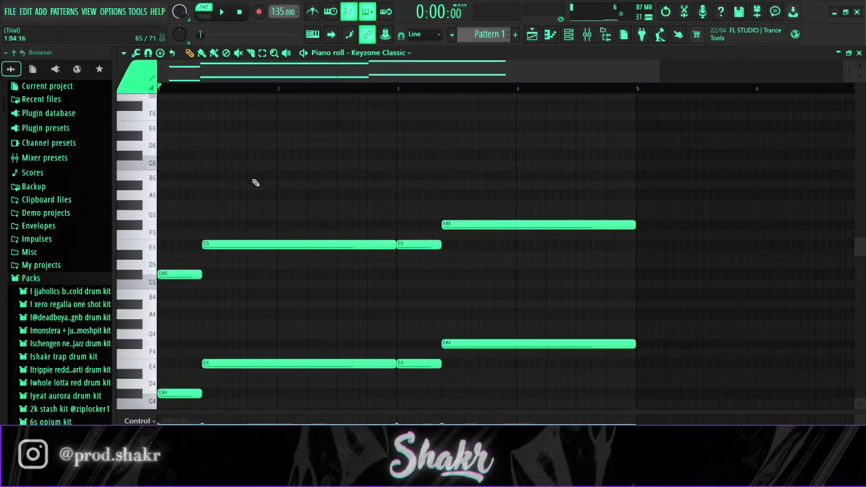
# Add A4 and F#4 to the first chord and C#5 and A4 to the second chord, auditioning the result
pyautogui.scroll(-2, 200, 242)
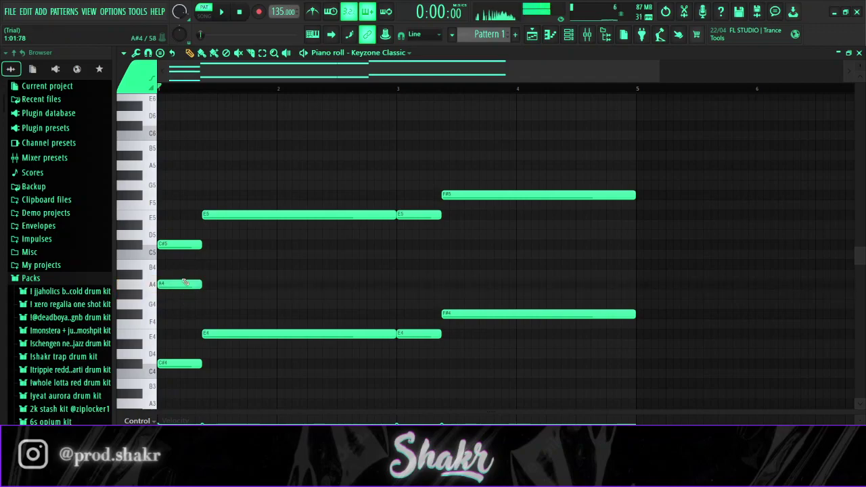
pyautogui.press('space')
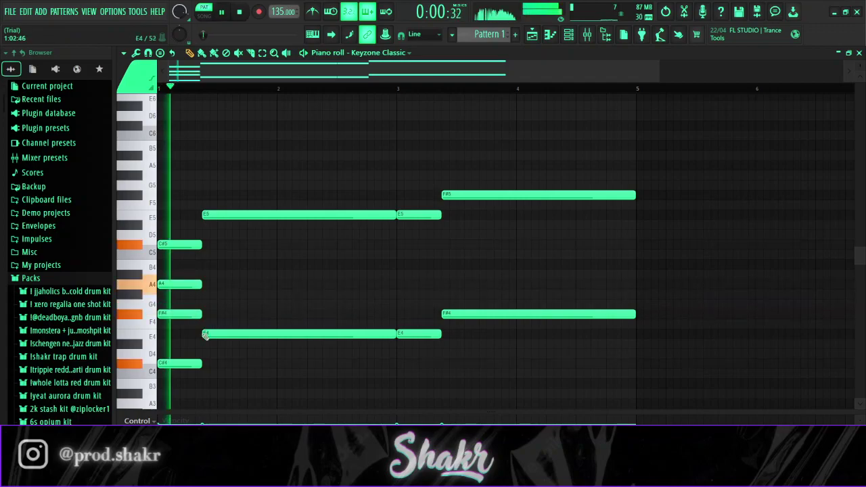
pyautogui.press('space')
pyautogui.moveTo(228, 232); pyautogui.dragTo(225, 289)
pyautogui.press('space')
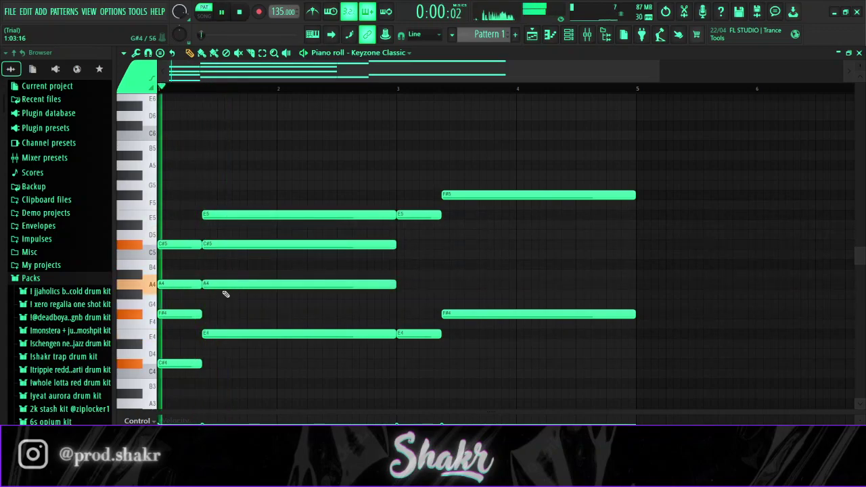
# Add C#5 and F#4 to the short third chord and C#5 and A4 to the last chord, and play the progression
pyautogui.click(414, 216)
pyautogui.click(415, 247)
pyautogui.click(414, 284)
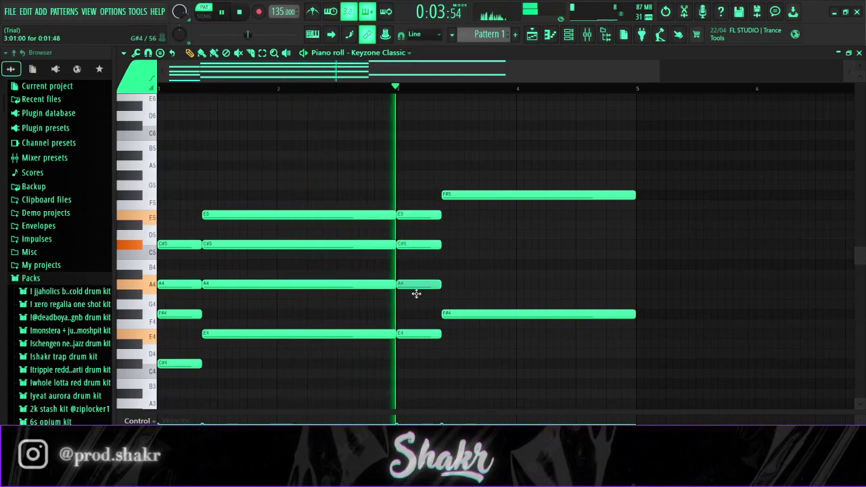
pyautogui.press('space')
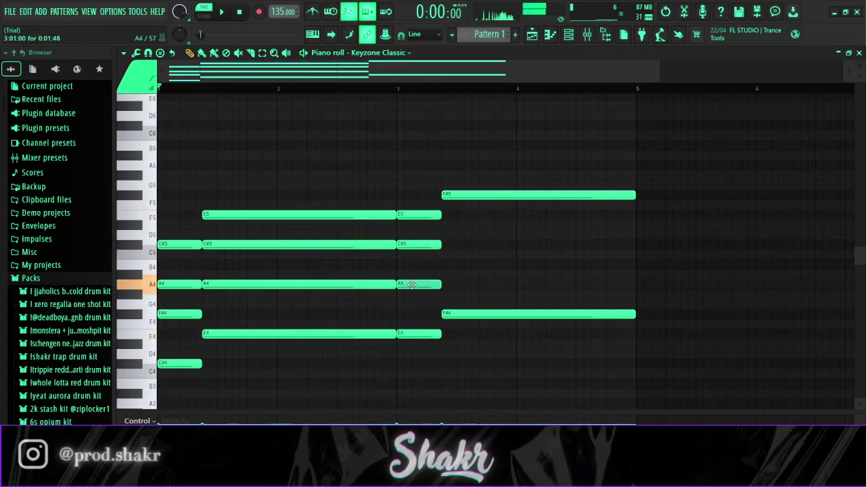
pyautogui.moveTo(474, 214); pyautogui.dragTo(468, 284)
pyautogui.press('space')
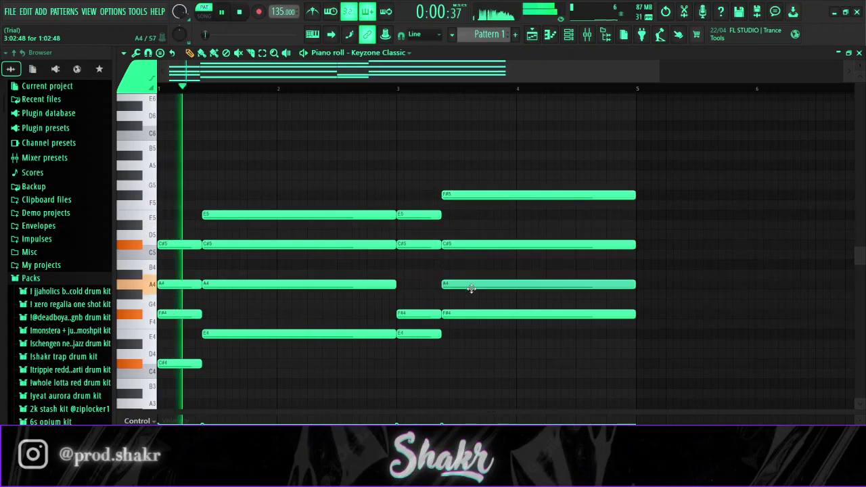
pyautogui.scroll(-1, 490, 95)
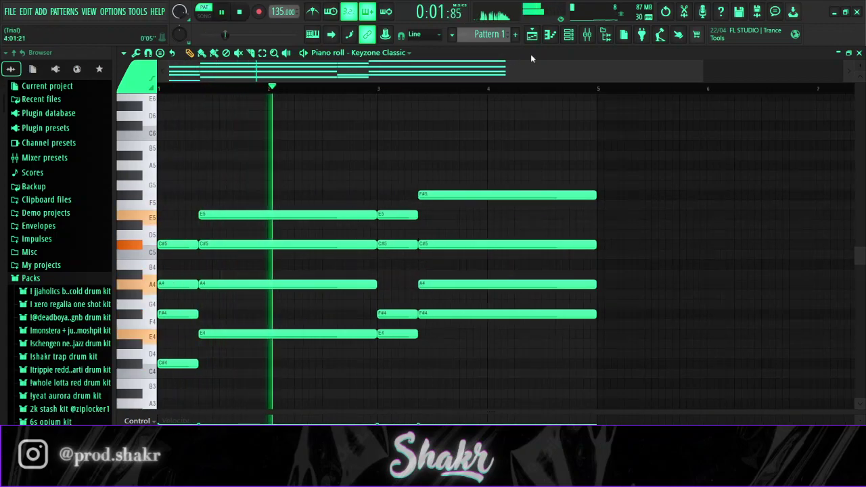
# Switch the Keyzone Classic instrument to the Basic Electric Piano program and return to the piano roll
pyautogui.click(568, 37)
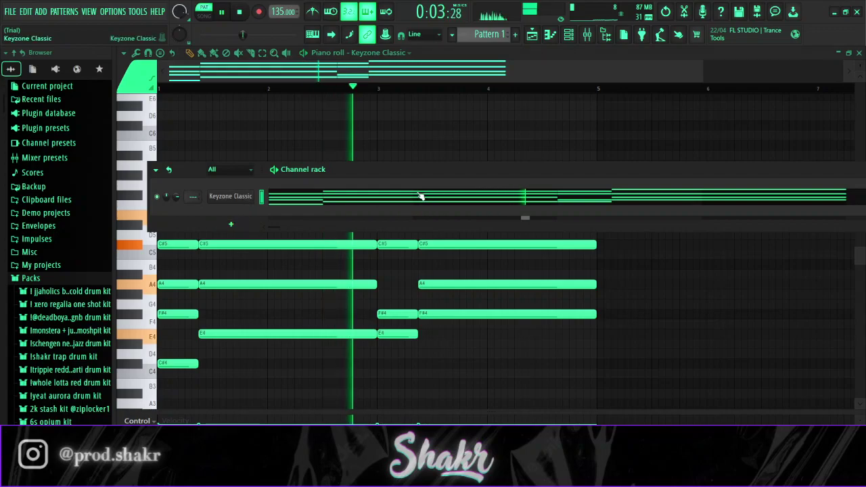
pyautogui.click(231, 196)
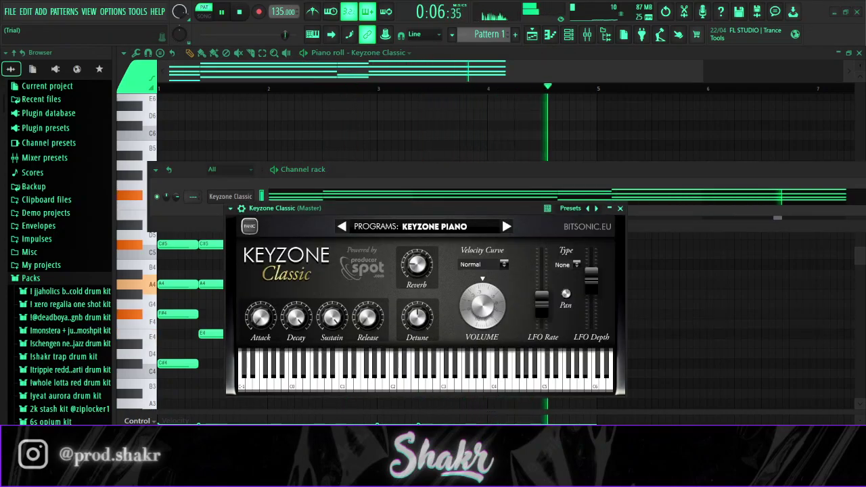
pyautogui.click(503, 221)
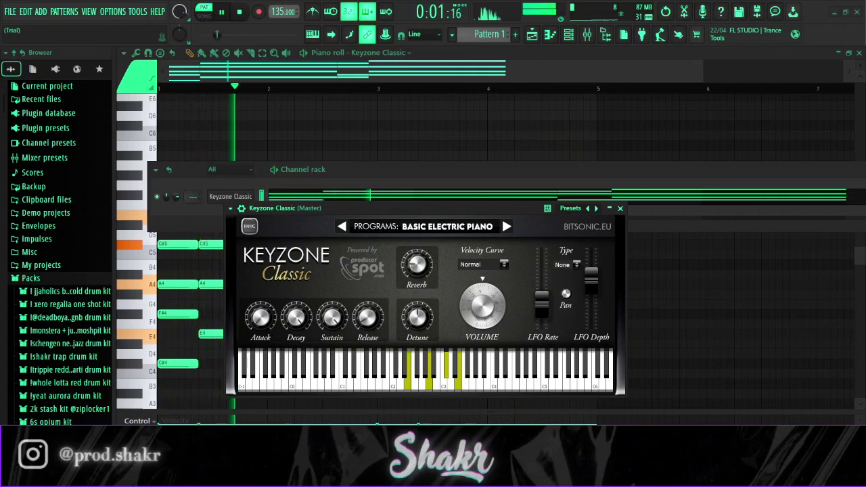
pyautogui.click(465, 150)
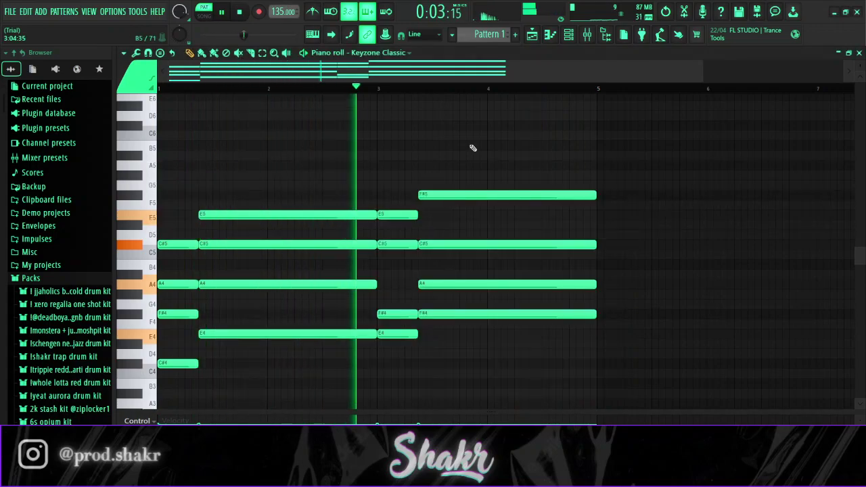
# Duplicate the lowest note of each chord one octave lower as a bass line and play it back
pyautogui.scroll(-2, 471, 147)
pyautogui.press('space')
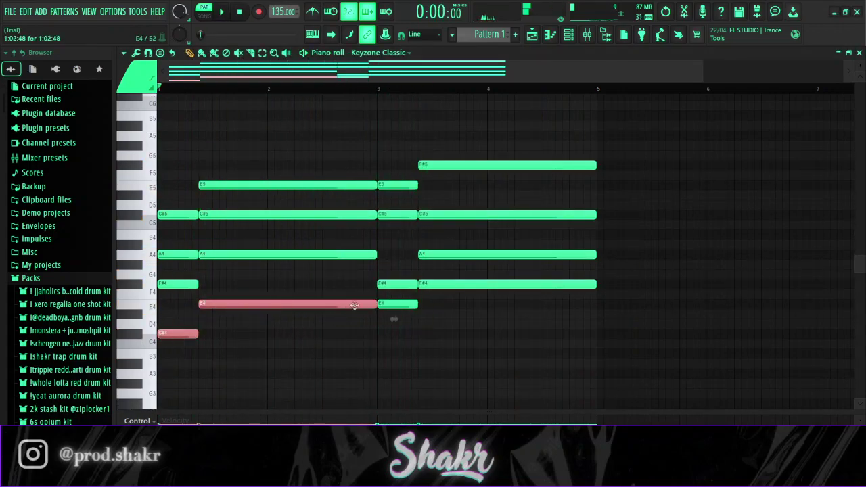
pyautogui.hotkey('ctrl', 'v')
pyautogui.hotkey('ctrl', 'Down')
pyautogui.press('space')
pyautogui.keyDown('ctrl'); pyautogui.click(480, 319); pyautogui.keyUp('ctrl')
pyautogui.scroll(2, 466, 312)
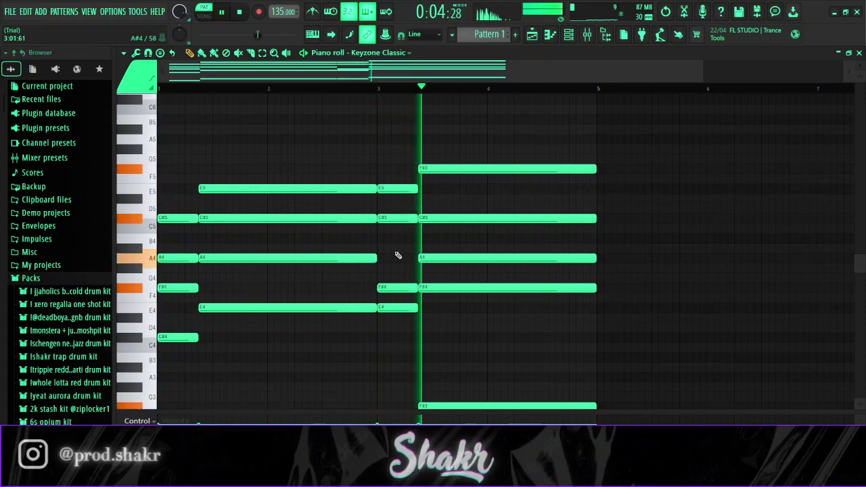
pyautogui.press('space')
# Duplicate the top melody notes of all four chords one octave higher
pyautogui.scroll(3, 304, 202)
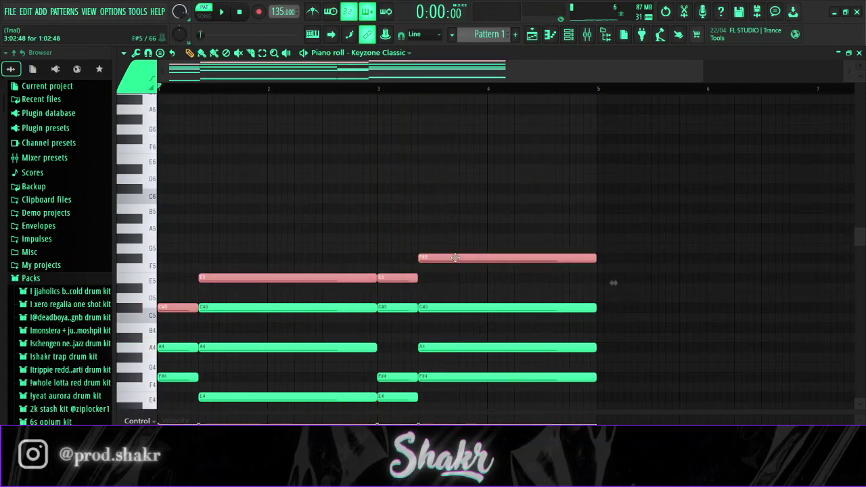
pyautogui.hotkey('ctrl', 'Up')
pyautogui.press('space')
pyautogui.hotkey('ctrl', 'd')
pyautogui.press('space')
pyautogui.scroll(2, 264, 90)
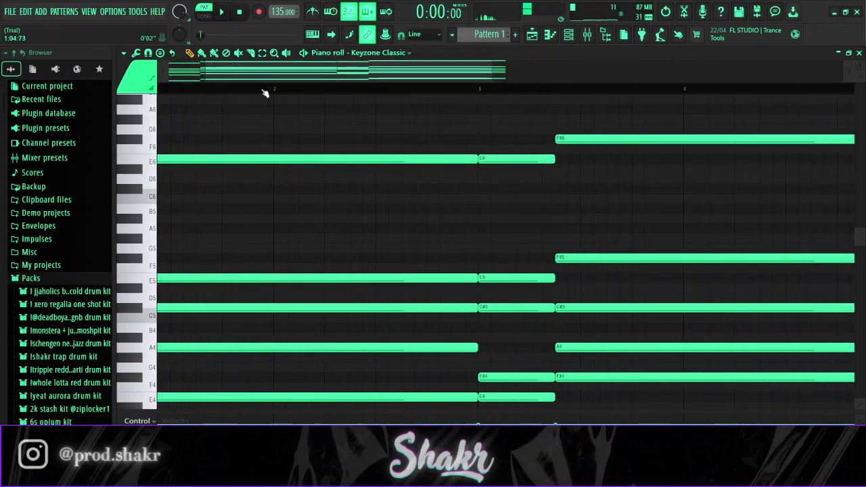
# Add an F#5 note late in bar 1 and an A5 note at bar 2, trimming both to end at bar 3
pyautogui.press('space')
pyautogui.press('space')
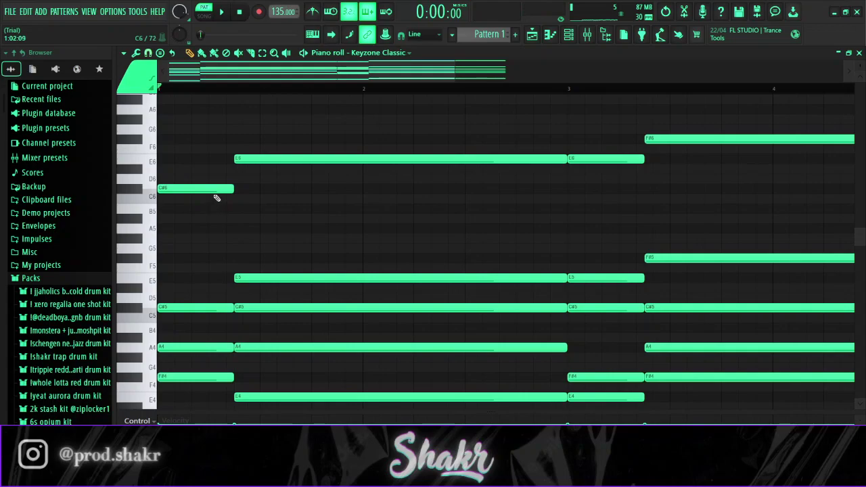
pyautogui.press('space')
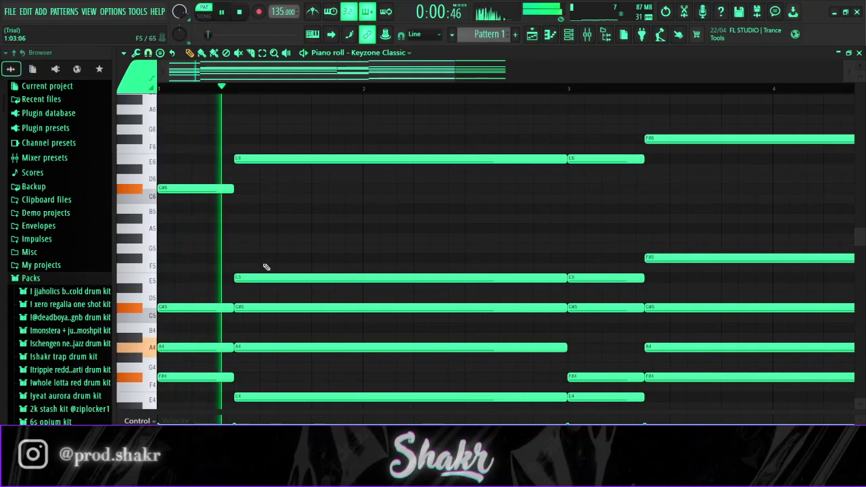
pyautogui.press('space')
pyautogui.press('space')
pyautogui.click(338, 257)
pyautogui.click(365, 228)
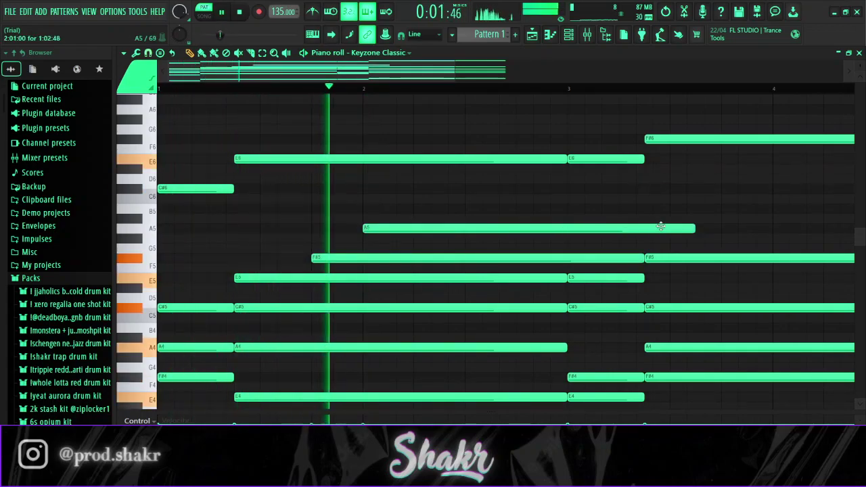
pyautogui.moveTo(699, 234); pyautogui.dragTo(648, 232)
pyautogui.press('space')
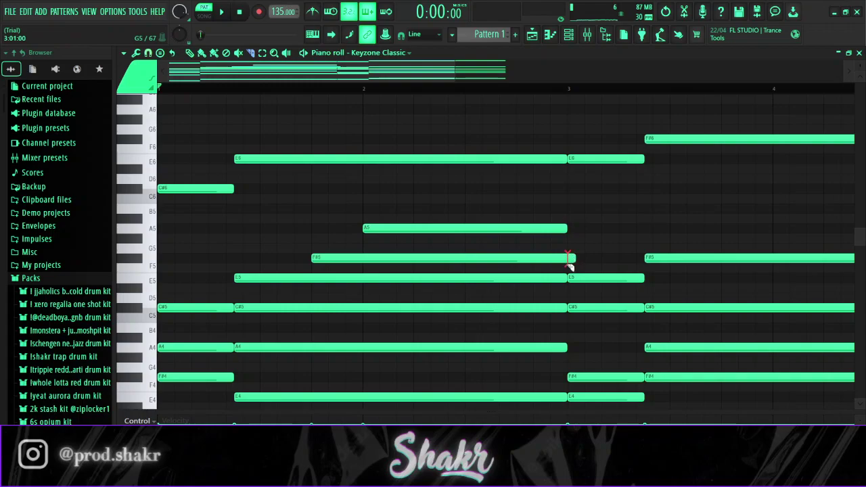
# Add a B5 note in the middle of bar 2 and shorten it to end at bar 3
pyautogui.press('space')
pyautogui.click(466, 208)
pyautogui.moveTo(730, 209); pyautogui.dragTo(568, 211)
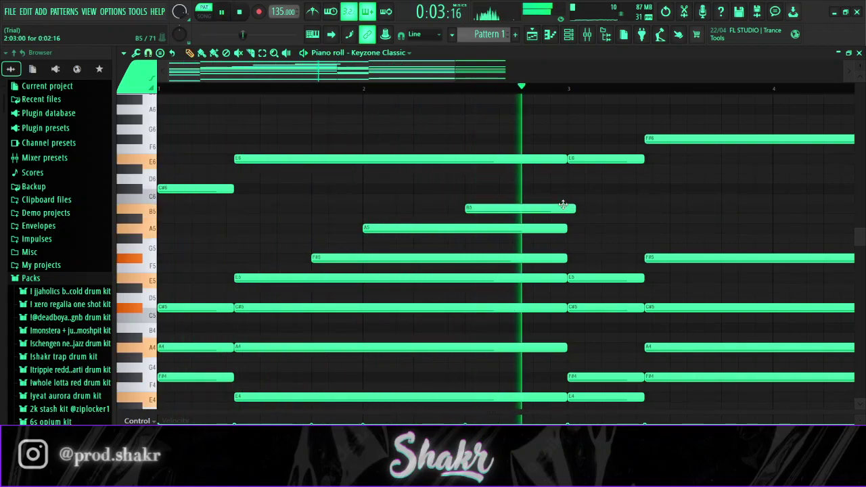
pyautogui.scroll(-3, 474, 214)
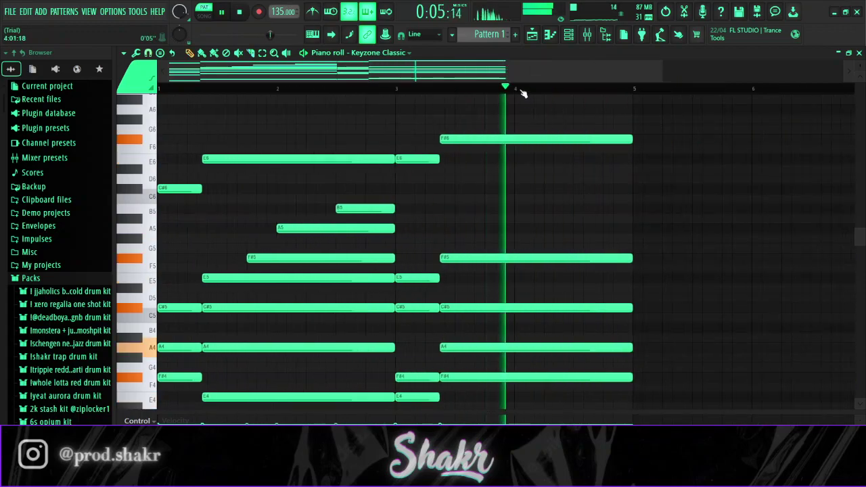
# Copy the three rising notes onto the last chord as A5, B5 and C#6 ending at bar 5, and play them back
pyautogui.press('space')
pyautogui.moveTo(369, 210); pyautogui.dragTo(558, 225)
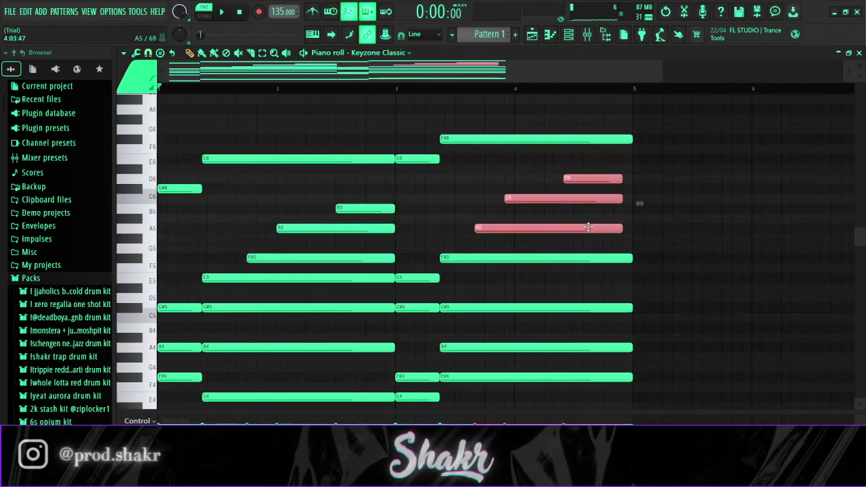
pyautogui.hotkey('ctrl', 'd')
pyautogui.press('space')
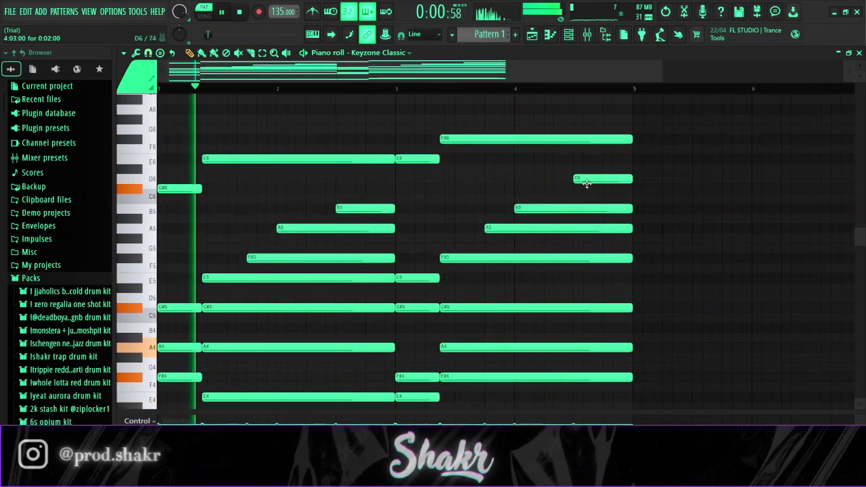
pyautogui.moveTo(589, 180); pyautogui.dragTo(590, 191)
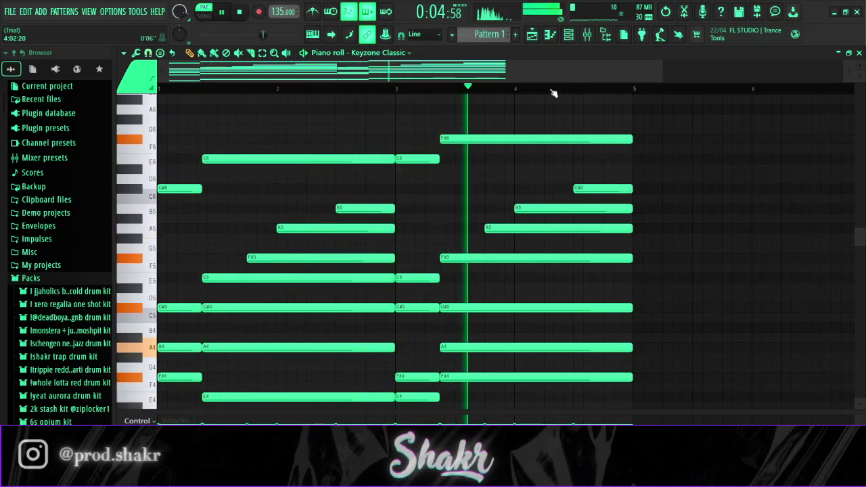
pyautogui.scroll(-1, 552, 92)
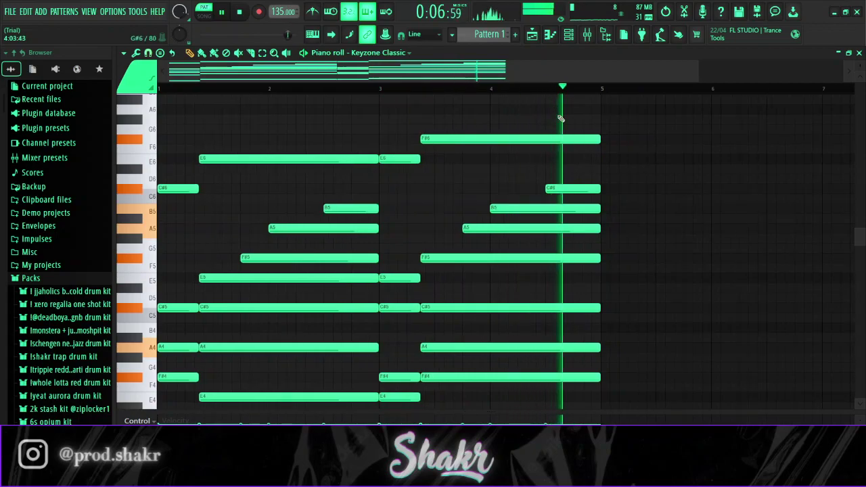
pyautogui.scroll(-2, 548, 90)
pyautogui.scroll(2, 284, 213)
pyautogui.press('space')
# Add staggered F#6 and A6 notes above the first chord, extended slightly past its end, and audition them
pyautogui.scroll(3, 194, 102)
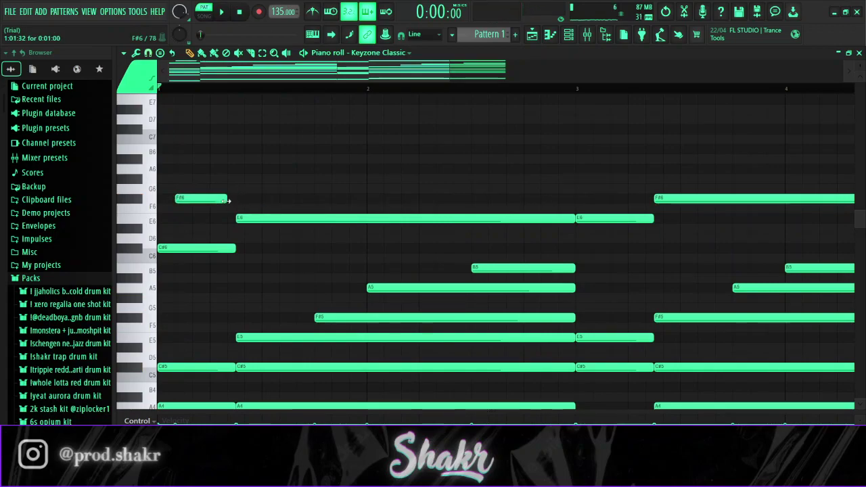
pyautogui.click(193, 168)
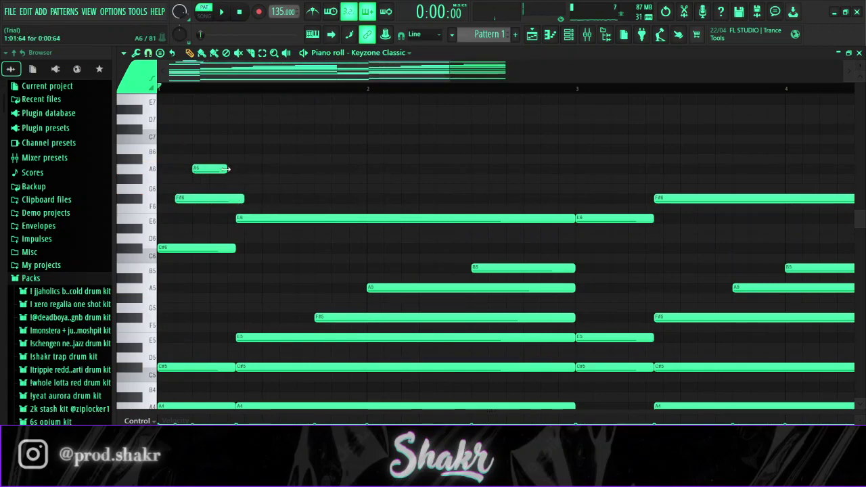
pyautogui.moveTo(227, 169); pyautogui.dragTo(236, 173)
pyautogui.press('space')
pyautogui.press('space')
pyautogui.press('space')
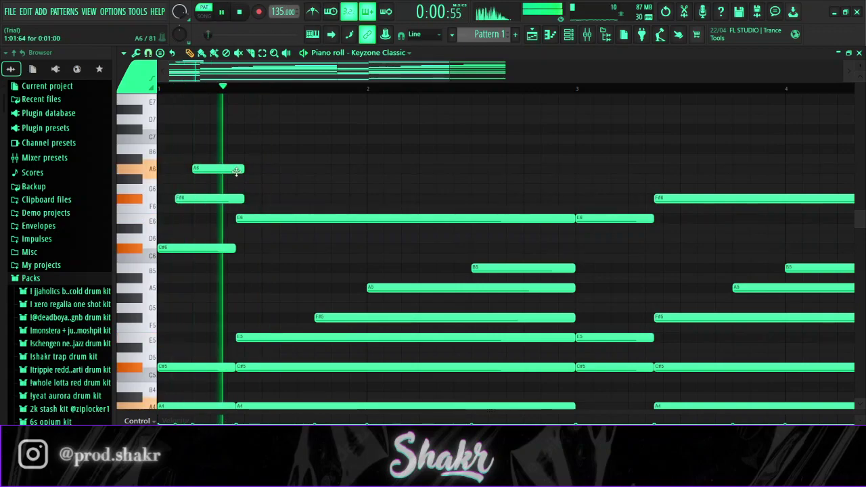
# Add a B6 note above the A6 in bar 1 and play the pattern back from the start
pyautogui.click(218, 149)
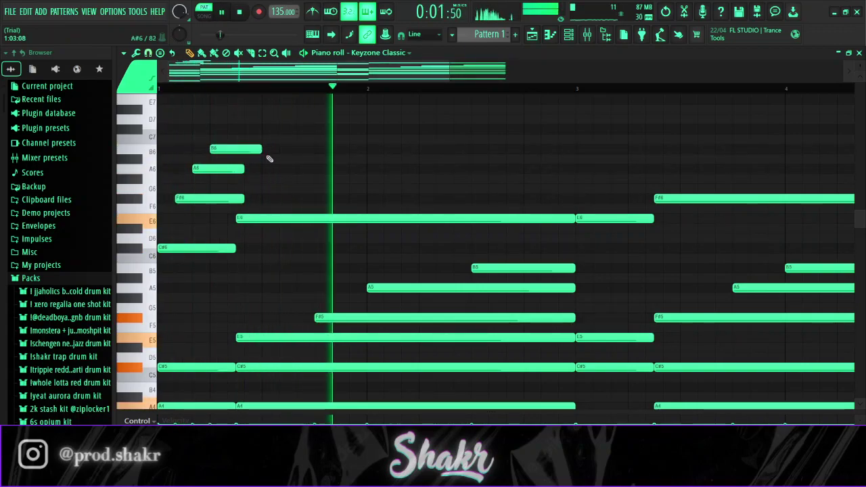
pyautogui.press('space')
pyautogui.press('space')
pyautogui.press('space')
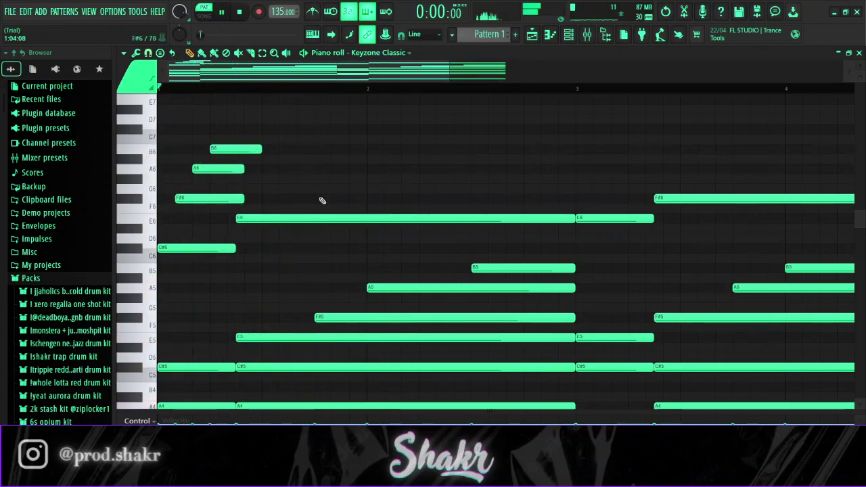
# Add a rising and falling run of F#6, A6, B6, A6 and F#6 notes from late bar 1 into bar 2
pyautogui.click(322, 199)
pyautogui.press('space')
pyautogui.click(353, 169)
pyautogui.click(372, 148)
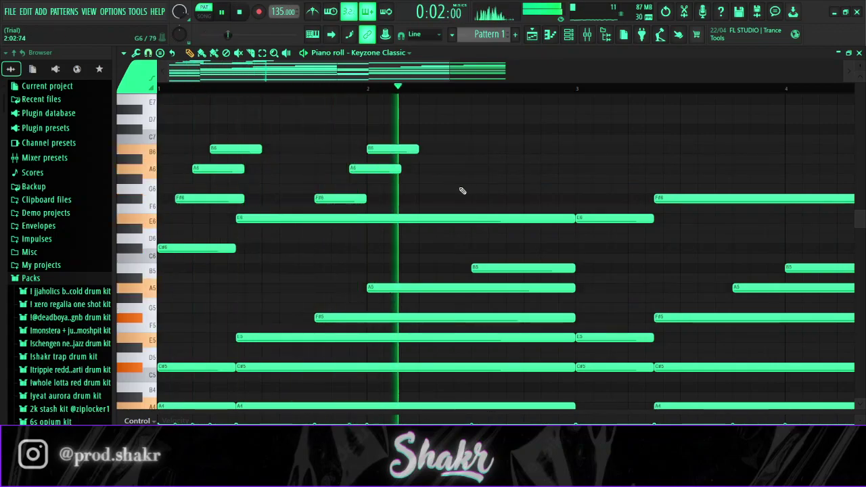
pyautogui.click(408, 169)
pyautogui.click(426, 198)
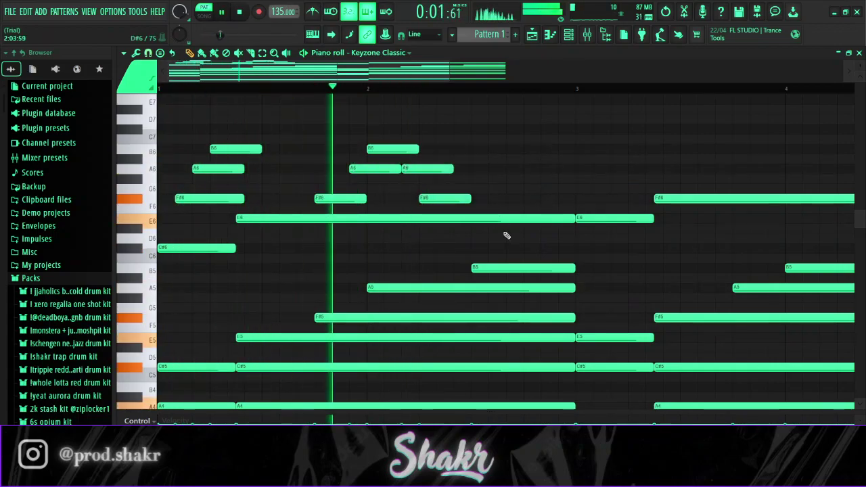
# Add a climbing run of F#6, A6, C#7 and E7 notes in the second half of bar 2, ending at bar 3
pyautogui.click(479, 199)
pyautogui.click(489, 168)
pyautogui.click(508, 128)
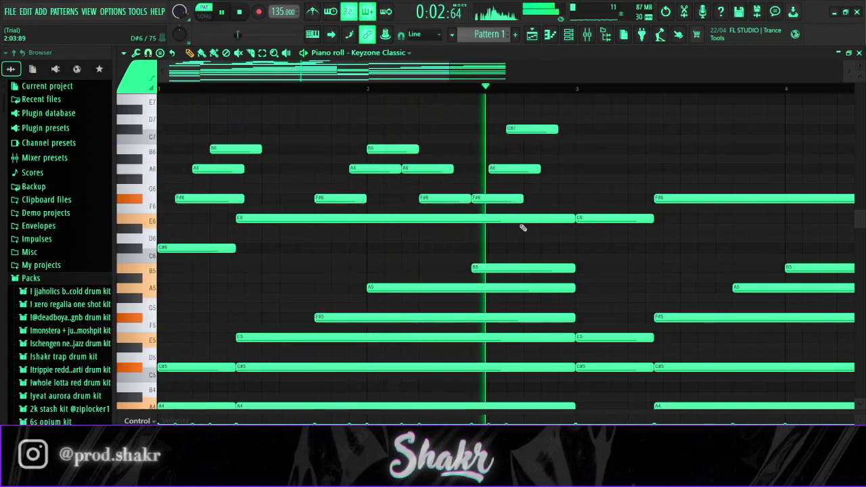
pyautogui.scroll(-2, 502, 91)
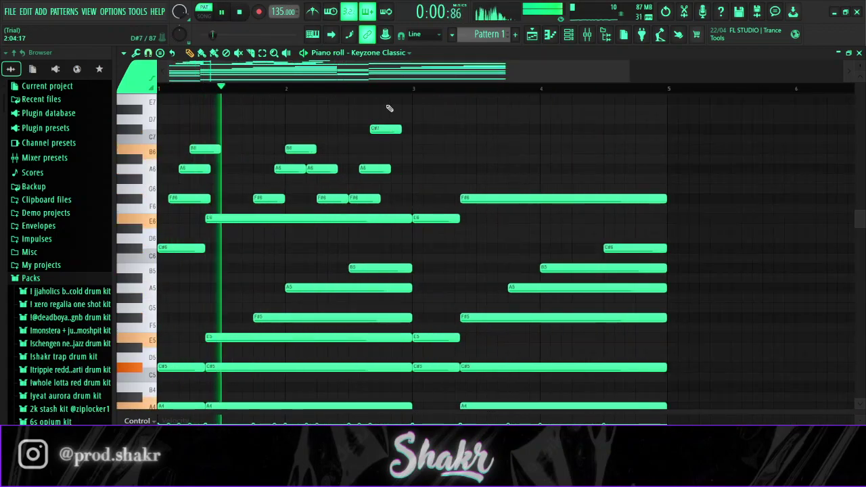
pyautogui.scroll(1, 402, 180)
pyautogui.click(389, 128)
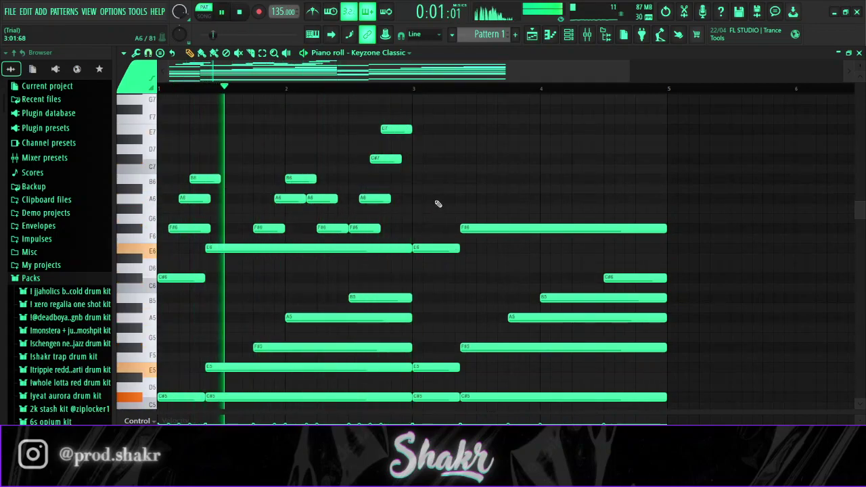
# Add overlapping A6 and B6 notes early in bar 3 and another A6 late in the bar, ending at bar 4
pyautogui.scroll(3, 460, 167)
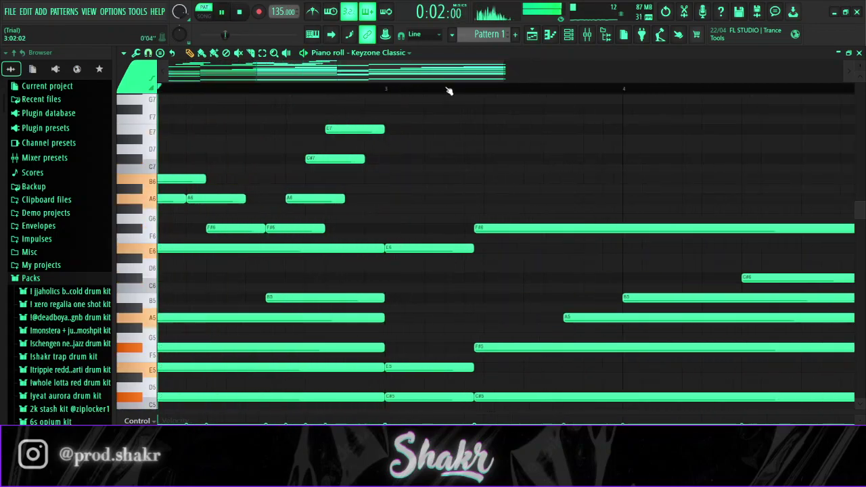
pyautogui.click(455, 199)
pyautogui.click(449, 179)
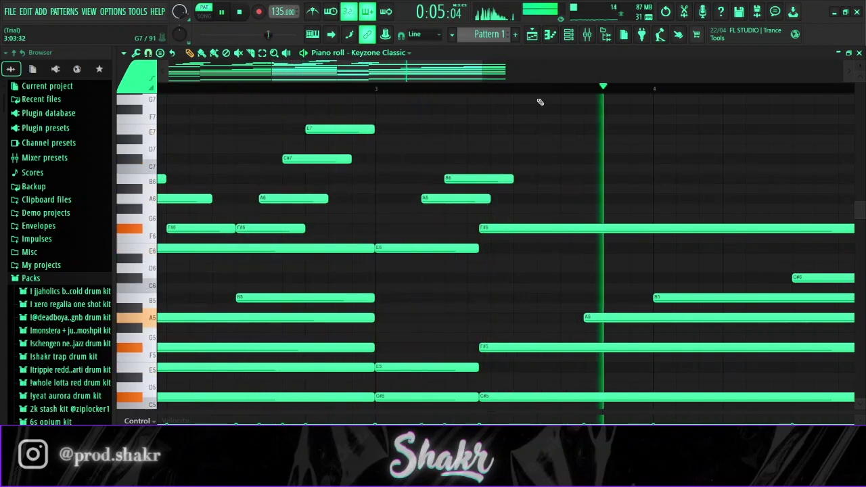
pyautogui.scroll(-2, 541, 108)
pyautogui.press('space')
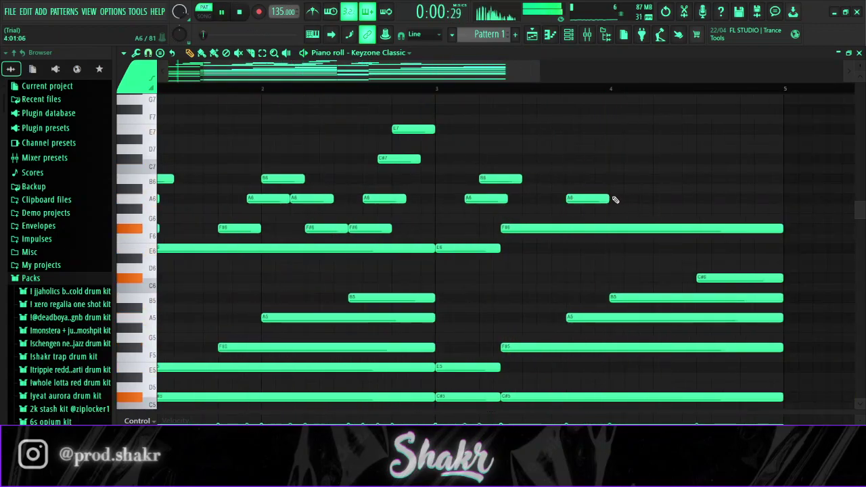
# Continue the melody in bar 4 with A6, B6 and C#7 notes followed by short repeated A6 notes
pyautogui.click(614, 199)
pyautogui.click(625, 178)
pyautogui.click(642, 158)
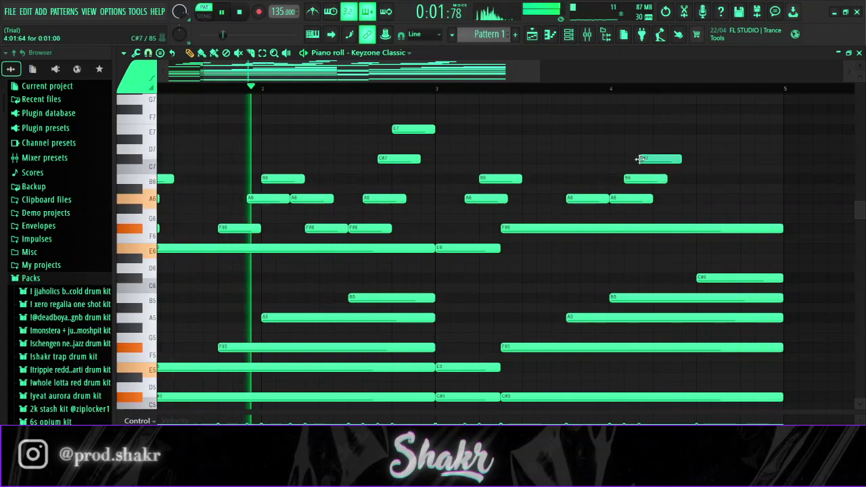
pyautogui.click(660, 199)
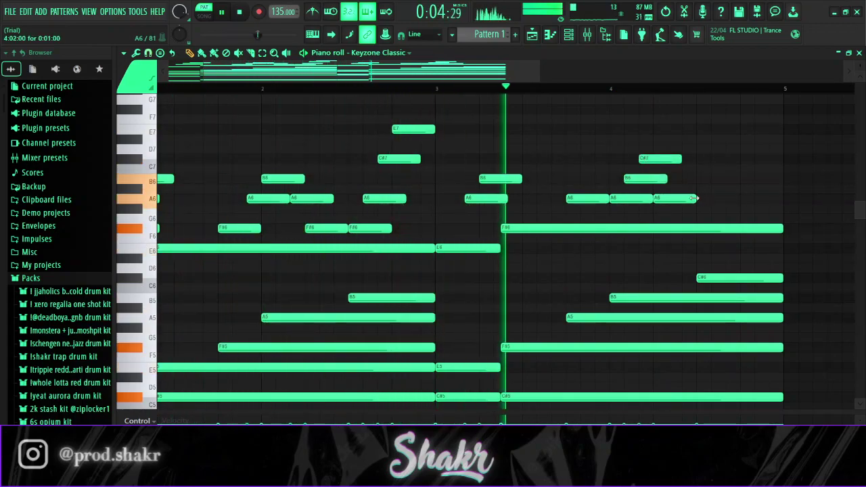
pyautogui.click(688, 198)
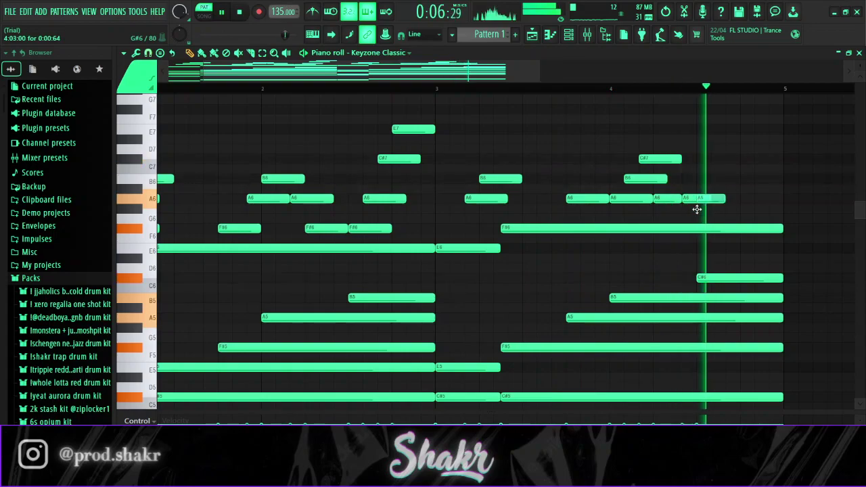
# Finish bar 4 with a climbing run of B6, C#7, B6, C#7 and E7 notes, slicing the E7 off at bar 5
pyautogui.click(716, 178)
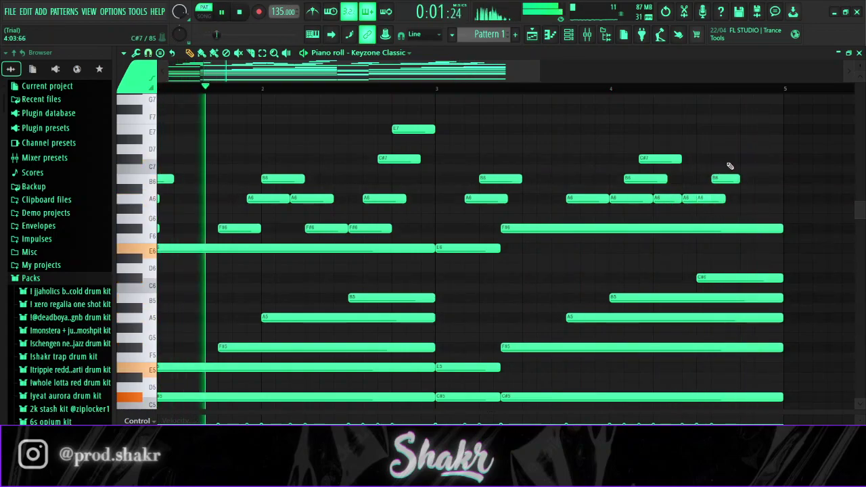
pyautogui.click(729, 158)
pyautogui.click(744, 179)
pyautogui.click(757, 159)
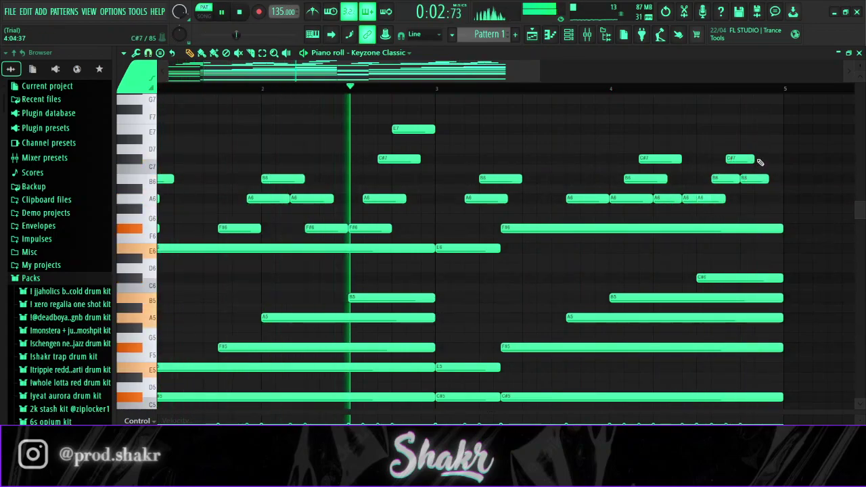
pyautogui.click(773, 129)
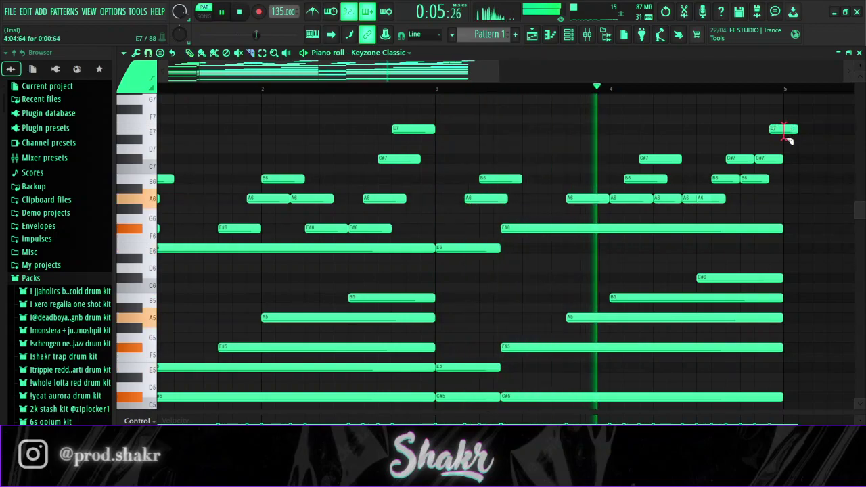
pyautogui.moveTo(787, 138); pyautogui.dragTo(784, 141)
# Add short grace notes in bars 1 and 2, E6 before two F#6 notes and B6 before C#7, nudging the main notes slightly later
pyautogui.scroll(-2, 737, 93)
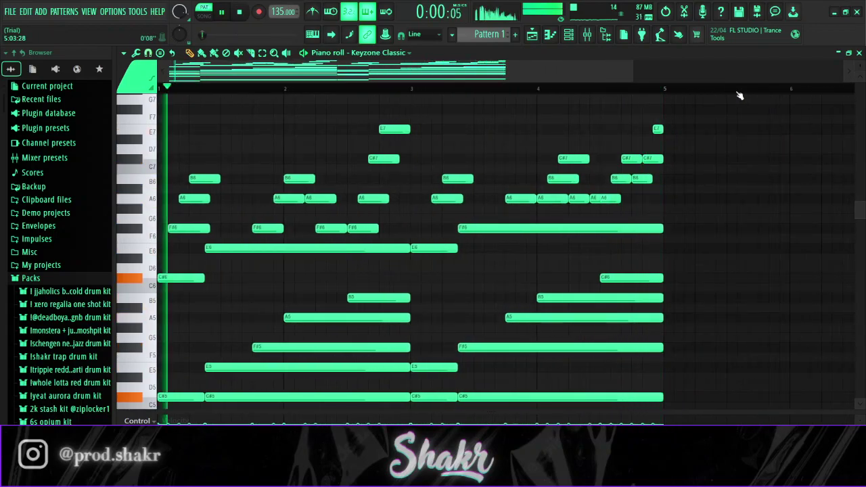
pyautogui.scroll(-1, 739, 96)
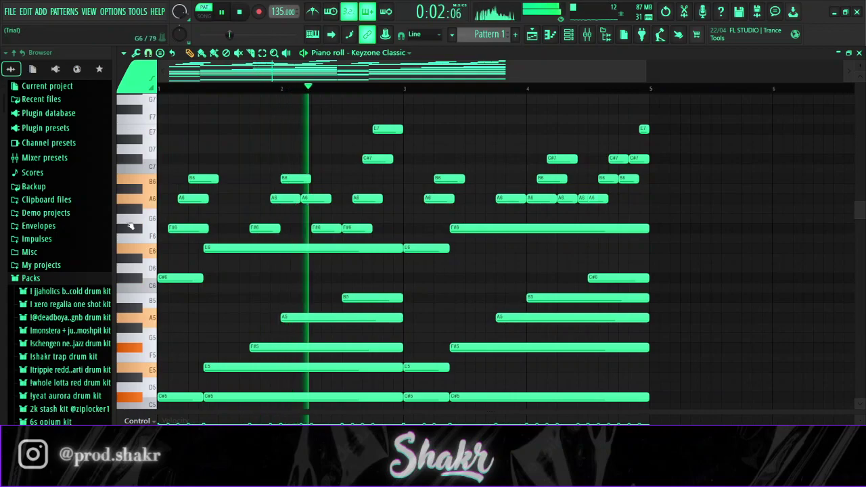
pyautogui.scroll(2, 199, 87)
pyautogui.click(181, 247)
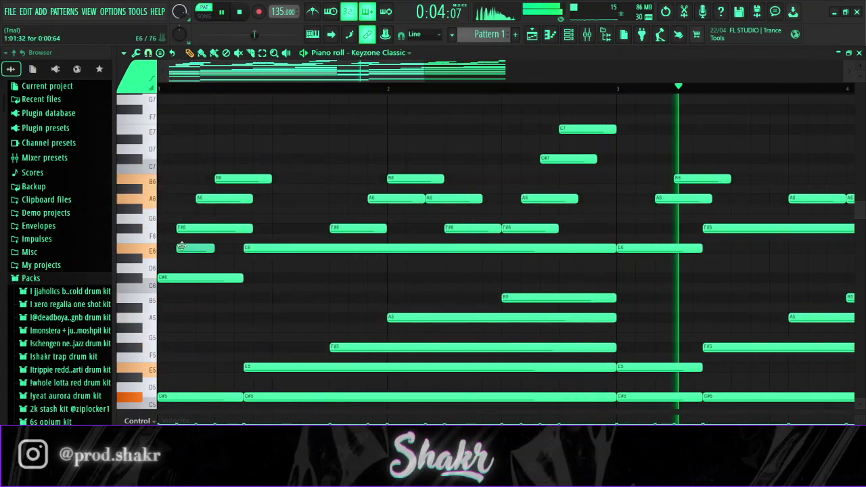
pyautogui.moveTo(213, 248); pyautogui.dragTo(203, 228)
pyautogui.press('space')
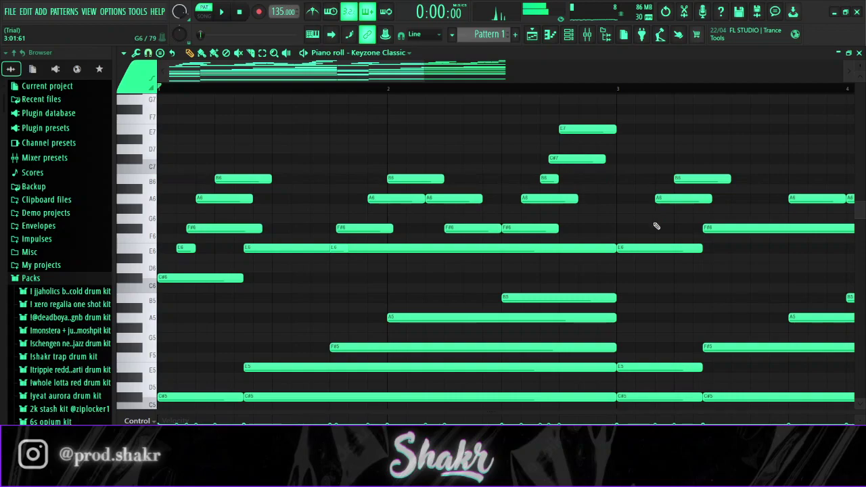
# Add short F#6, B6 and C#7 grace notes before the melody notes in bars 3 and 4, undoing any misplaced note
pyautogui.scroll(-2, 604, 91)
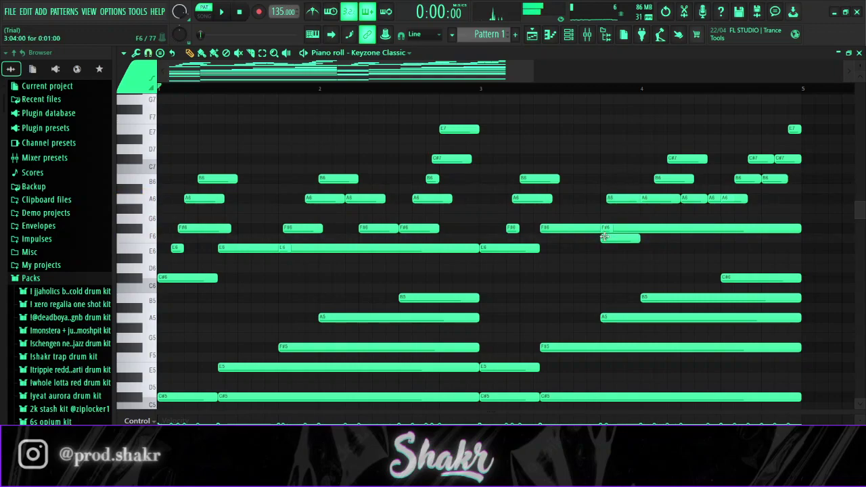
pyautogui.hotkey('ctrl', 'z')
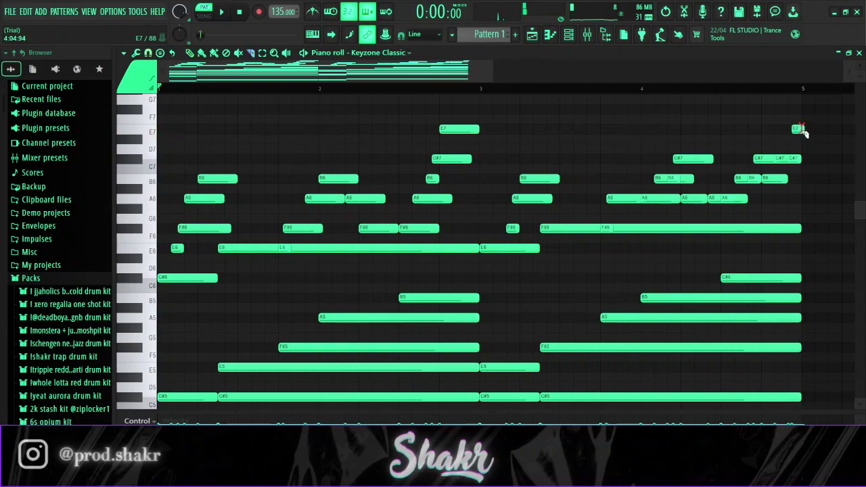
# Play the pattern back, stop it and strum the chord notes so the higher ones start slightly later
pyautogui.scroll(-3, 596, 95)
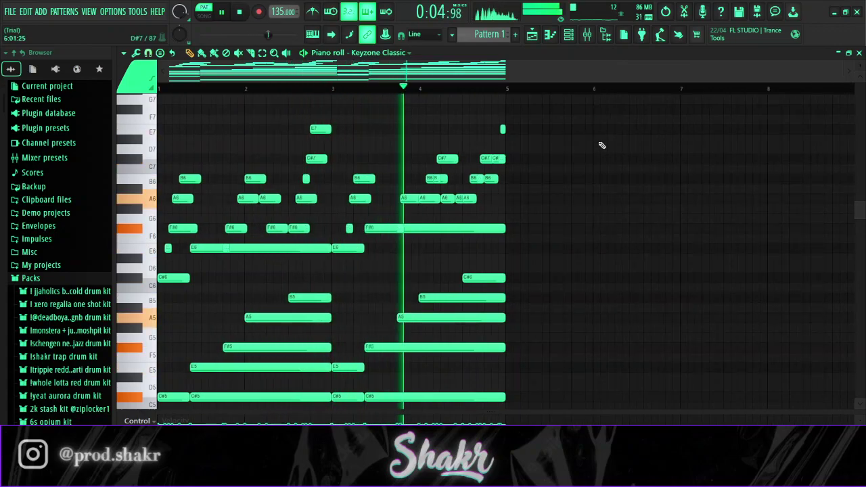
pyautogui.scroll(-3, 599, 145)
pyautogui.scroll(-5, 599, 145)
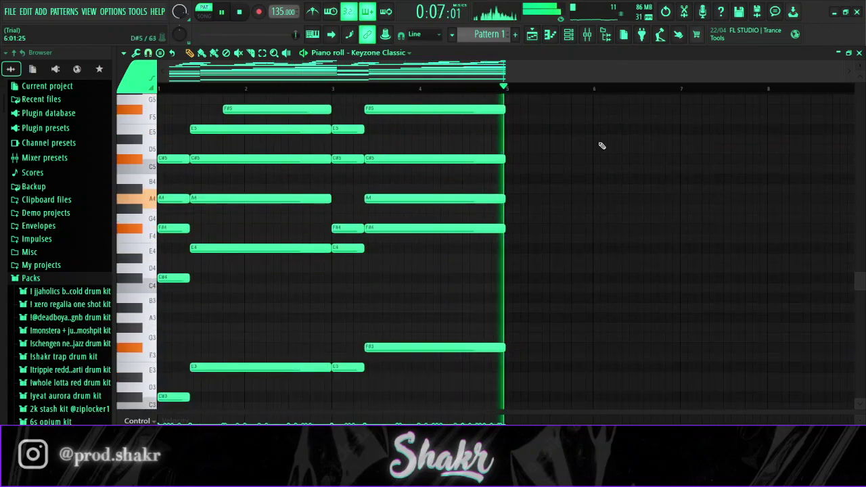
pyautogui.press('space')
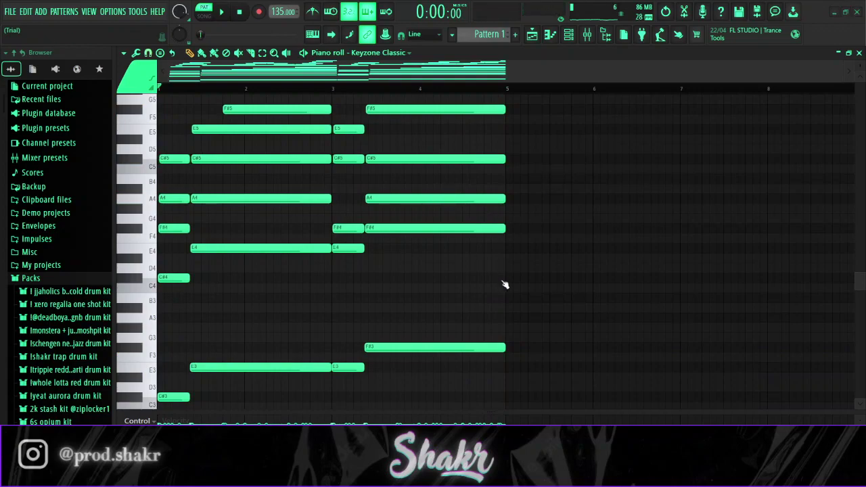
# Play back the strummed pattern and check the chords and upper melody together in one view
pyautogui.scroll(5, 728, 192)
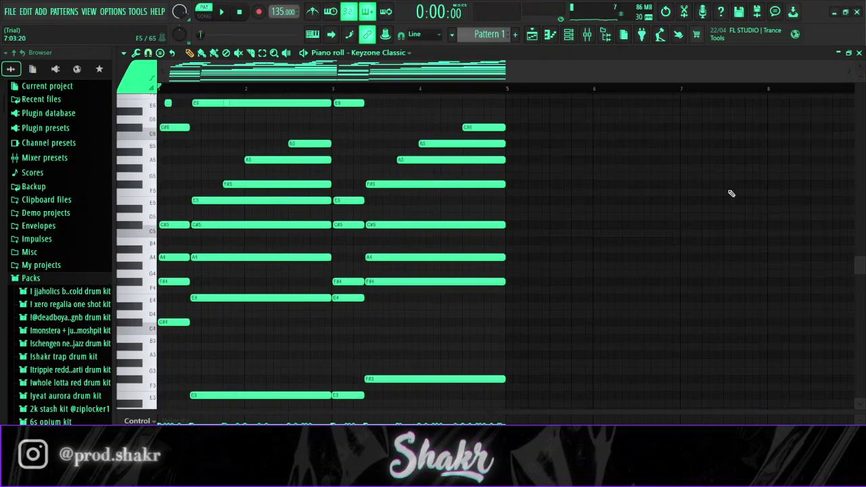
pyautogui.press('space')
pyautogui.press('space')
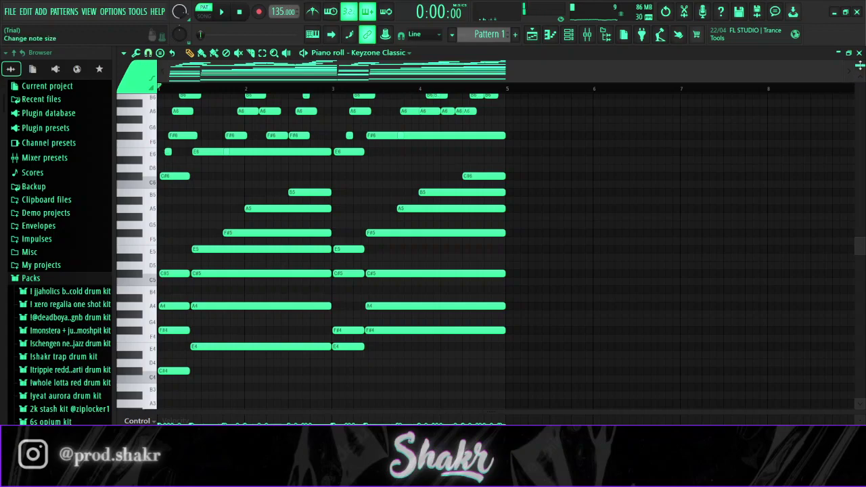
pyautogui.scroll(3, 677, 203)
pyautogui.press('space')
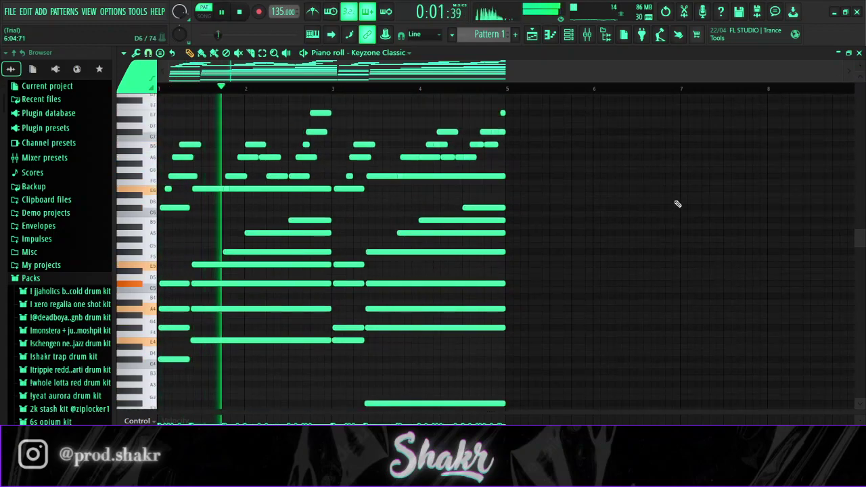
pyautogui.scroll(1, 677, 204)
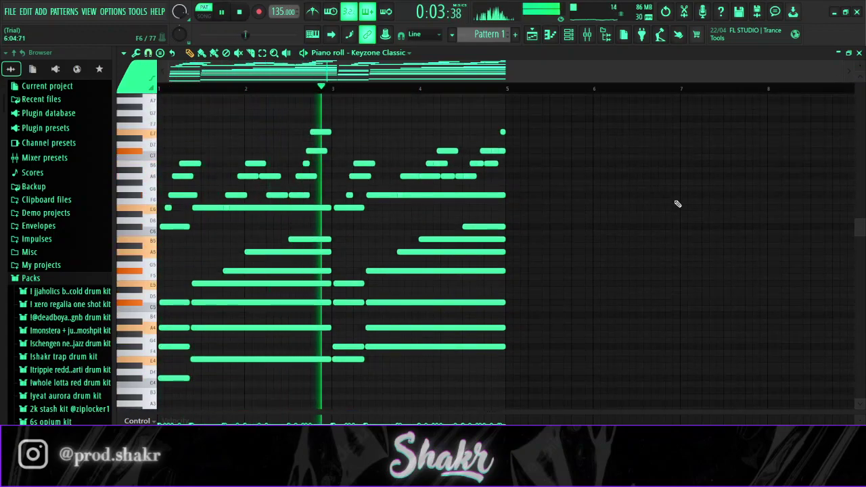
pyautogui.press('space')
pyautogui.press('space')
pyautogui.press('space')
pyautogui.moveTo(859, 66); pyautogui.dragTo(860, 64)
pyautogui.press('space')
pyautogui.press('space')
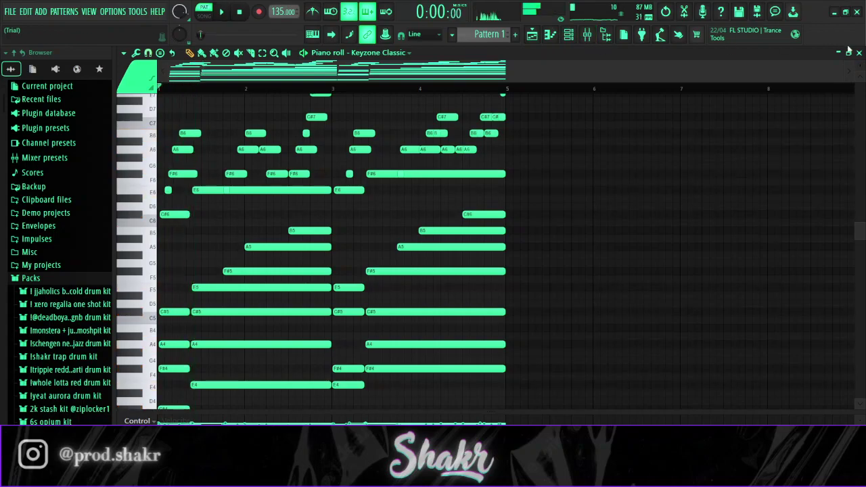
# Open the channel rack and add a Purity instrument channel
pyautogui.click(568, 35)
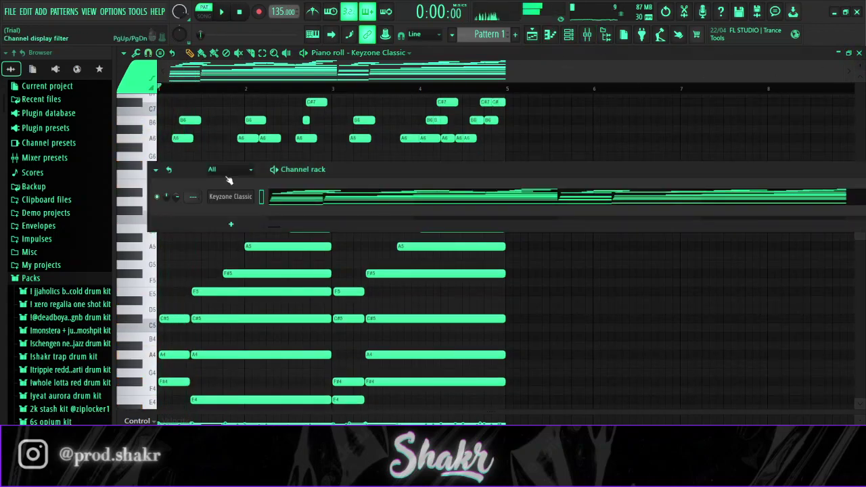
pyautogui.click(422, 152)
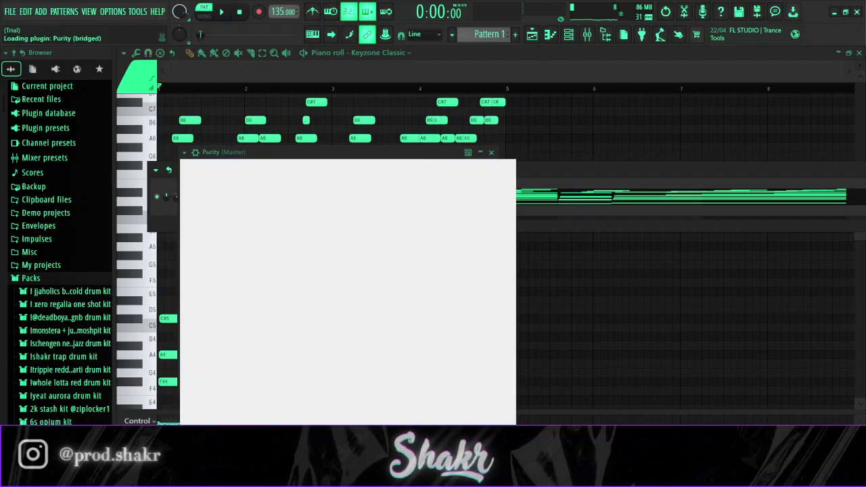
# Browse Purity's Slow Synth presets and load Choir Ensemble
pyautogui.click(402, 384)
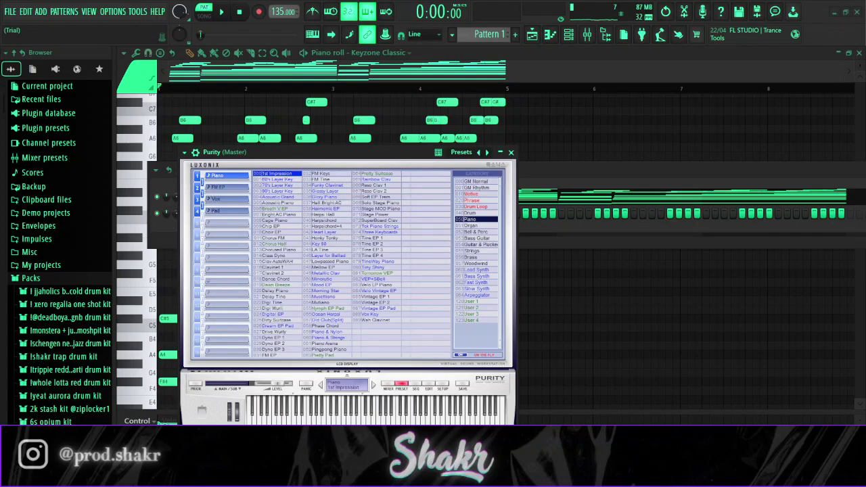
pyautogui.click(477, 289)
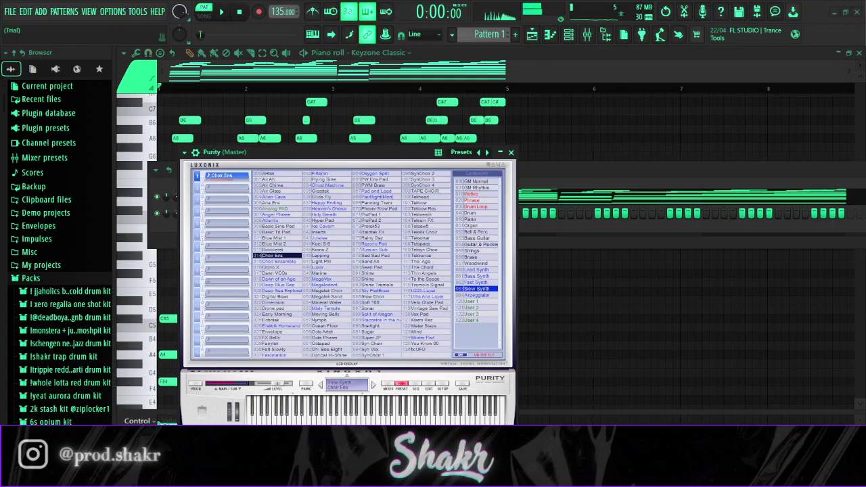
pyautogui.click(279, 261)
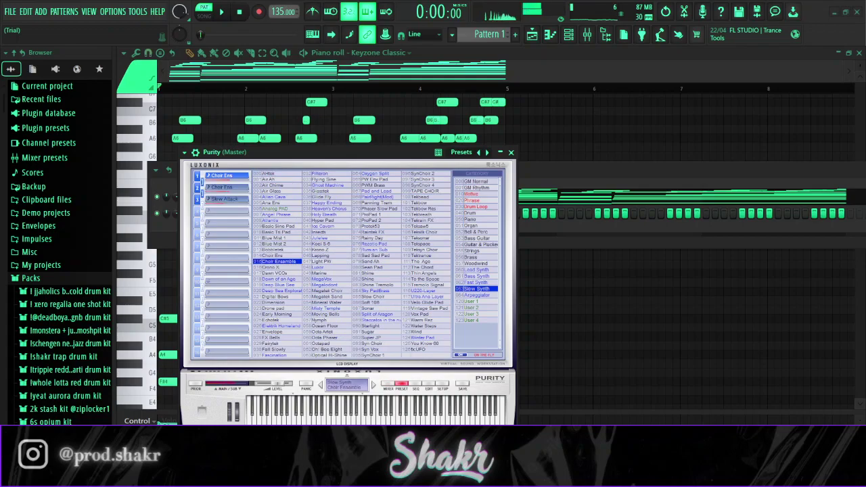
# Load Purity's Blue Mist 2 preset, then copy all Keyzone Classic notes into the Purity piano roll and play the pattern
pyautogui.click(279, 267)
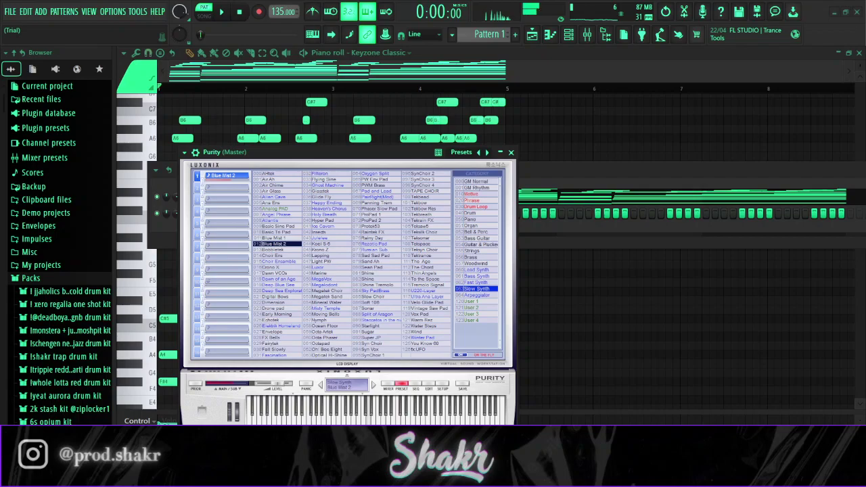
pyautogui.press('Escape')
pyautogui.hotkey('ctrl', 'a')
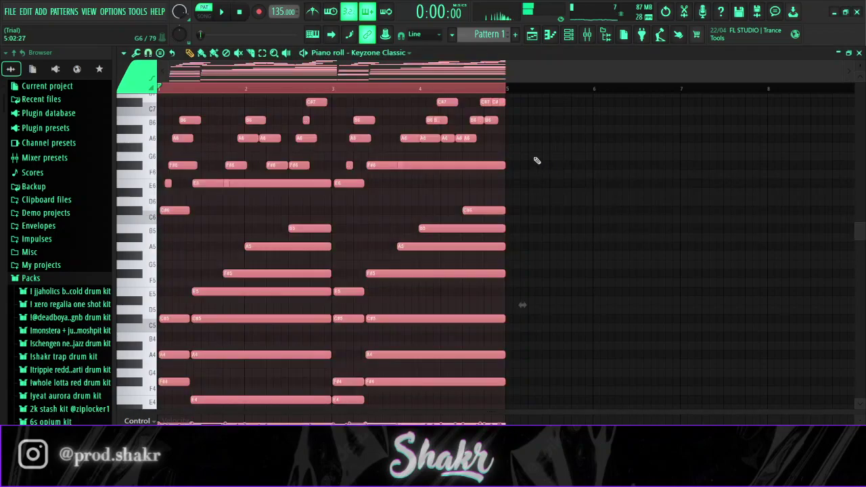
pyautogui.click(305, 95)
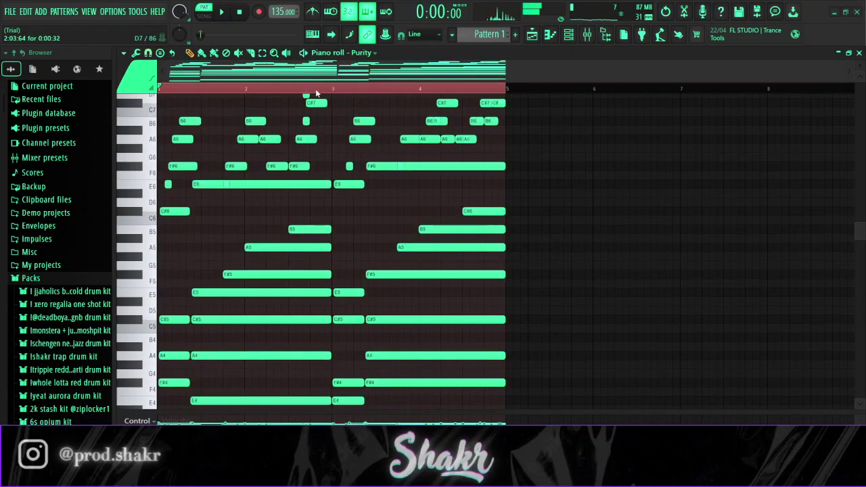
pyautogui.click(311, 89)
pyautogui.press('space')
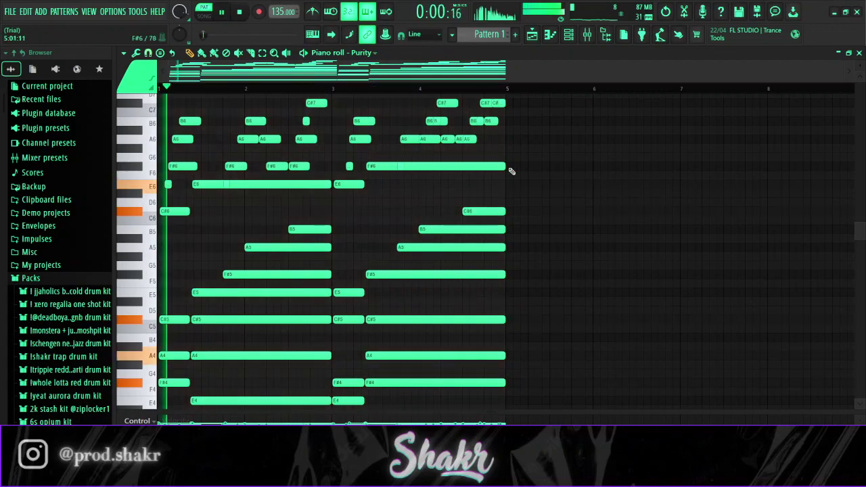
pyautogui.scroll(-1, 528, 161)
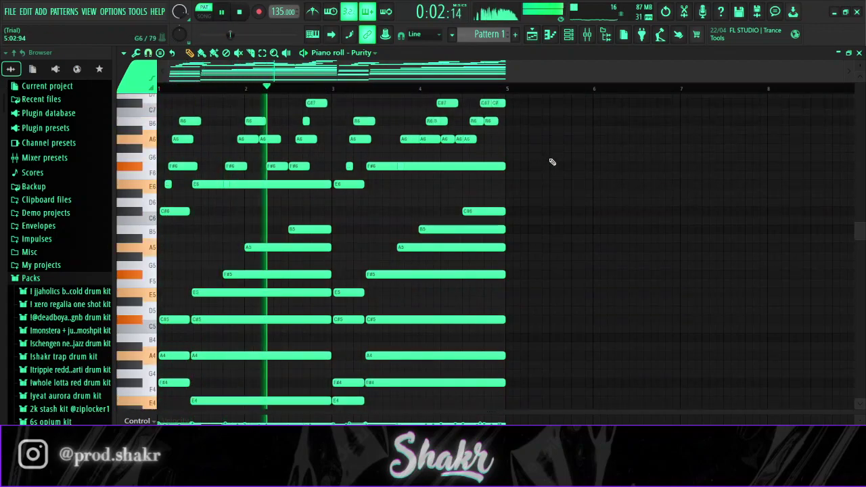
# Route the Keyzone Classic channel to mixer track 1 and the Purity channel to mixer track 2
pyautogui.click(587, 34)
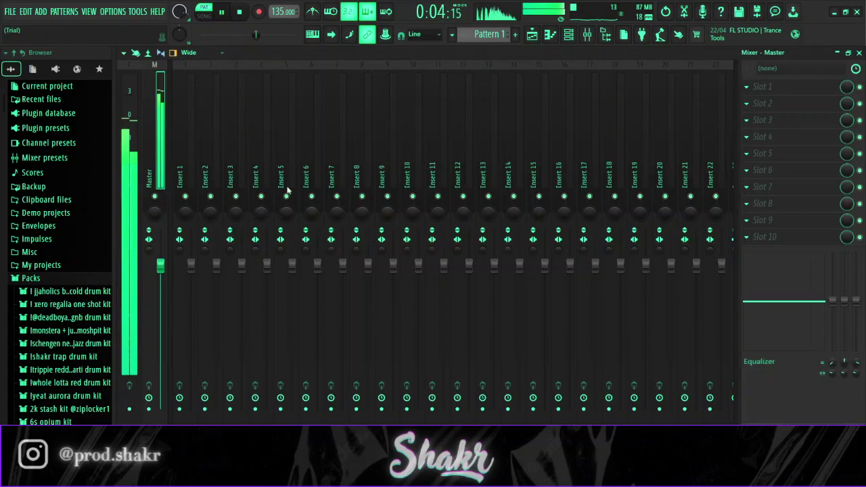
pyautogui.click(569, 36)
pyautogui.scroll(2, 194, 213)
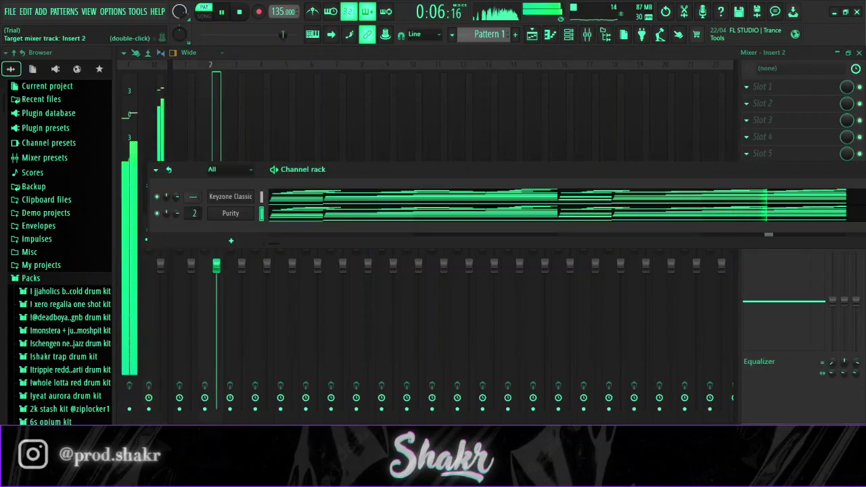
pyautogui.scroll(1, 194, 196)
pyautogui.click(551, 37)
pyautogui.click(569, 37)
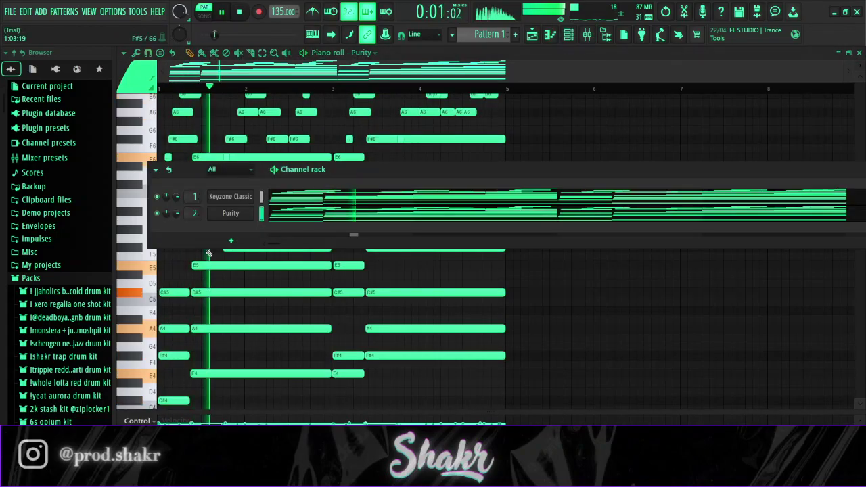
# Stop playback, add a second Purity channel and load the DK StickPad preset from its Bell & Perc category
pyautogui.press('space')
pyautogui.click(230, 214)
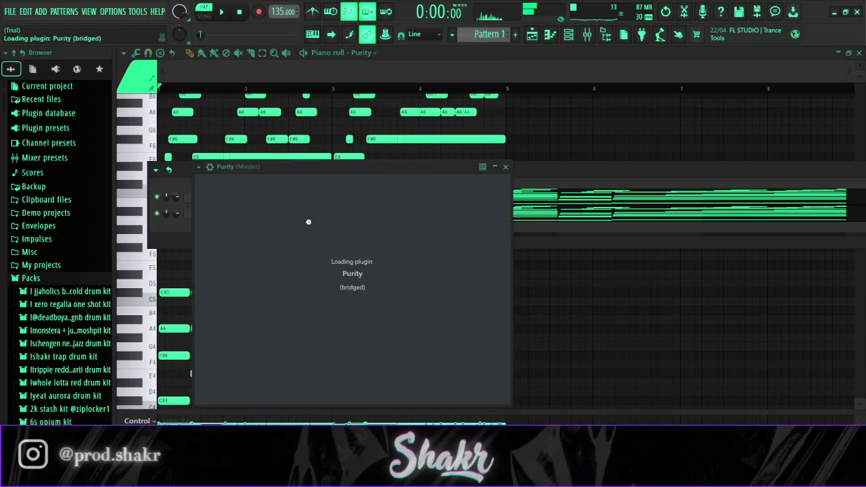
pyautogui.click(416, 399)
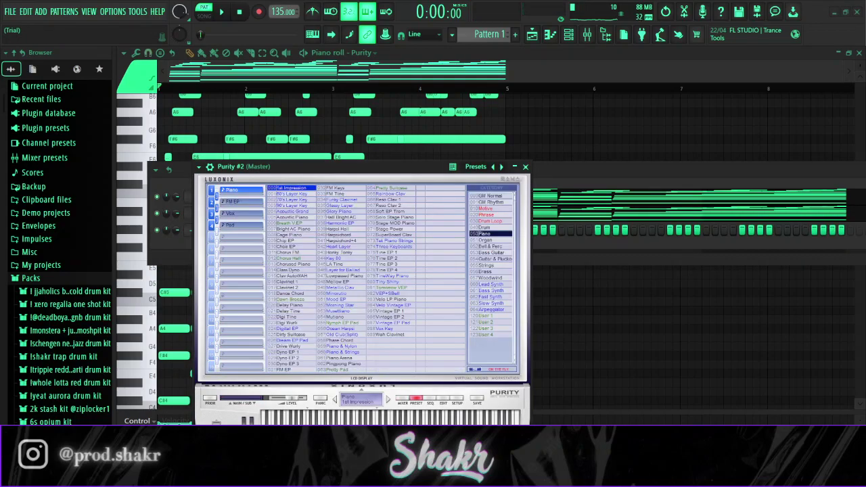
pyautogui.click(490, 246)
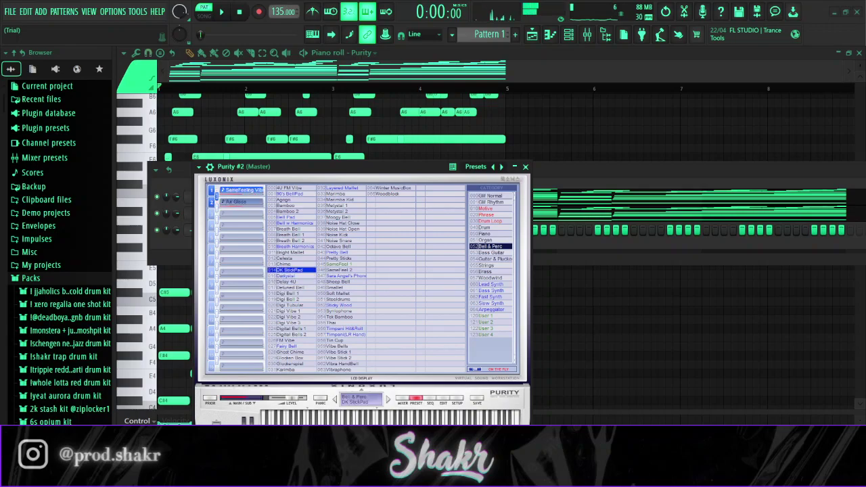
# Place short C#6 and E6 notes in bar 1 of the Purity #2 piano roll and play them with the chords
pyautogui.click(521, 130)
pyautogui.click(373, 94)
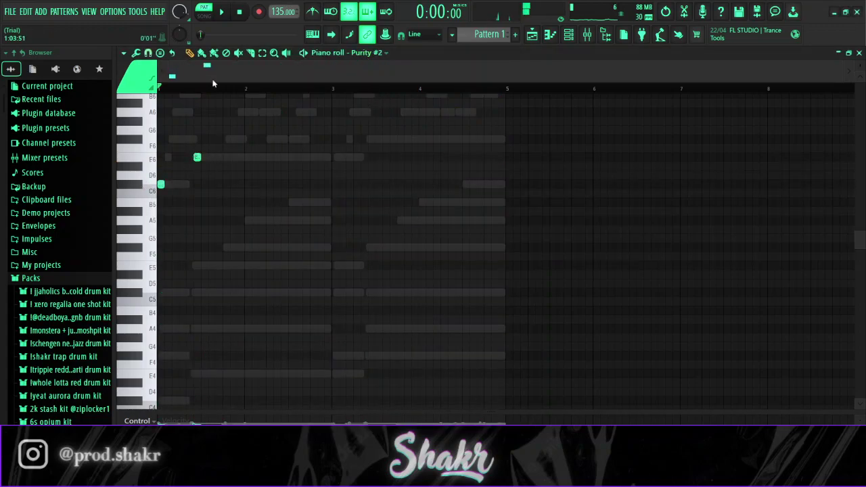
pyautogui.scroll(4, 212, 84)
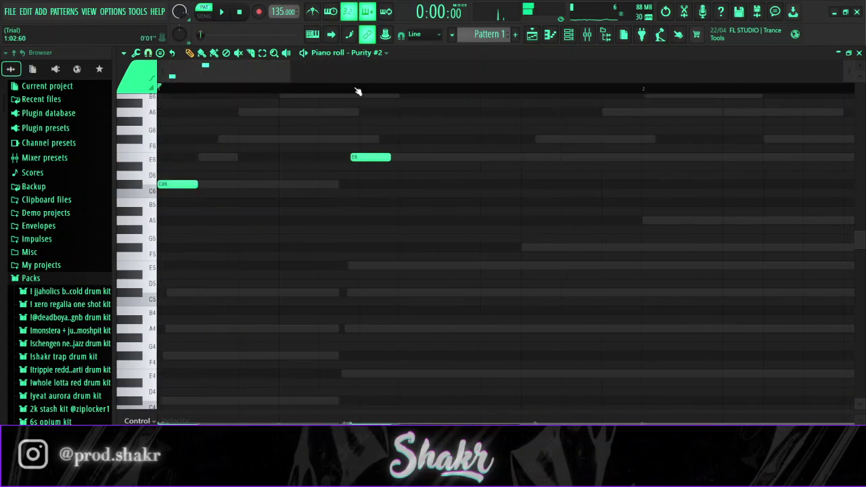
pyautogui.scroll(-2, 357, 92)
pyautogui.press('space')
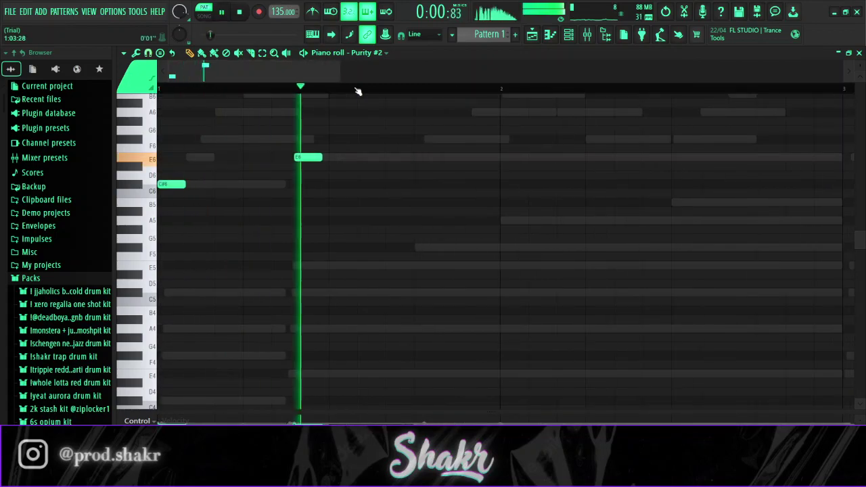
pyautogui.scroll(-1, 357, 91)
pyautogui.press('space')
# Nudge the Purity #2 E6 note slightly earlier in bar 1 and replay the pattern to check its timing
pyautogui.scroll(2, 266, 97)
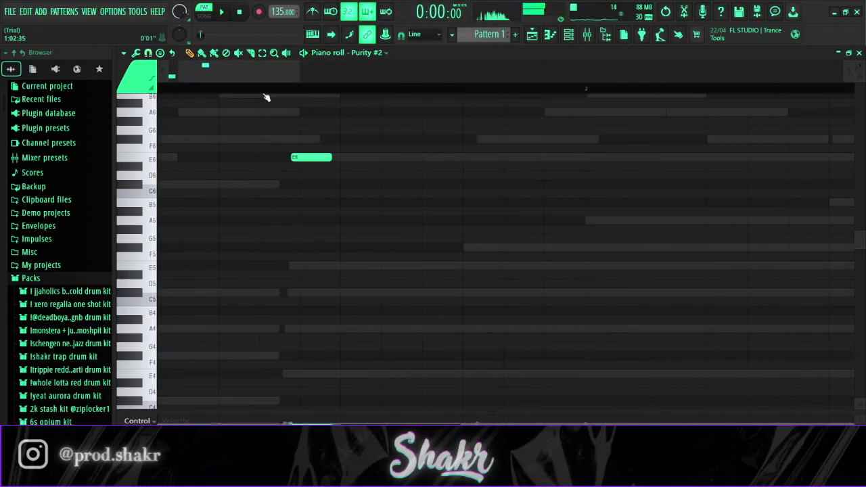
pyautogui.scroll(-5, 369, 164)
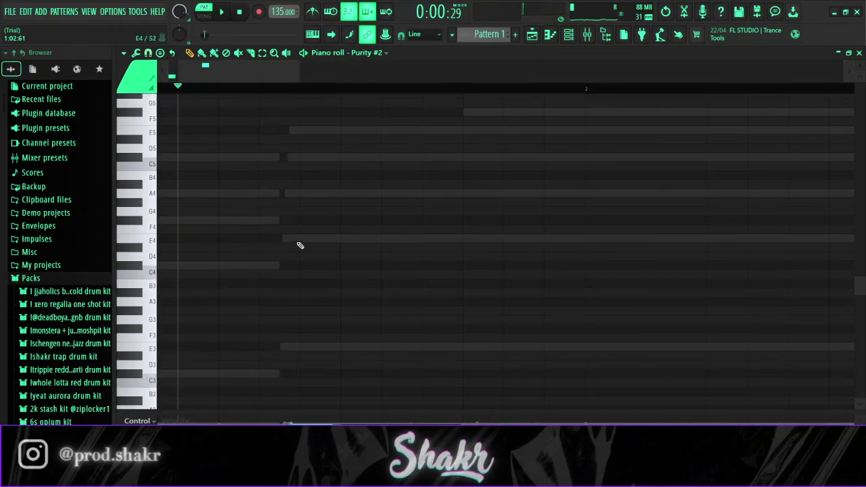
pyautogui.scroll(4, 298, 200)
pyautogui.moveTo(304, 127)
pyautogui.mouseDown()
pyautogui.moveTo(308, 336)
pyautogui.moveTo(298, 349)
pyautogui.moveTo(298, 130)
pyautogui.mouseUp()
pyautogui.press('space')
pyautogui.scroll(-4, 308, 102)
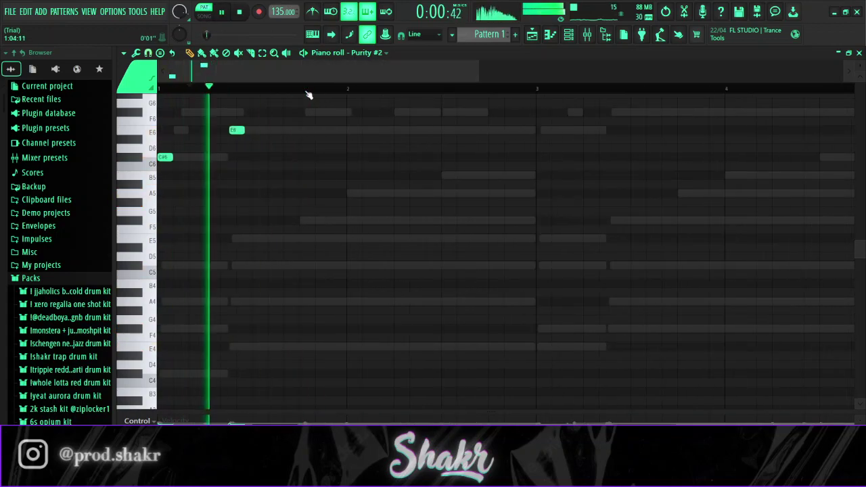
pyautogui.press('space')
pyautogui.press('space')
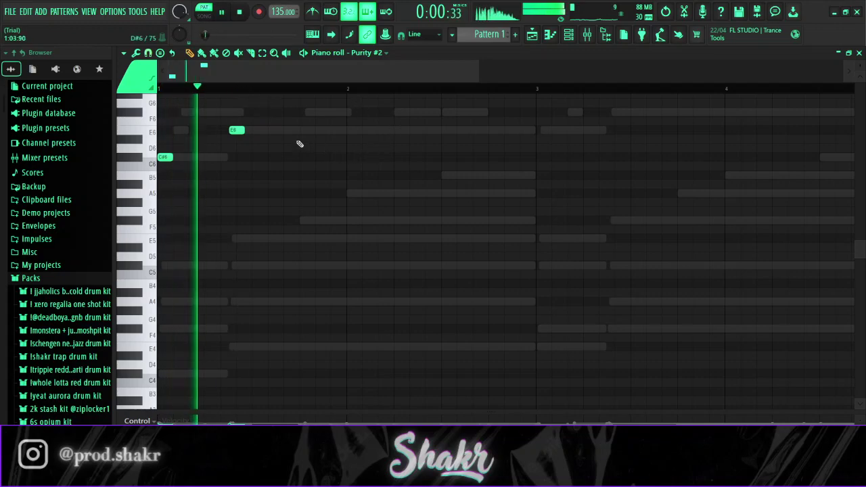
# Continue the Purity #2 line with short F#6, A6, A6, F#6 and E6 notes through the end of bar 2
pyautogui.scroll(2, 325, 143)
pyautogui.click(307, 140)
pyautogui.scroll(2, 338, 159)
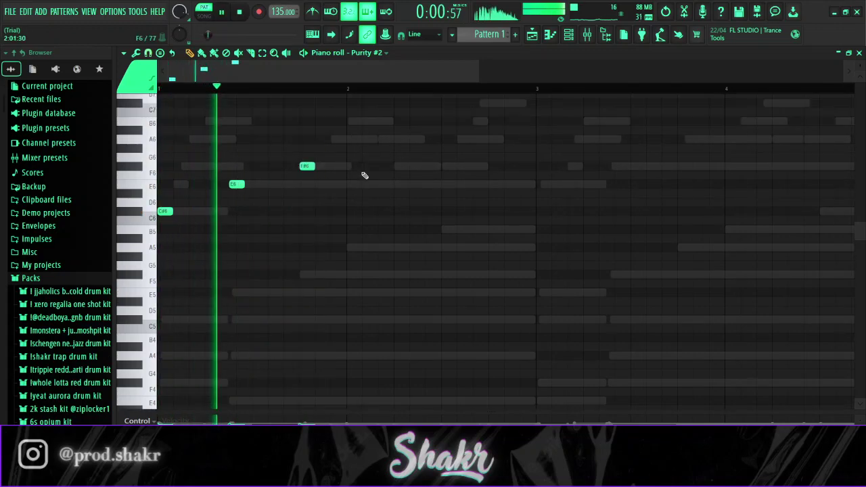
pyautogui.click(349, 139)
pyautogui.click(431, 168)
pyautogui.moveTo(434, 168); pyautogui.dragTo(435, 141)
pyautogui.click(459, 167)
pyautogui.click(492, 186)
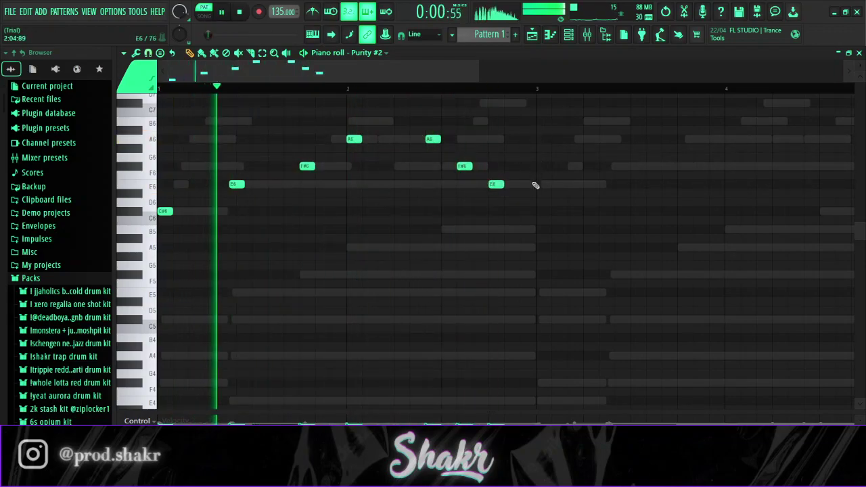
# Restart playback with Purity #2 on its own and check the timing of its melody
pyautogui.click(568, 34)
pyautogui.press('space')
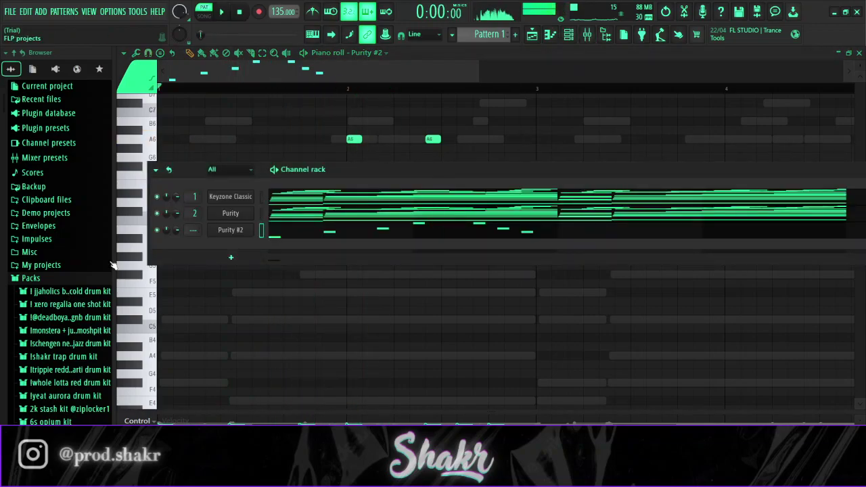
pyautogui.press('space')
pyautogui.rightClick(211, 130)
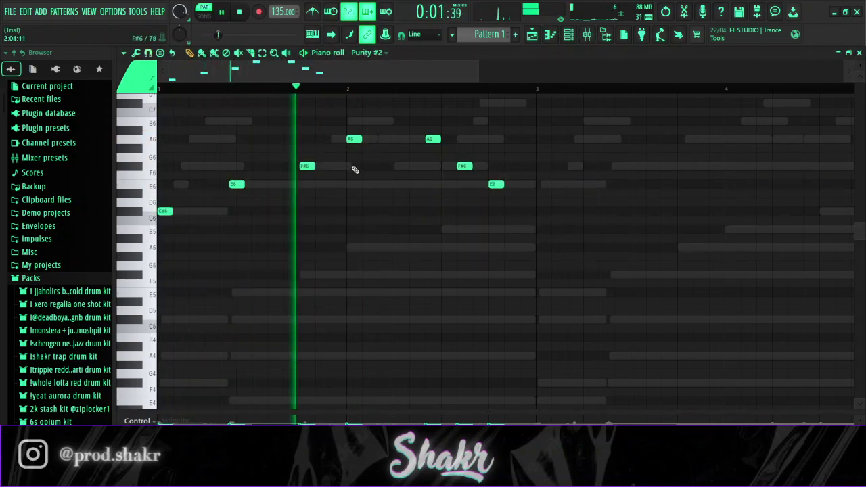
pyautogui.scroll(-1, 396, 94)
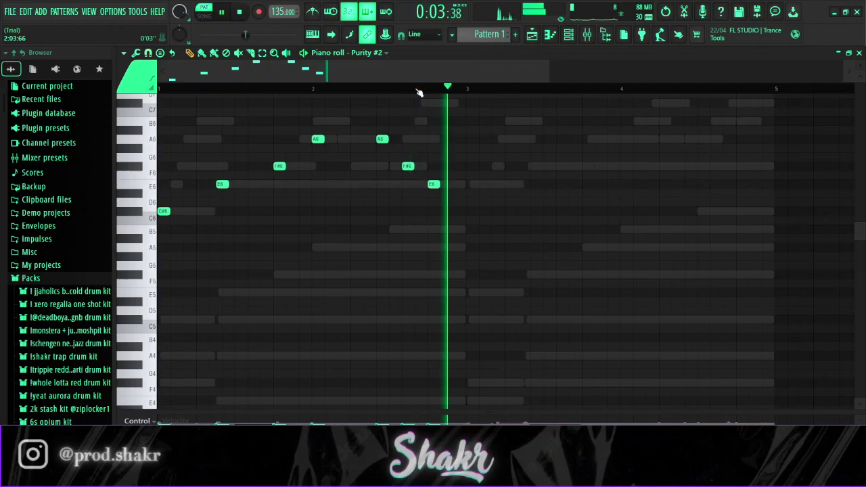
# Move the second A6 to the middle of bar 2 and shift the following F#6 and E6 slightly later
pyautogui.press('space')
pyautogui.scroll(3, 391, 95)
pyautogui.moveTo(377, 139); pyautogui.dragTo(410, 140)
pyautogui.press('space')
pyautogui.moveTo(440, 169); pyautogui.dragTo(473, 171)
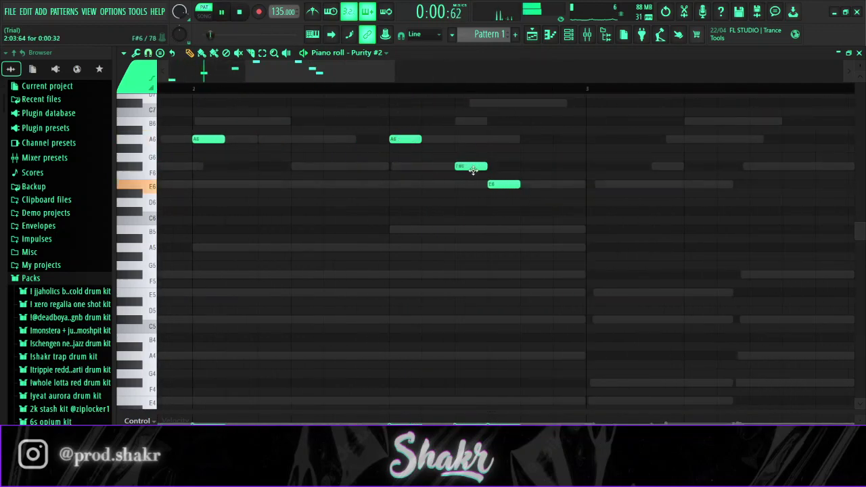
pyautogui.moveTo(551, 185); pyautogui.dragTo(518, 186)
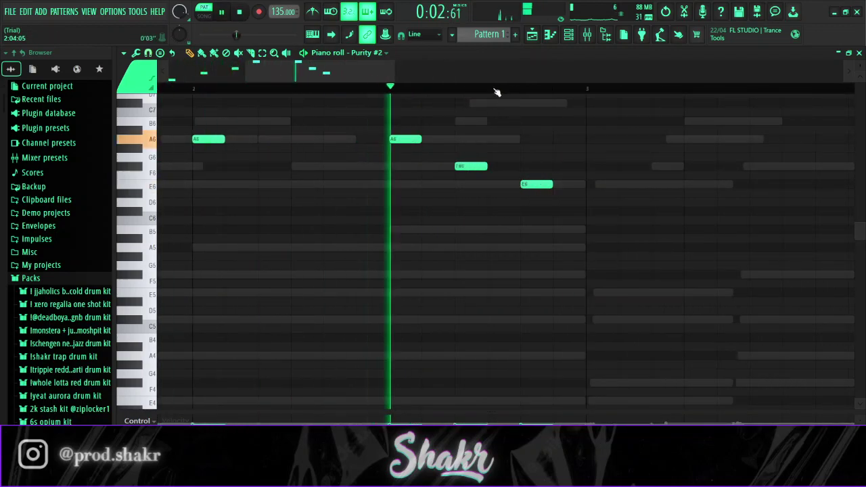
# Stop playback and duplicate all Purity #2 notes so the copy starts at bar 3
pyautogui.scroll(-2, 497, 97)
pyautogui.hotkey('ctrl', 'a')
pyautogui.press('space')
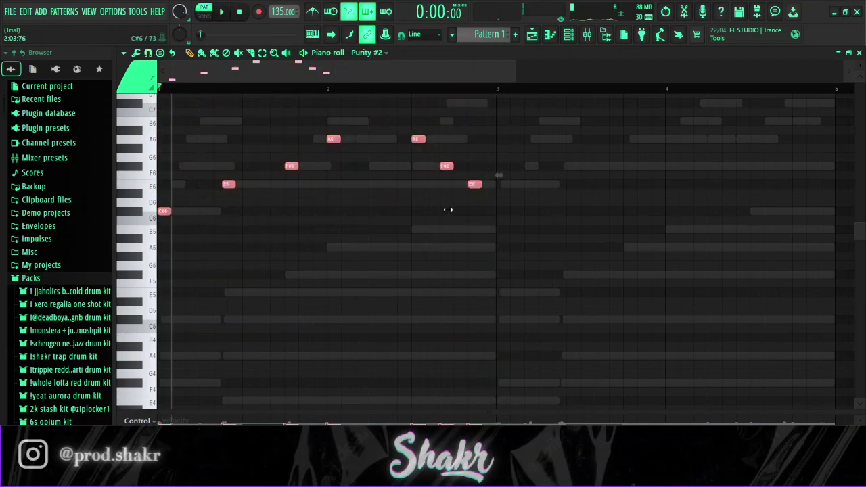
pyautogui.moveTo(163, 213); pyautogui.dragTo(495, 212)
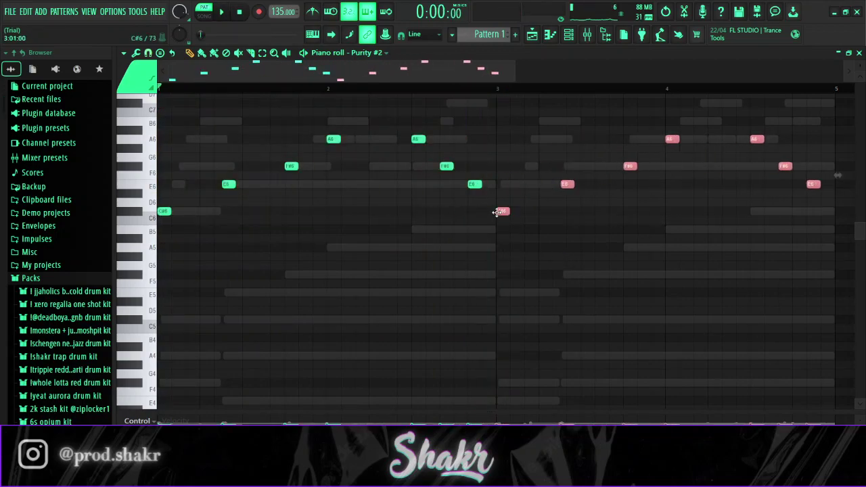
# Route Purity #2 to mixer track 3 and load the ST Mid Strings preset in a new Purity channel
pyautogui.press('space')
pyautogui.click(567, 37)
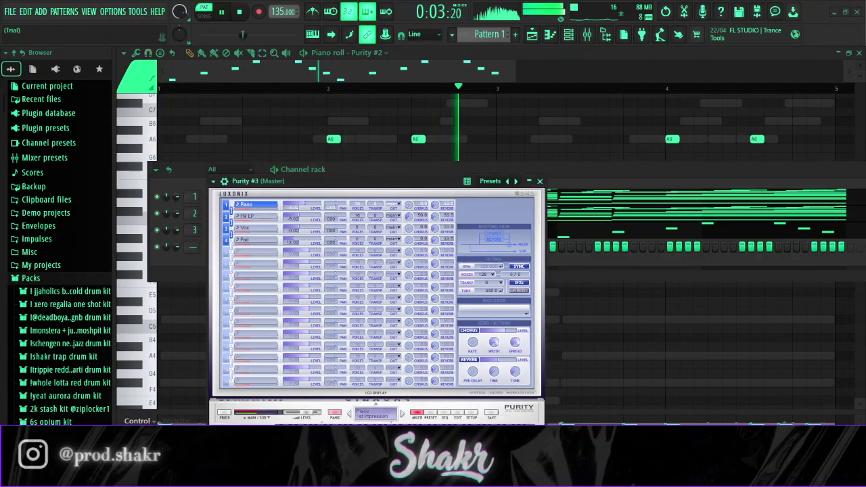
pyautogui.click(501, 279)
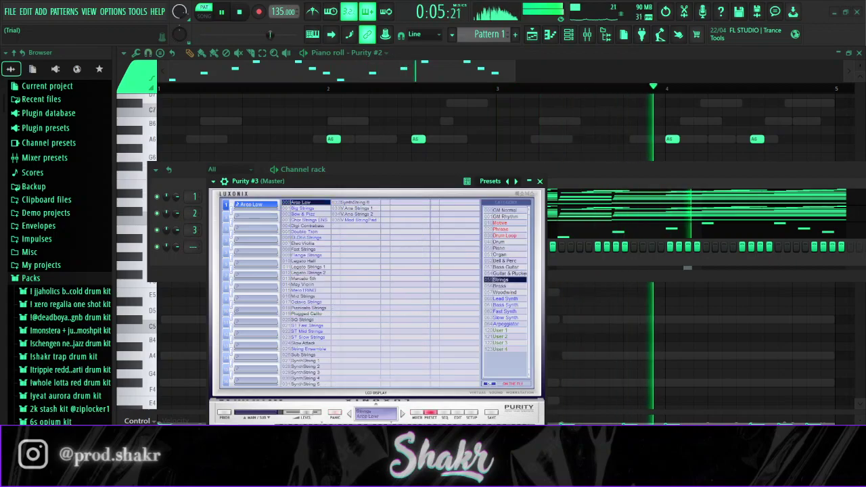
pyautogui.click(307, 325)
pyautogui.click(308, 331)
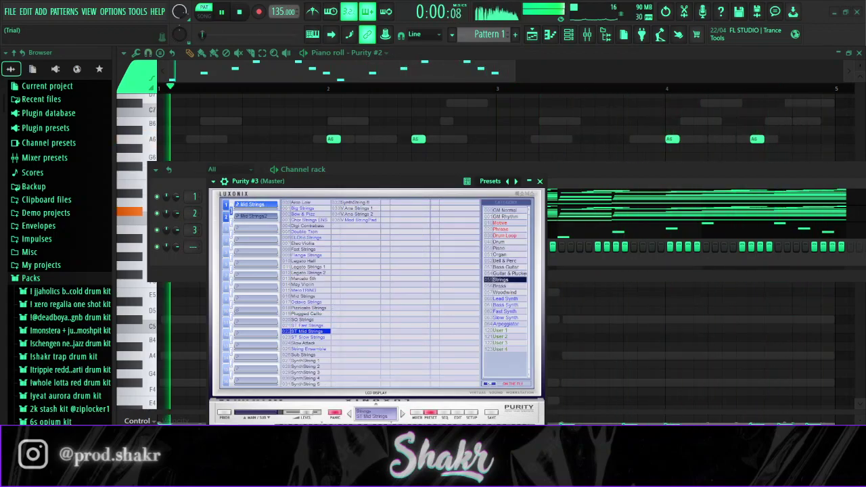
# Draw a sustained E6 over bars 1–2 and F#6 over bars 3–4 for Purity #3, and play the pattern
pyautogui.click(381, 77)
pyautogui.press('space')
pyautogui.click(384, 89)
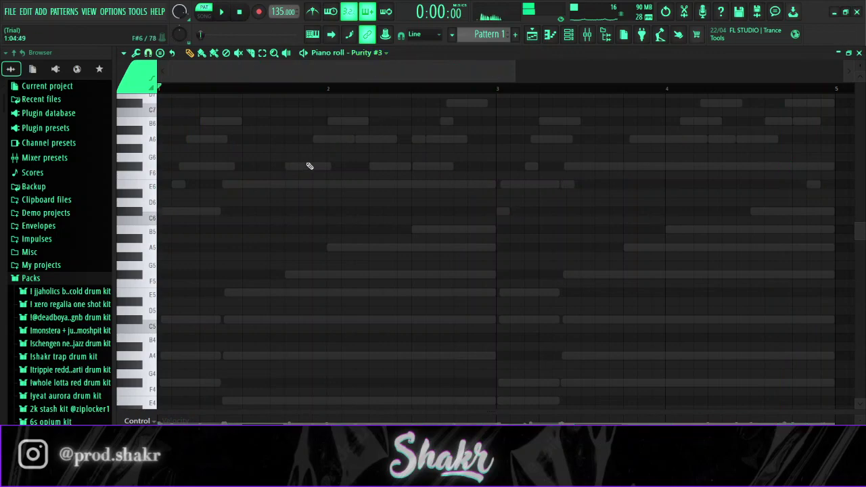
pyautogui.moveTo(169, 184); pyautogui.dragTo(496, 184)
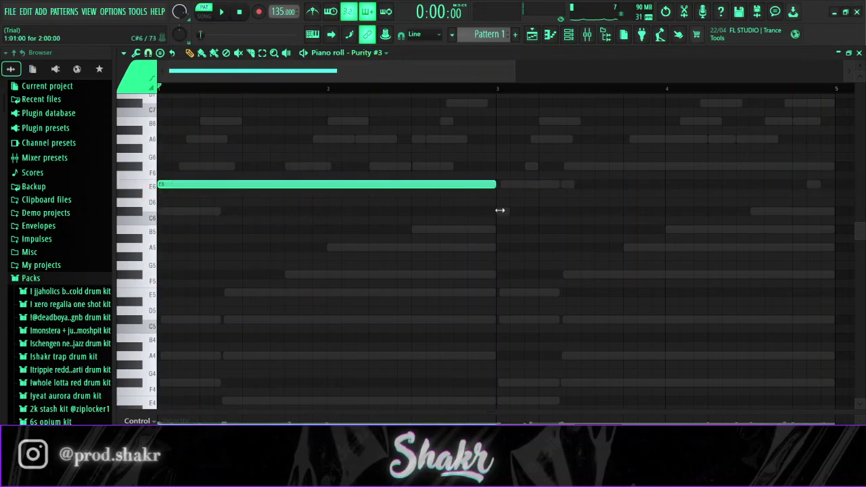
pyautogui.click(497, 166)
pyautogui.press('space')
pyautogui.scroll(-2, 492, 97)
pyautogui.scroll(-1, 491, 96)
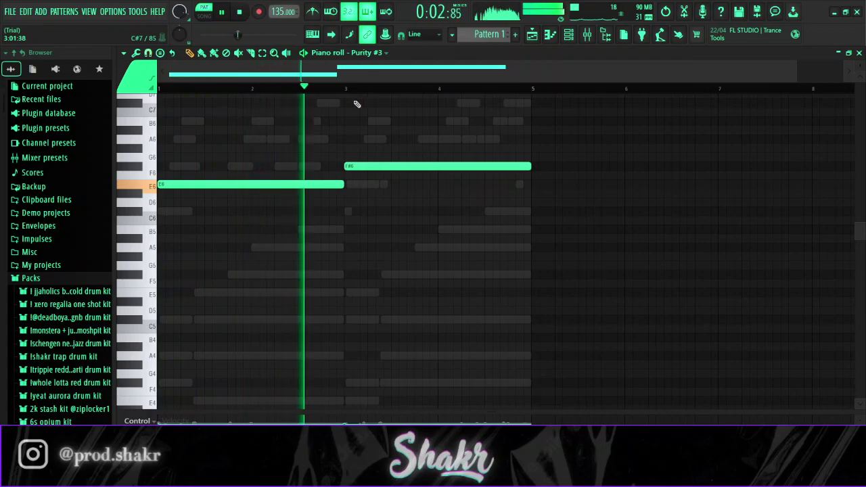
# Stop playback, assign a mixer track to the Purity #3 strings channel and open the mixer
pyautogui.press('F6')
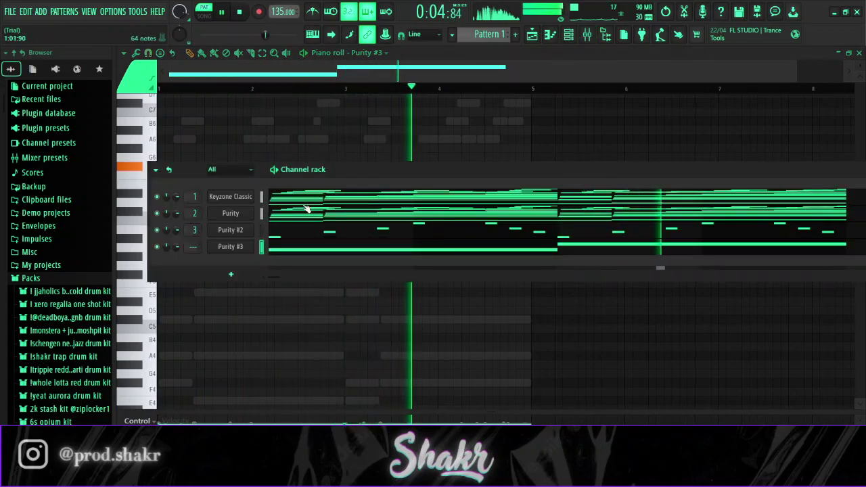
pyautogui.press('space')
pyautogui.doubleClick(193, 246)
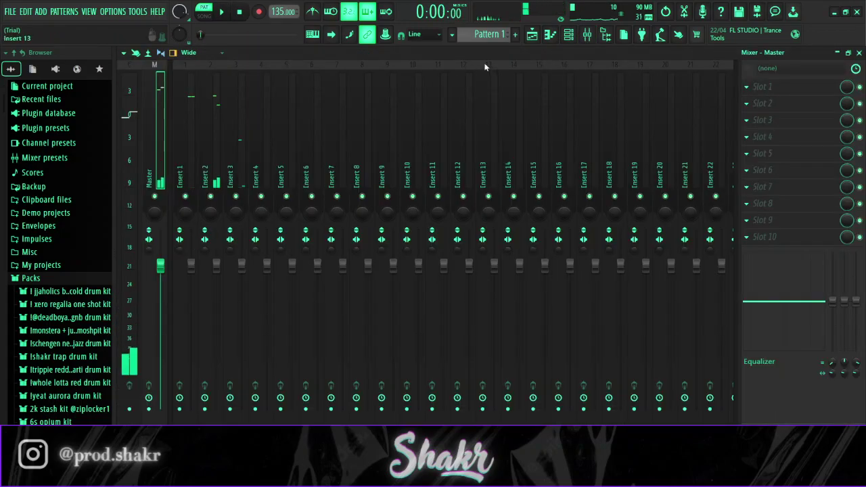
# Check how the loop sounds without the Purity #3 strings and inspect their sustained notes in the piano roll during playback
pyautogui.click(575, 35)
pyautogui.doubleClick(262, 246)
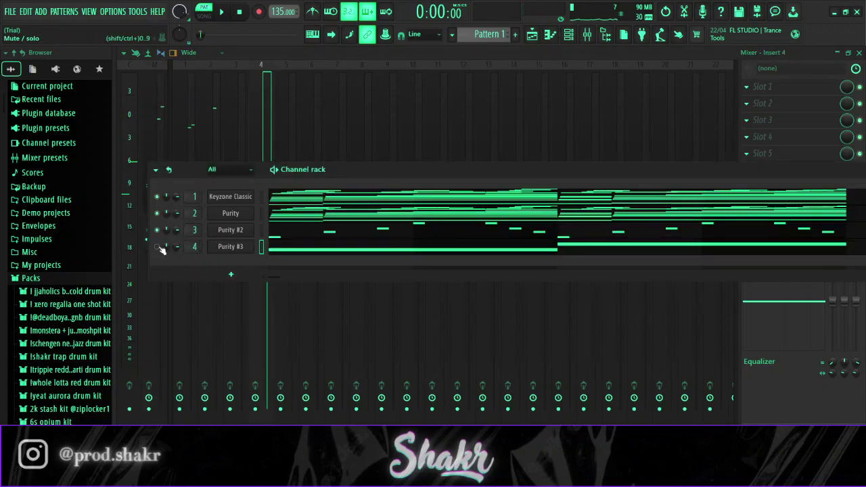
pyautogui.click(551, 35)
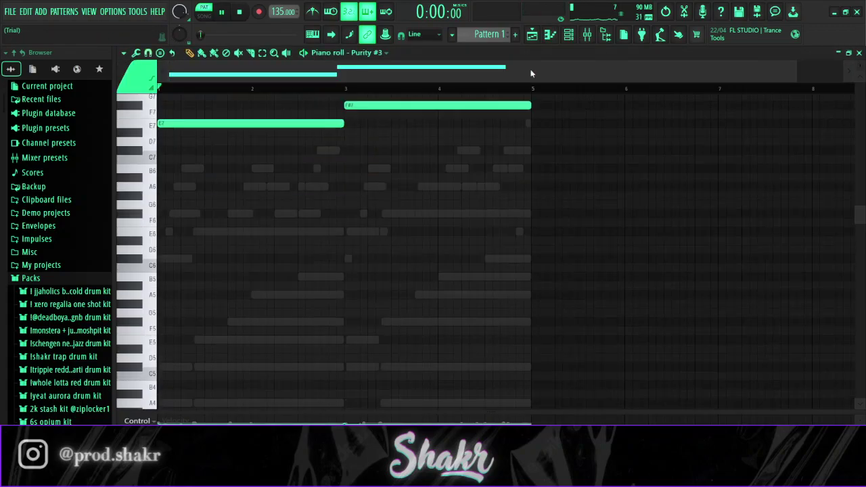
pyautogui.press('space')
# Add a second Keyzone Classic channel, solo it and open its empty piano roll at bar 1
pyautogui.click(570, 37)
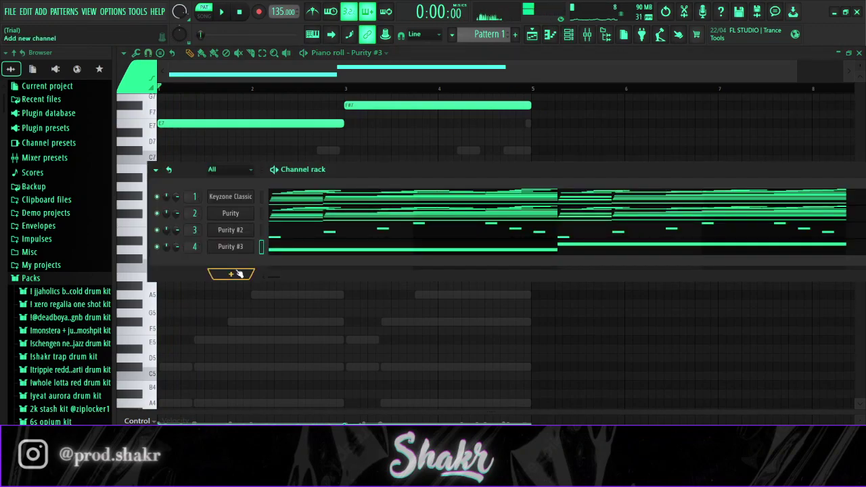
pyautogui.click(230, 196)
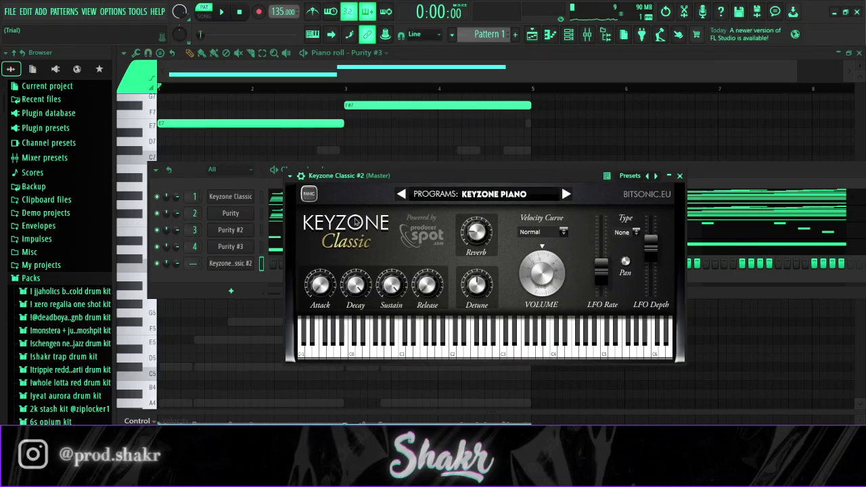
pyautogui.click(160, 263)
pyautogui.click(296, 157)
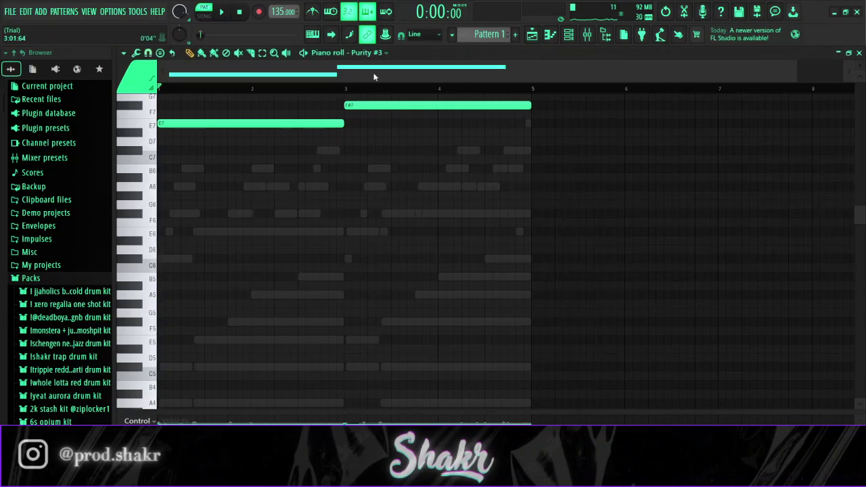
pyautogui.click(375, 110)
pyautogui.scroll(5, 287, 79)
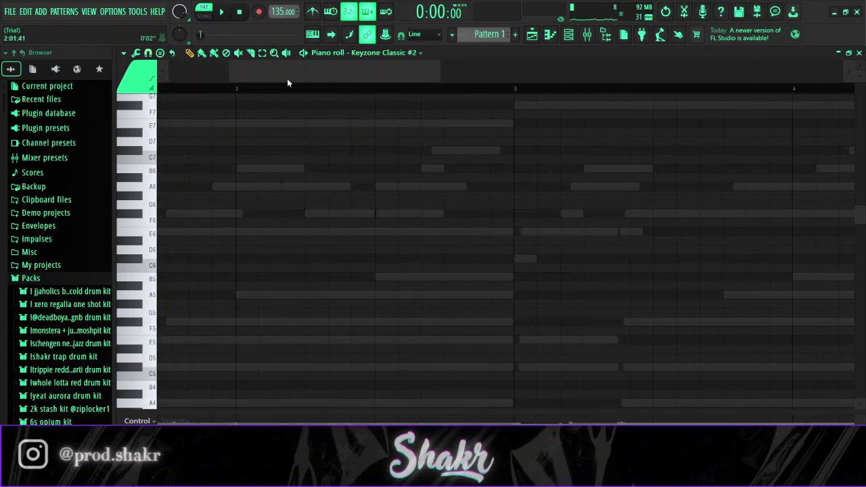
pyautogui.moveTo(287, 79); pyautogui.dragTo(216, 79)
# Draw short Keyzone Classic #2 melody notes through the first part of bar 1: F#5 three times, A5, E6 and C#6
pyautogui.scroll(-1, 212, 245)
pyautogui.press('space')
pyautogui.press('space')
pyautogui.moveTo(231, 295); pyautogui.dragTo(166, 296)
pyautogui.moveTo(711, 296); pyautogui.dragTo(179, 295)
pyautogui.press('space')
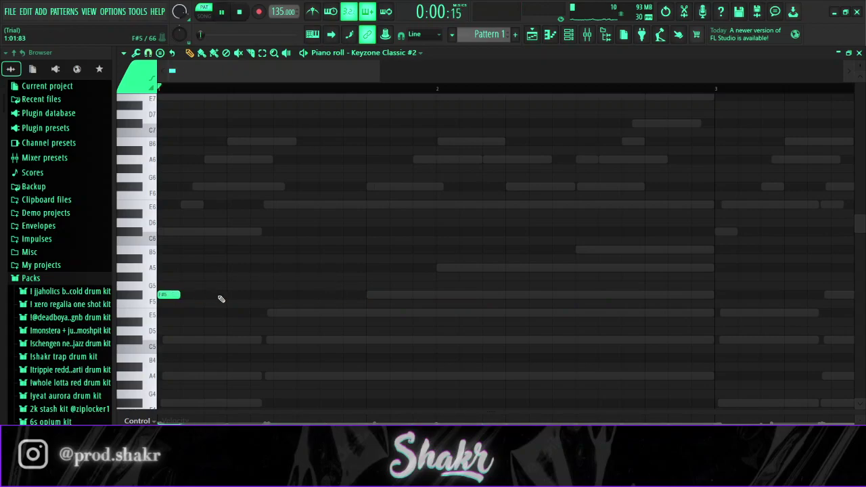
pyautogui.click(232, 295)
pyautogui.click(260, 268)
pyautogui.click(277, 205)
pyautogui.click(302, 232)
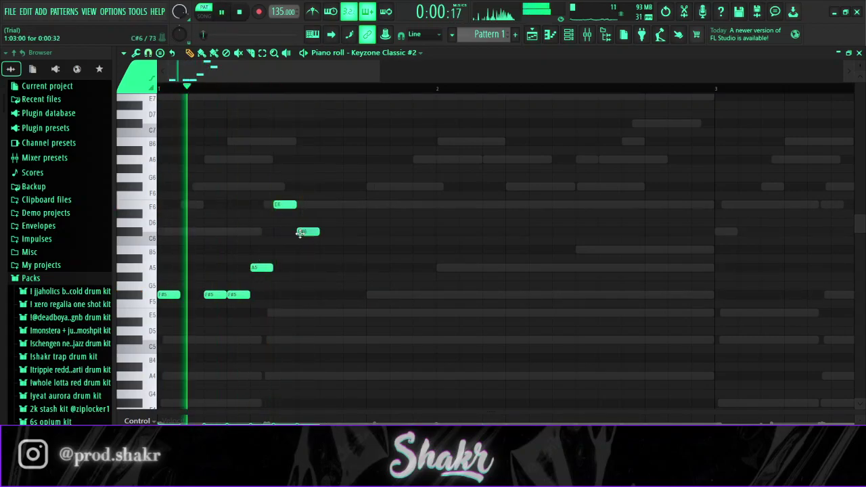
# Continue the melody with B5, B5, C#6, E6 late in bar 1 and B5, A5, A5, B5, A5 in bar 2
pyautogui.click(350, 250)
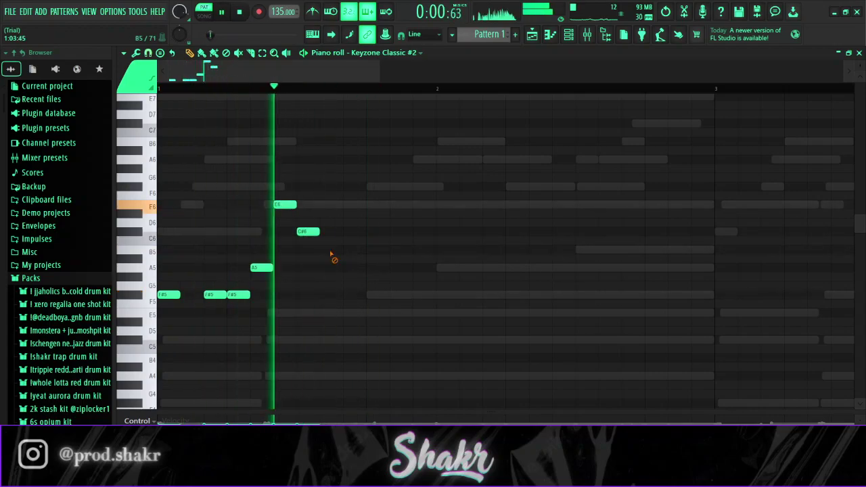
pyautogui.click(373, 250)
pyautogui.click(397, 232)
pyautogui.click(420, 205)
pyautogui.click(443, 250)
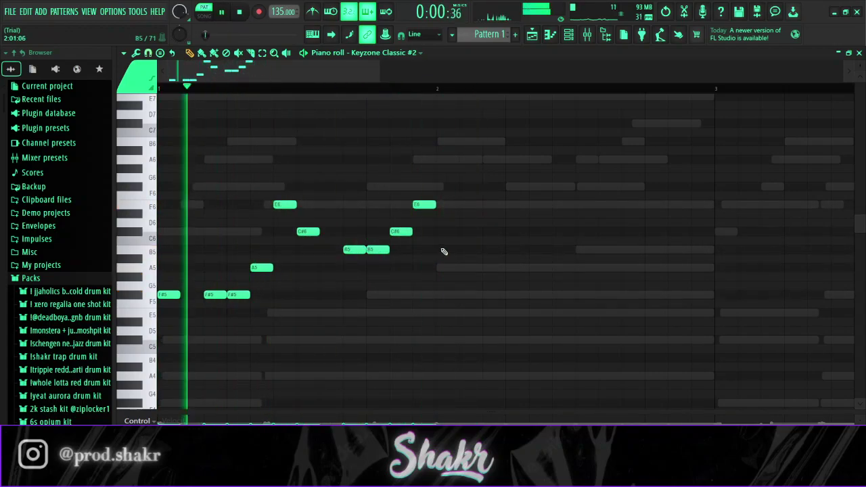
pyautogui.click(490, 268)
pyautogui.click(513, 268)
pyautogui.click(536, 250)
pyautogui.click(559, 268)
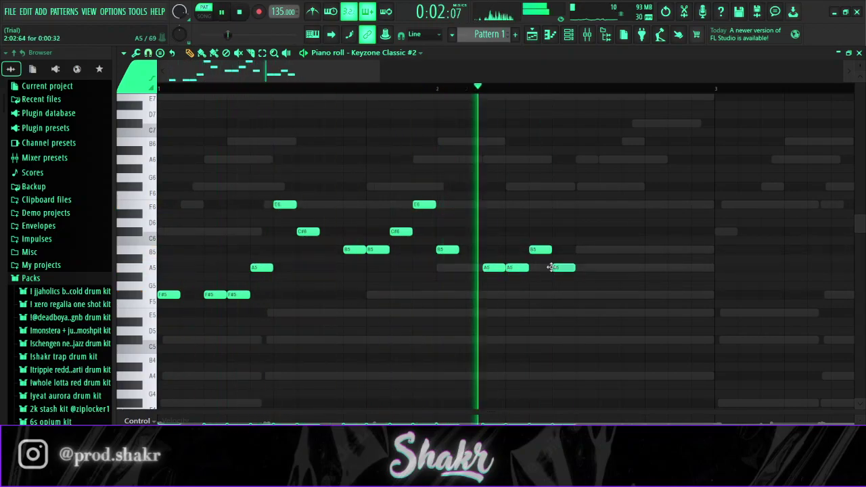
pyautogui.press('space')
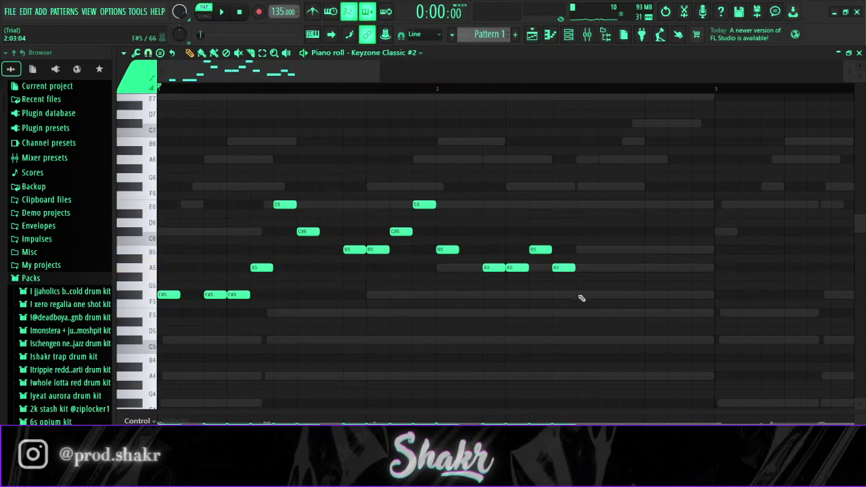
# Finish bar 2 of the melody with two separate F#5 notes, A5 and E6, and play it back
pyautogui.click(624, 295)
pyautogui.click(652, 267)
pyautogui.click(670, 205)
pyautogui.scroll(-2, 548, 191)
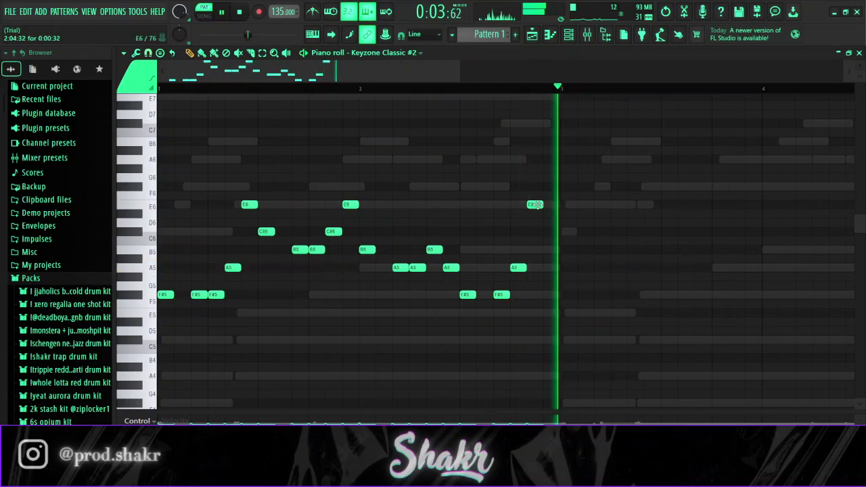
pyautogui.scroll(-2, 534, 274)
pyautogui.scroll(1, 661, 288)
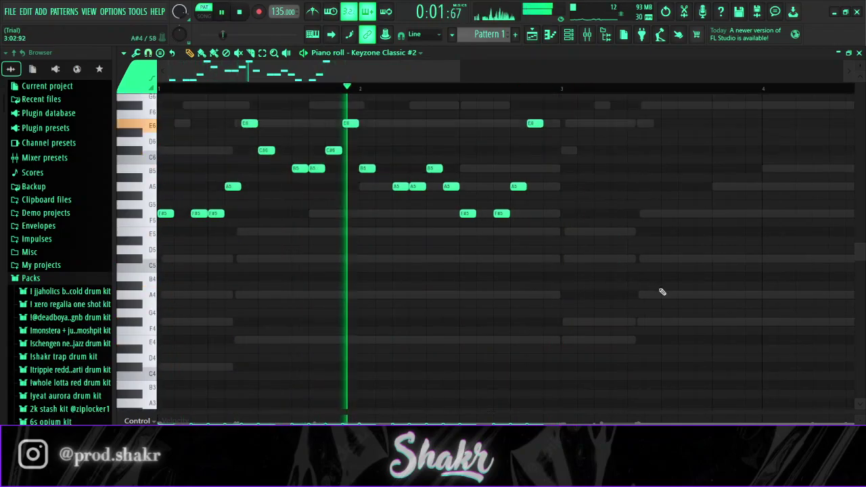
# Duplicate the two-bar melody so the copy starts at bar 3 at the same pitch, and stop playback
pyautogui.hotkey('ctrl', 'a')
pyautogui.hotkey('ctrl', 'b')
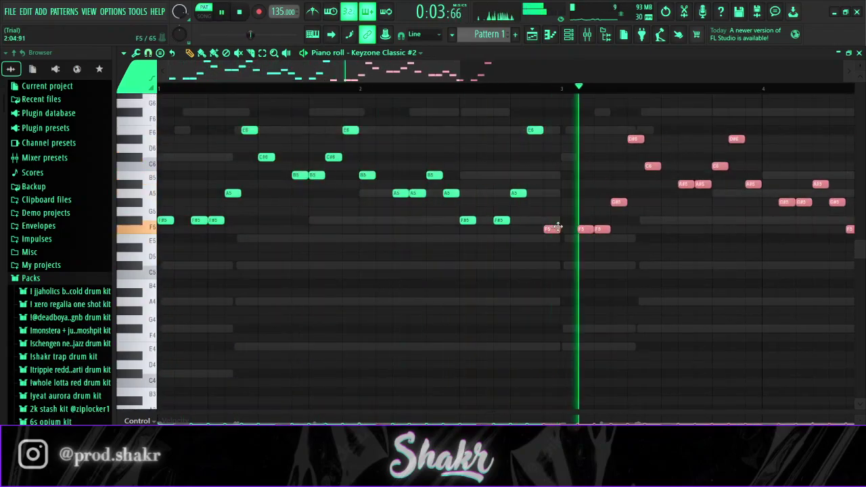
pyautogui.hotkey('ctrl', 'd')
pyautogui.press('space')
# Replace the Keyzone Classic #2 sound with the zenologay preset from the Strings folder of the xero regalia one shot kit
pyautogui.click(569, 35)
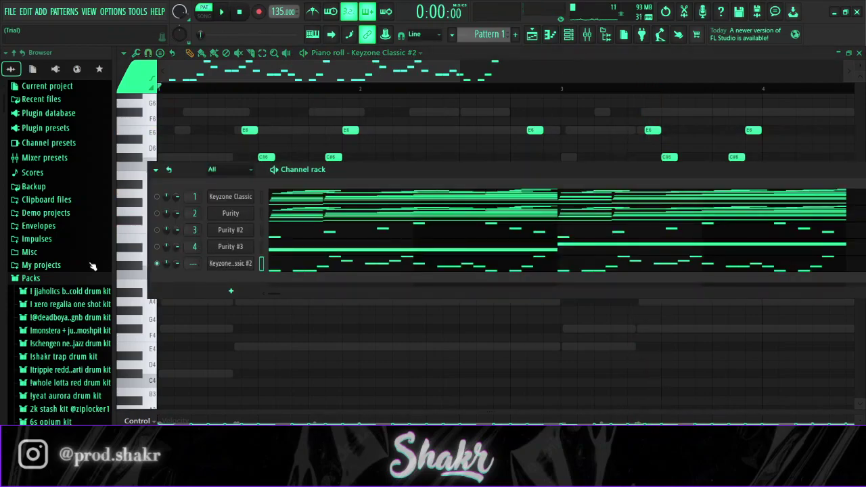
pyautogui.scroll(-3, 81, 271)
pyautogui.click(67, 232)
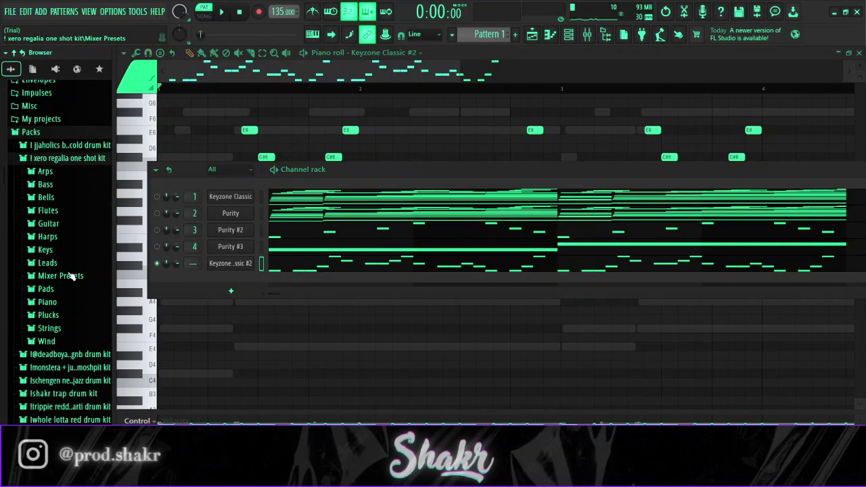
pyautogui.scroll(-6, 64, 305)
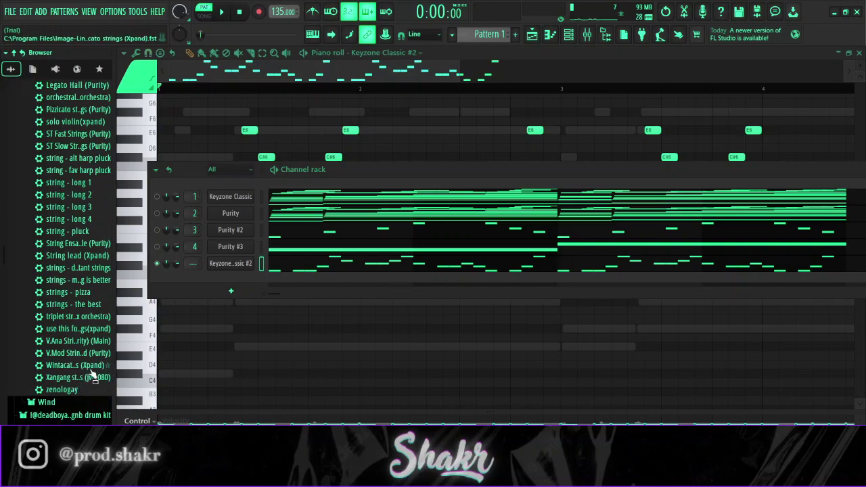
pyautogui.moveTo(68, 390); pyautogui.dragTo(249, 268)
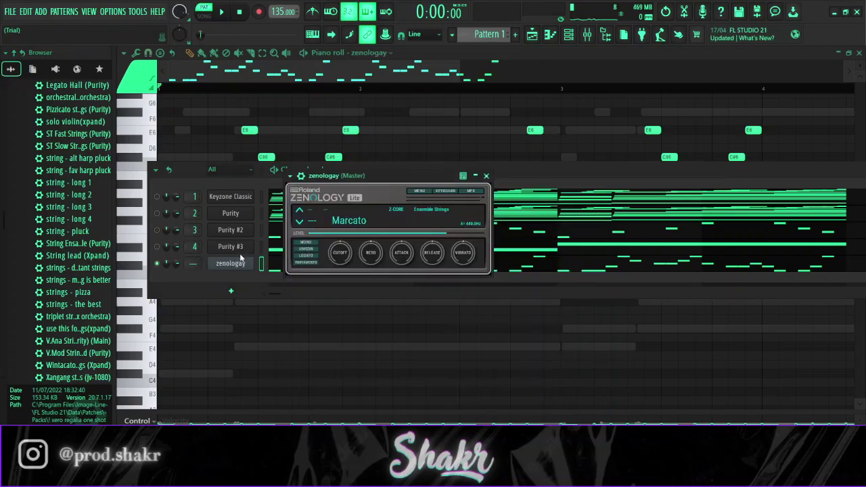
# Route the zenologay channel to mixer track 5, re-enable the other channels and play the full loop
pyautogui.rightClick(409, 138)
pyautogui.press('space')
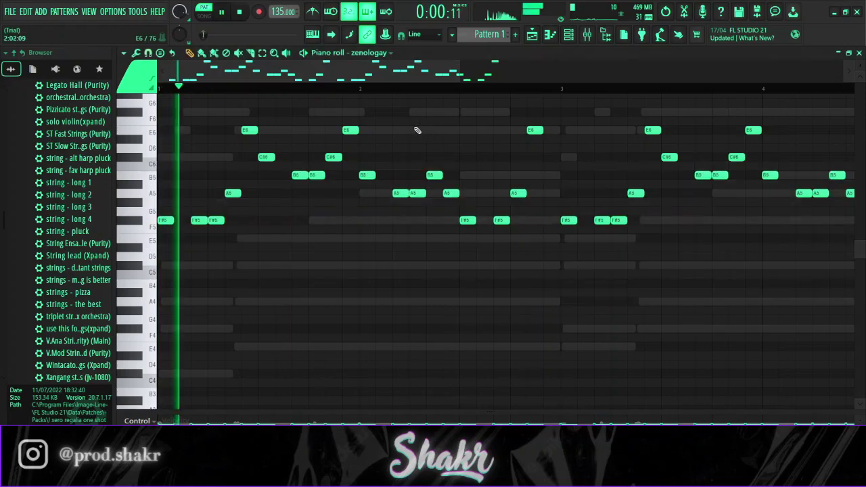
pyautogui.click(568, 34)
pyautogui.scroll(4, 189, 268)
pyautogui.scroll(1, 189, 268)
pyautogui.press('space')
pyautogui.press('space')
# Collapse the Strings and xero regalia one shot kit folders in the browser and stop playback
pyautogui.scroll(8, 70, 268)
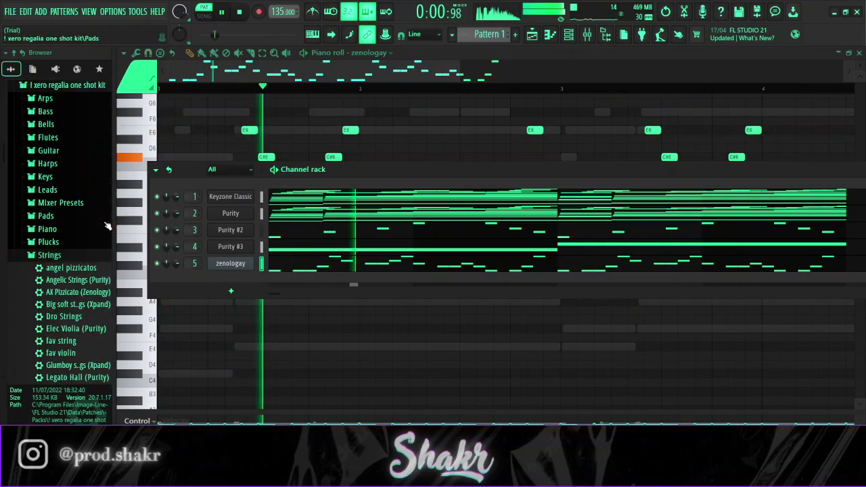
pyautogui.click(49, 255)
pyautogui.press('space')
pyautogui.click(68, 159)
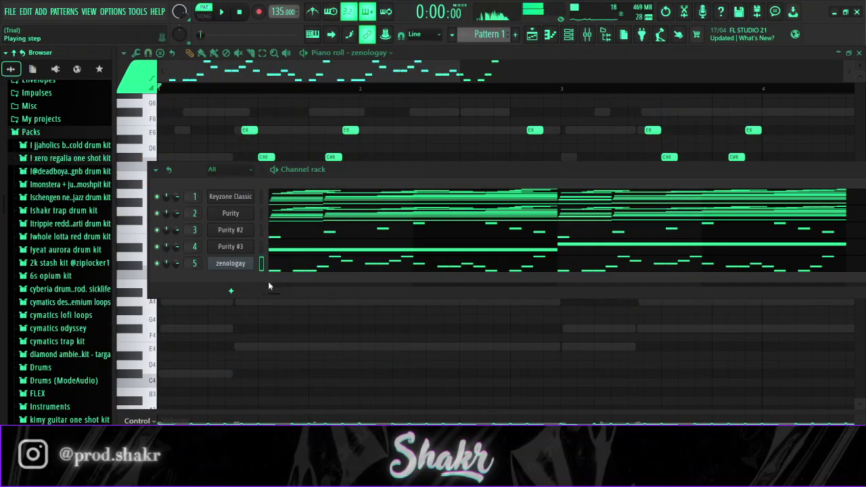
# Add another Purity channel and load the Digi Tubular preset from the Bell & Perc category
pyautogui.click(251, 292)
pyautogui.click(243, 164)
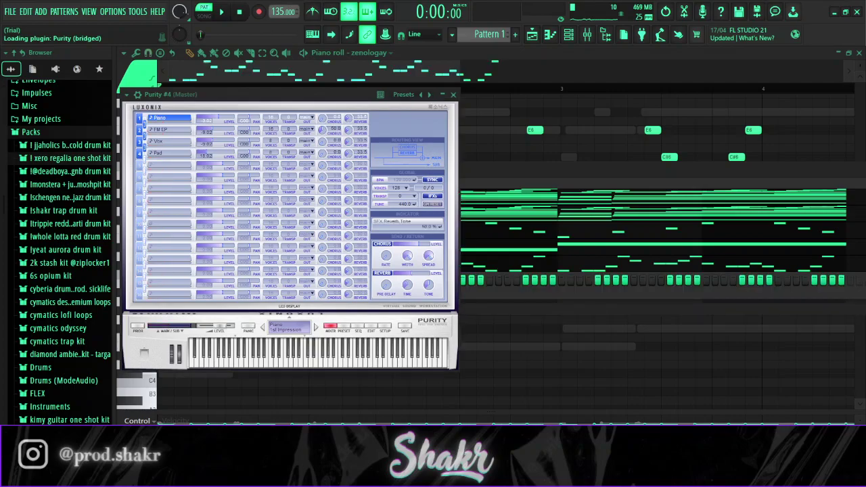
pyautogui.click(344, 327)
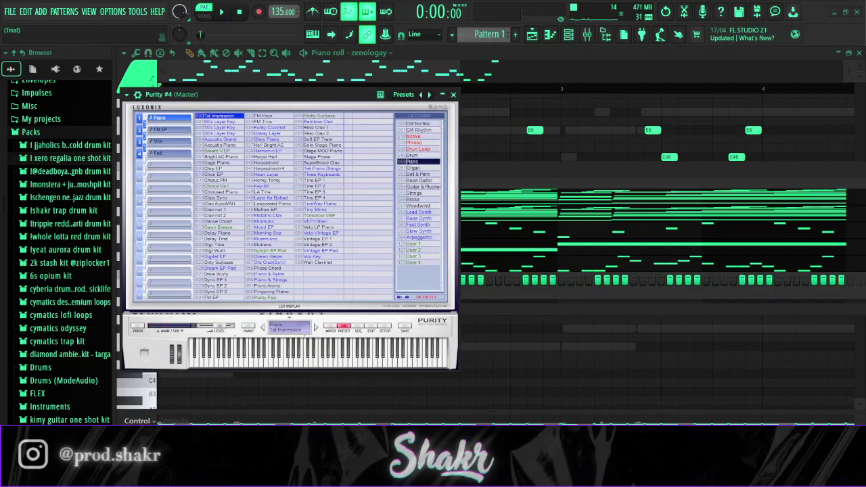
pyautogui.click(418, 175)
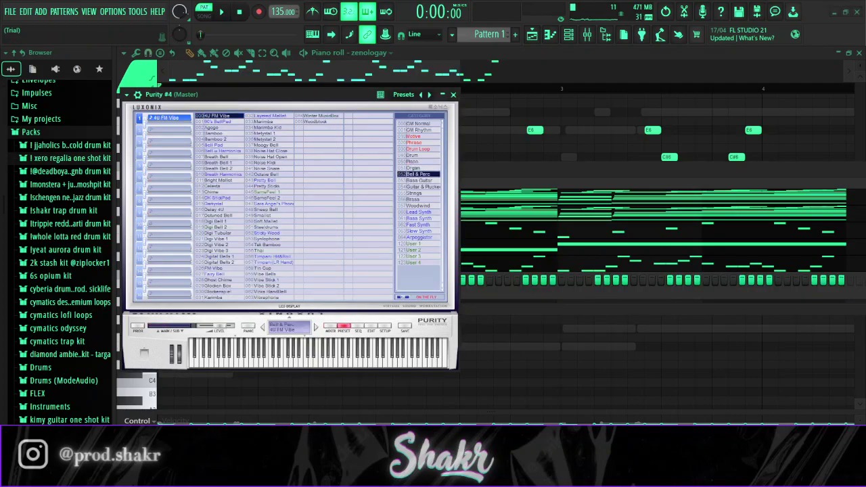
pyautogui.click(219, 216)
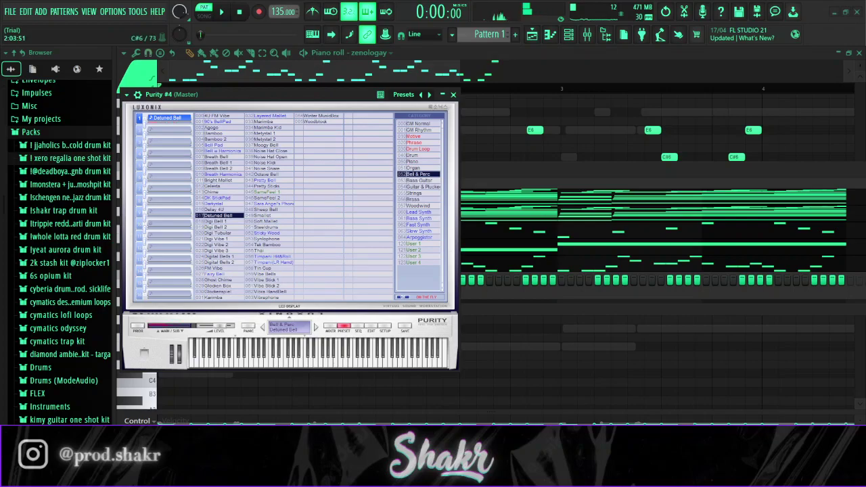
pyautogui.click(218, 233)
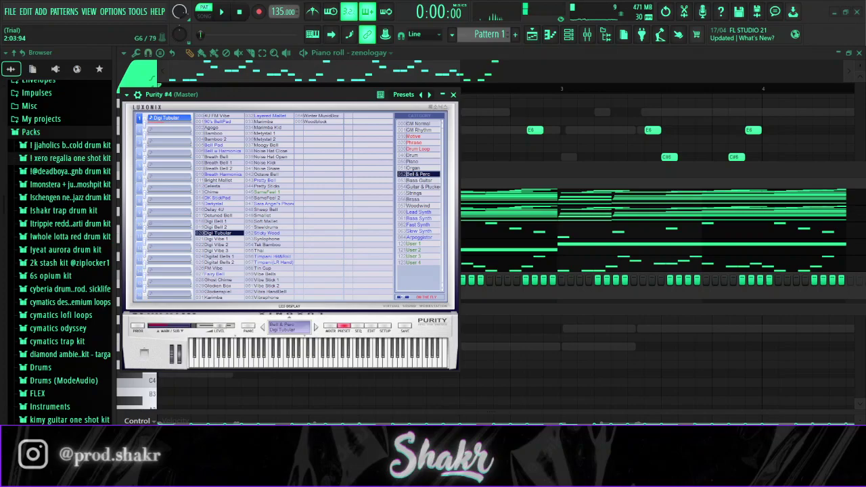
# Draw a short C#5 at the start of bar 1 and a short E5 at bar 3 for Purity #4
pyautogui.click(393, 53)
pyautogui.click(398, 126)
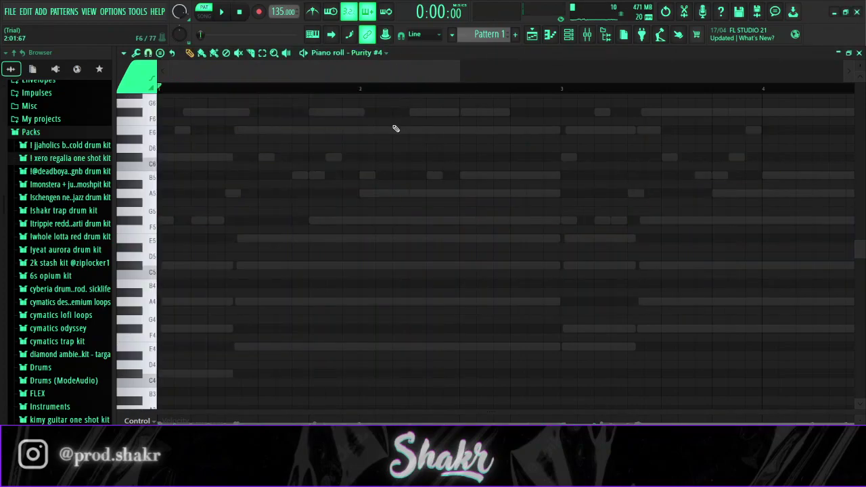
pyautogui.scroll(-3, 369, 167)
pyautogui.click(163, 131)
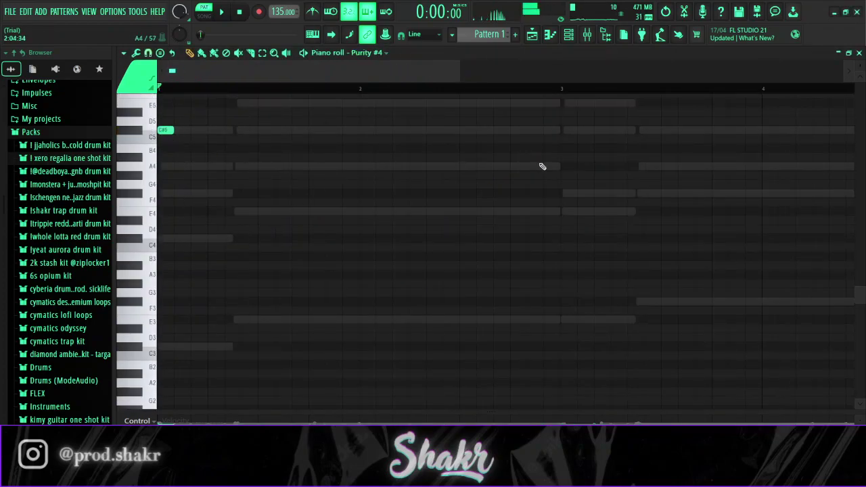
pyautogui.click(568, 104)
pyautogui.keyDown('ctrl'); pyautogui.scroll(-2, 433, 169); pyautogui.keyUp('ctrl')
pyautogui.scroll(2, 285, 192)
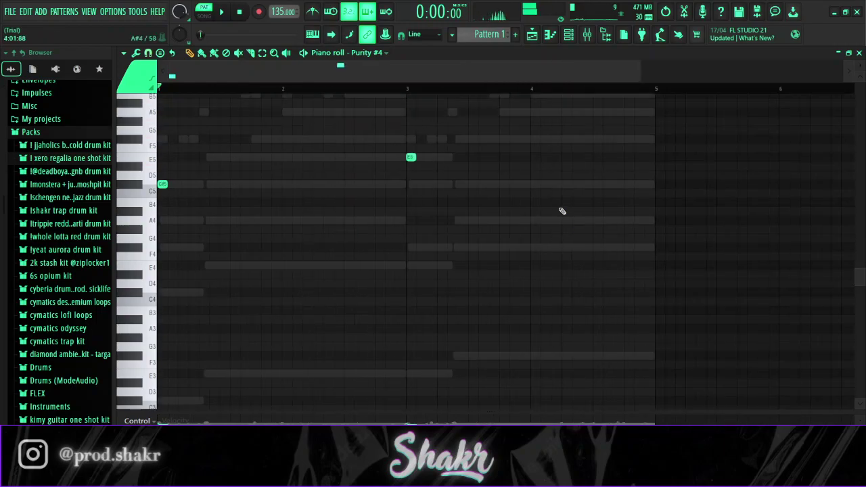
# Route Purity #4 to mixer track 6, solo the first Keyzone Classic channel and audition it with the mixer open
pyautogui.press('F6')
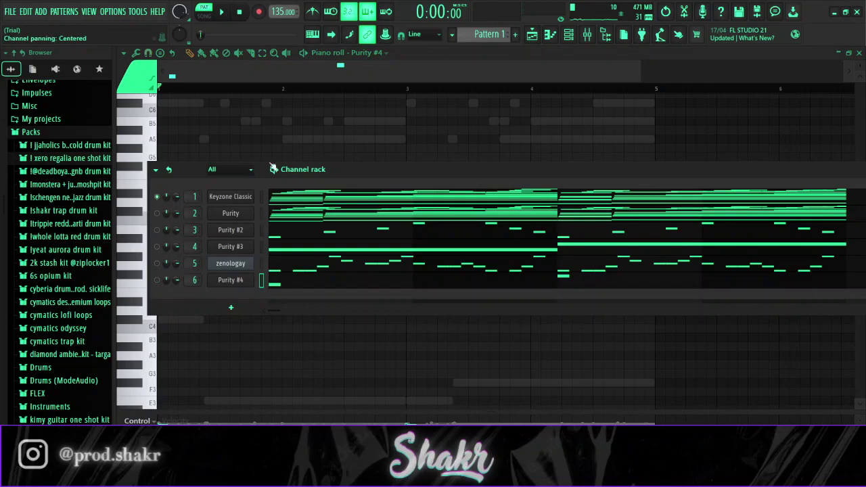
pyautogui.press('space')
pyautogui.press('F9')
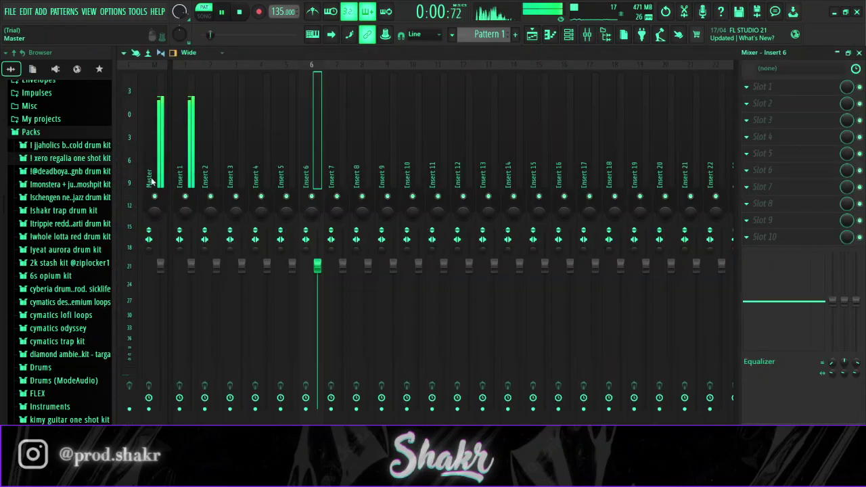
pyautogui.press('space')
# Load Fruity Parametric EQ 2 in the first effect slot of Insert 1 and play the chords to see their spectrum
pyautogui.click(194, 146)
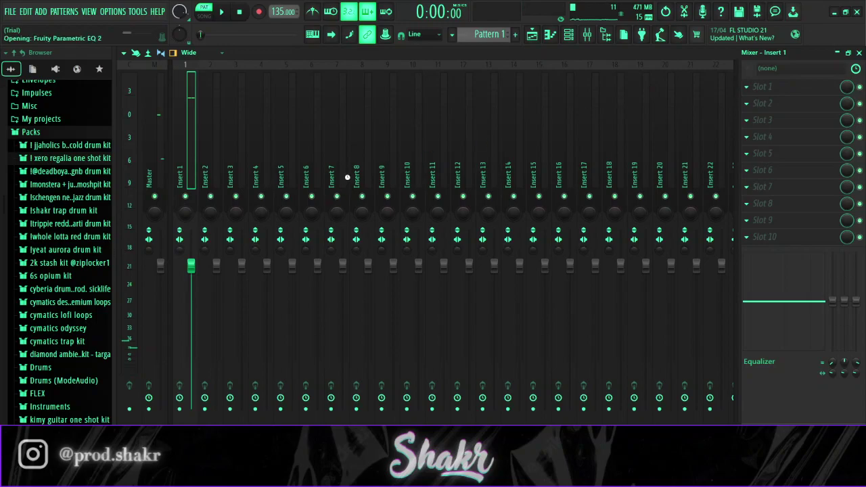
pyautogui.press('space')
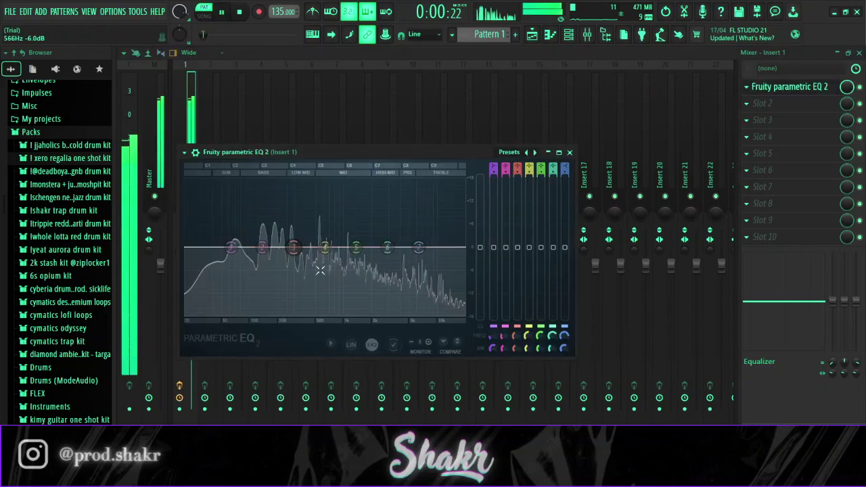
pyautogui.press('space')
# Shape the Insert 1 EQ by moving band 2 lower in frequency, dipping band 4 slightly and lowering band 7, and close it
pyautogui.moveTo(261, 247); pyautogui.dragTo(237, 239)
pyautogui.press('space')
pyautogui.press('space')
pyautogui.moveTo(328, 247)
pyautogui.mouseDown()
pyautogui.moveTo(334, 272)
pyautogui.moveTo(328, 251)
pyautogui.mouseUp()
pyautogui.scroll(-4, 333, 271)
pyautogui.press('space')
pyautogui.moveTo(418, 247); pyautogui.dragTo(392, 255)
pyautogui.click(798, 88)
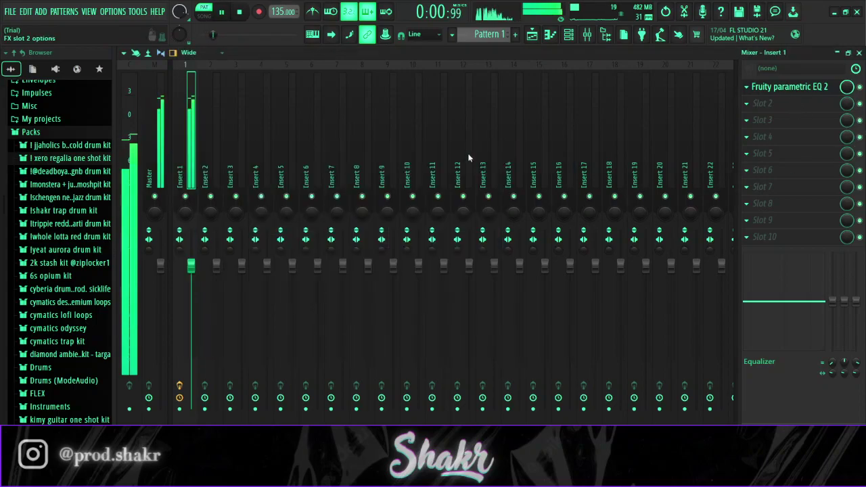
# Load Fruity Reeverb 2 in the second effect slot of Insert 1, lower its diffusion and rebalance its dry and wet levels
pyautogui.click(516, 304)
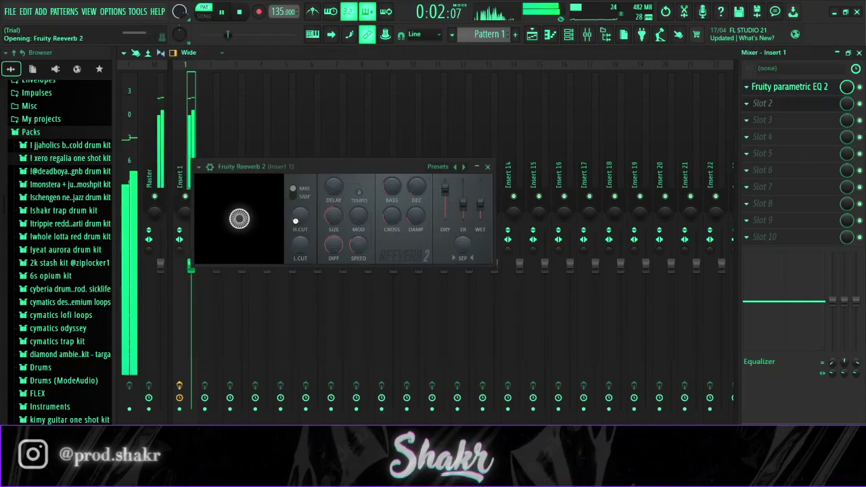
pyautogui.moveTo(333, 245); pyautogui.dragTo(333, 257)
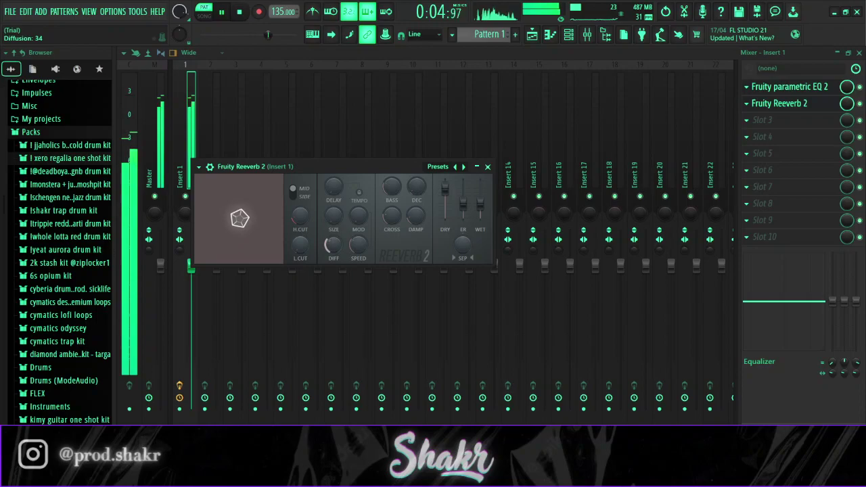
pyautogui.moveTo(445, 192); pyautogui.dragTo(480, 191)
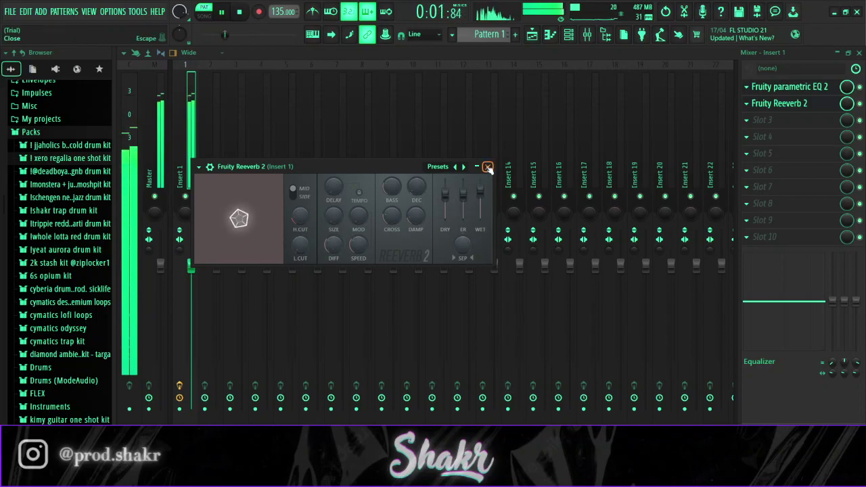
pyautogui.click(487, 167)
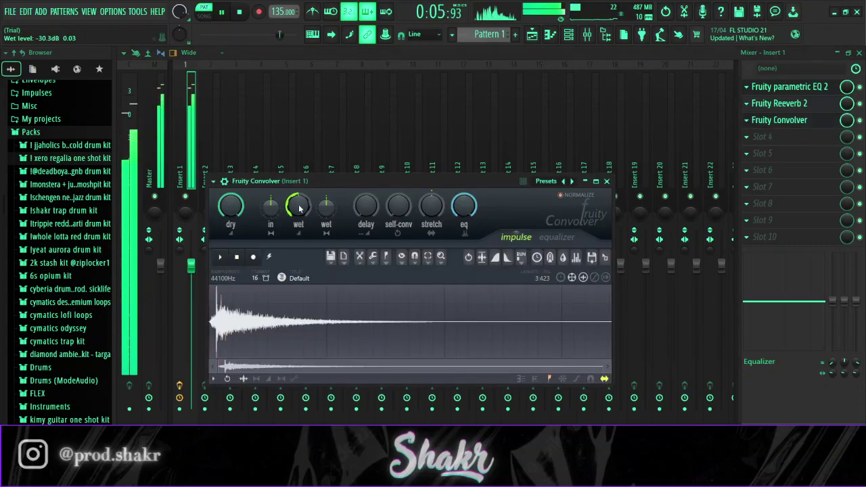
# Add Fruity Convolver with a reduced wet level and Fruity soft clipper with lowered post gain in slots 3 and 4 of Insert 1
pyautogui.click(608, 181)
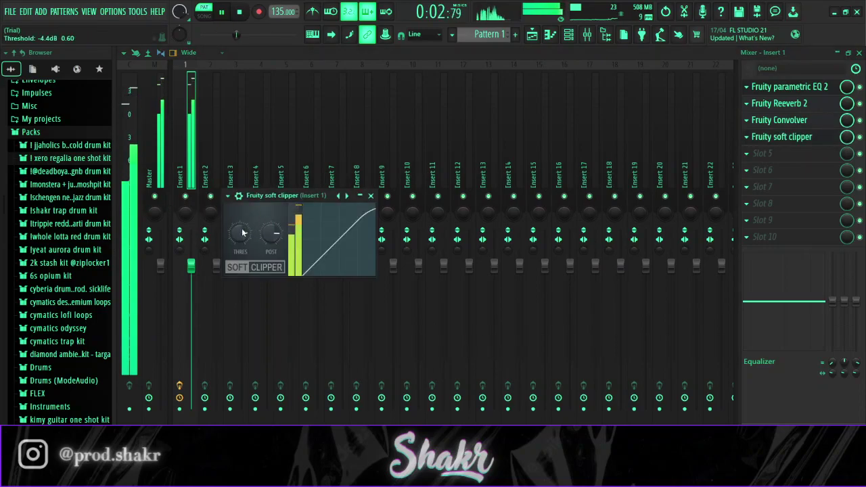
pyautogui.moveTo(272, 235); pyautogui.dragTo(272, 244)
pyautogui.click(371, 195)
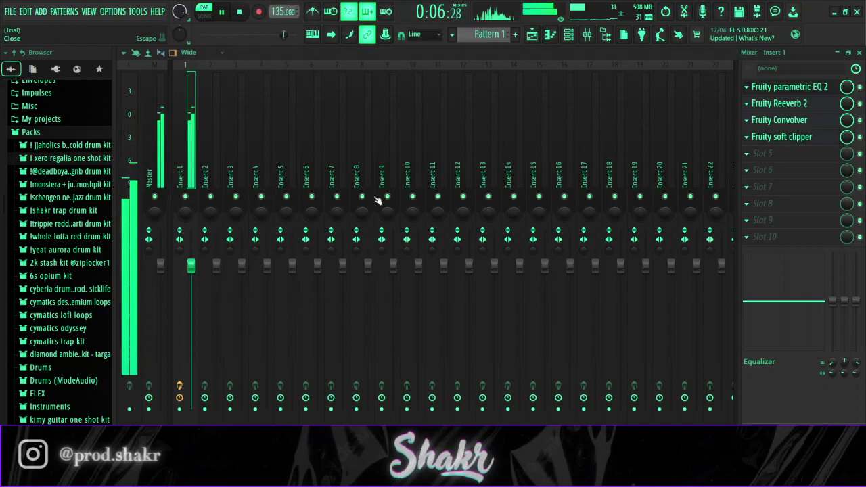
# Lower the Insert 1 Convolver's wet level to about -44.9 dB and pull down the Reeverb 2 dry, early reflection and wet levels
pyautogui.click(785, 120)
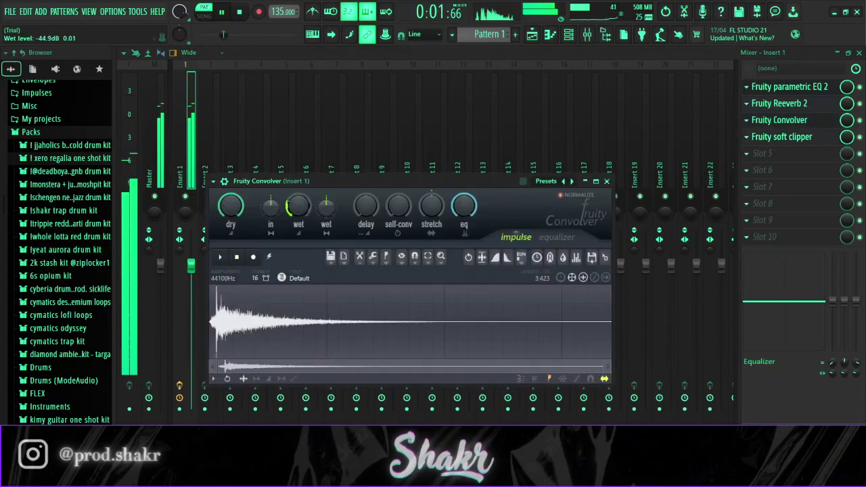
pyautogui.click(777, 108)
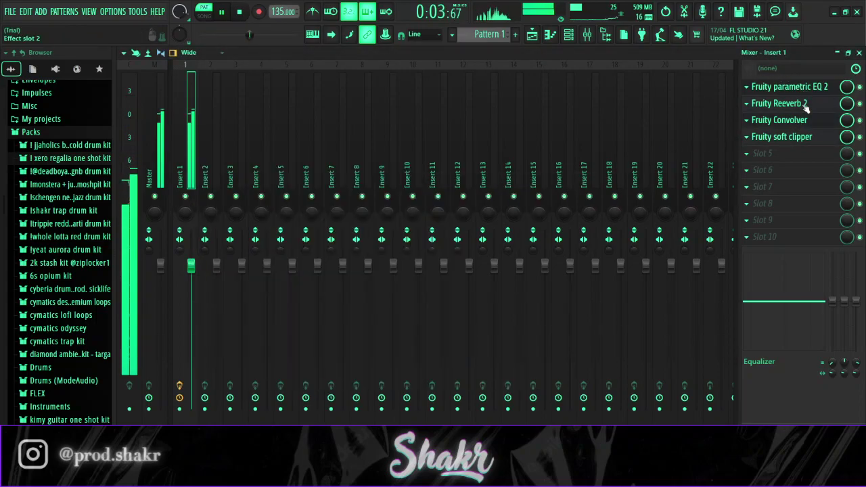
pyautogui.moveTo(464, 193); pyautogui.dragTo(480, 203)
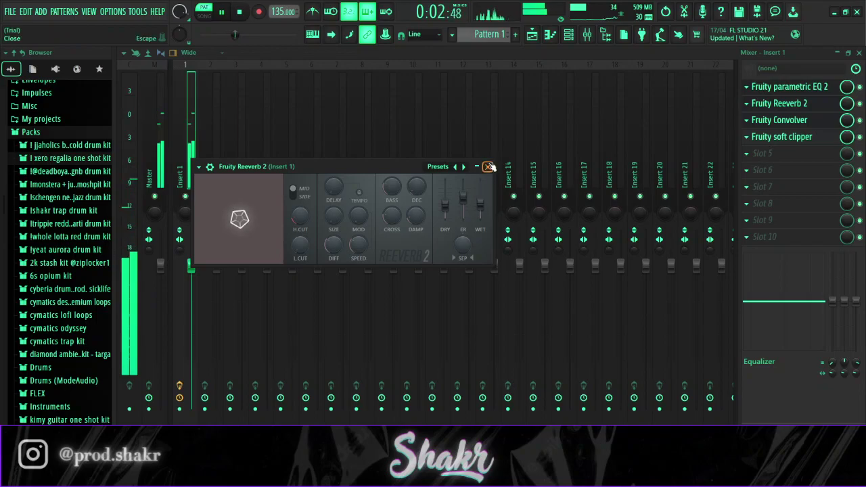
pyautogui.click(488, 167)
# Solo the Purity channel, load Fruity Love Philter in the first effect slot of Insert 2 and audition it
pyautogui.press('F9')
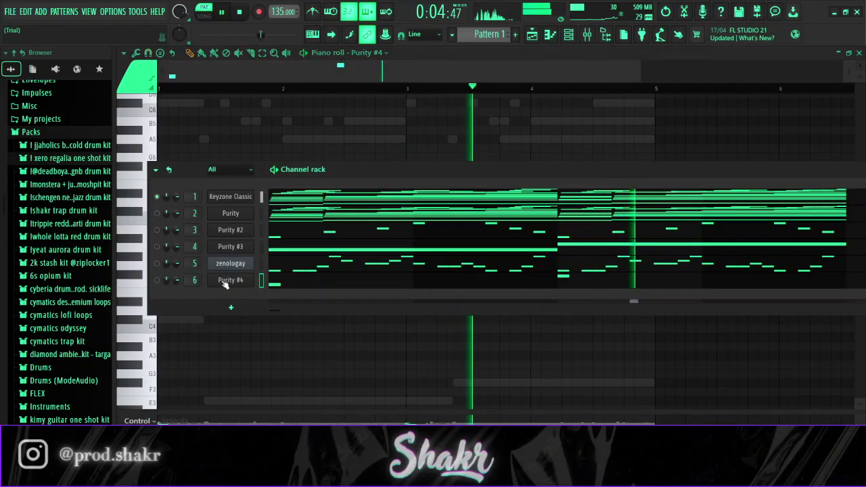
pyautogui.press('F9')
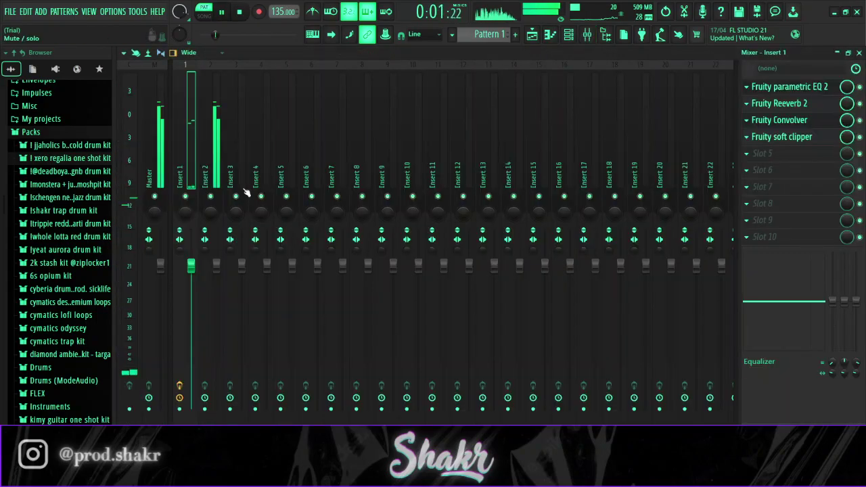
pyautogui.click(208, 159)
pyautogui.press('space')
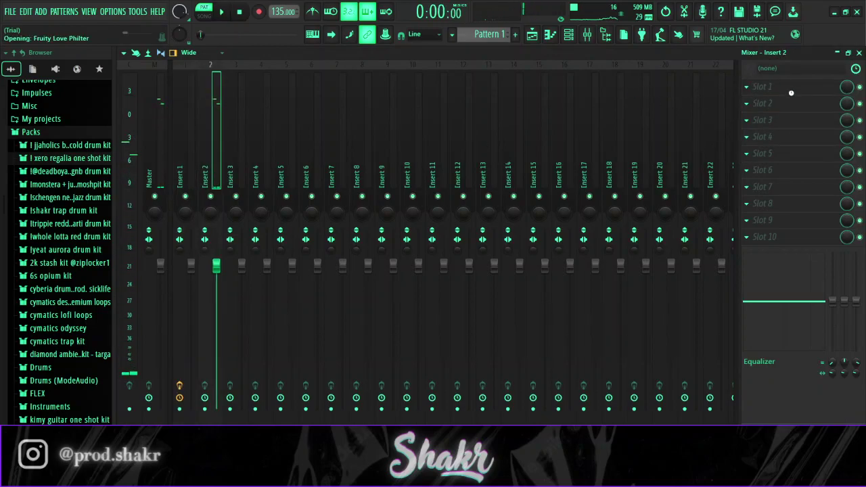
pyautogui.click(846, 89)
pyautogui.press('space')
pyautogui.press('space')
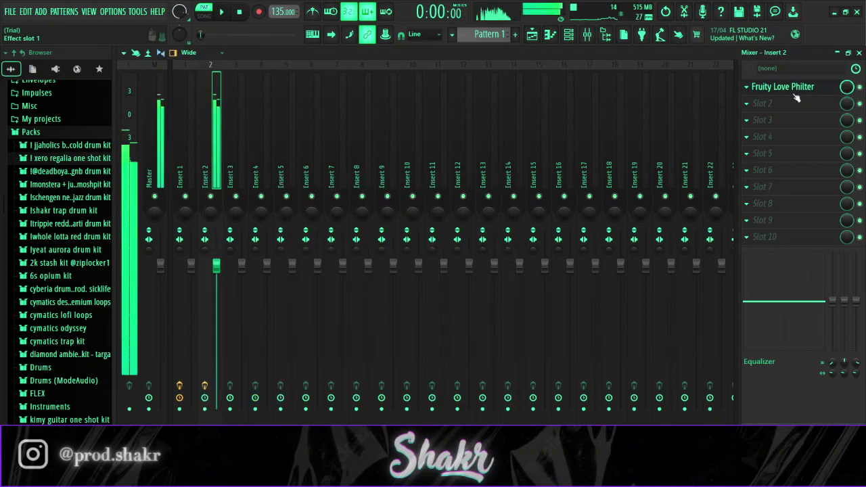
# Load Fruity Parametric EQ 2 in the second effect slot of Insert 2 and play the part briefly
pyautogui.click(746, 104)
pyautogui.click(183, 324)
pyautogui.press('space')
pyautogui.press('space')
# Shape the Insert 2 EQ with a band 1 low cut, a band 4 dip to -5.1 dB at 627 Hz and a wide band 6 dip
pyautogui.moveTo(274, 294); pyautogui.dragTo(300, 359)
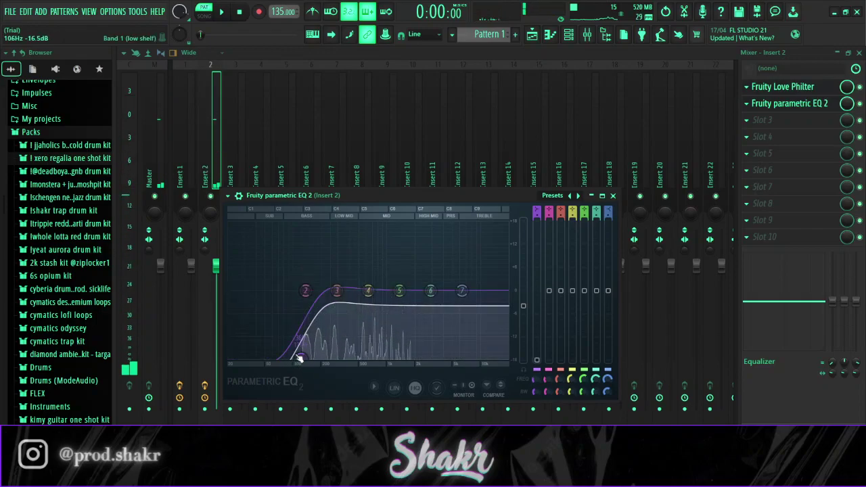
pyautogui.hotkey('ctrl', 'z')
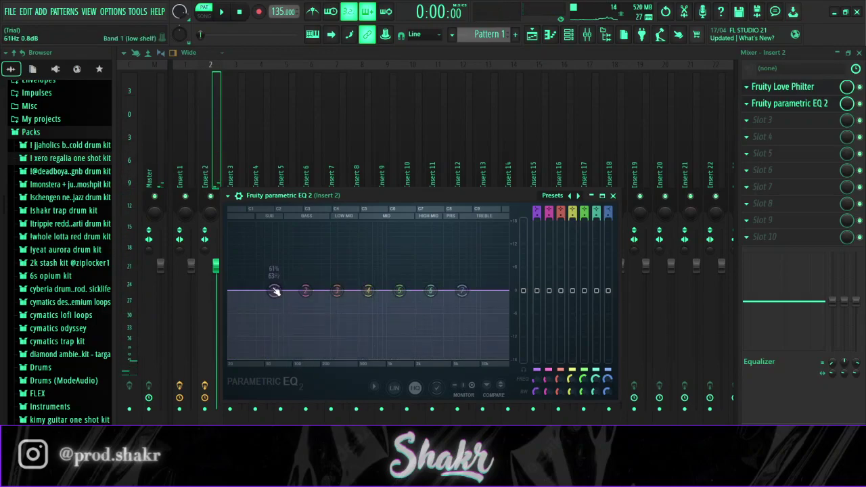
pyautogui.moveTo(275, 290); pyautogui.dragTo(327, 357)
pyautogui.press('space')
pyautogui.moveTo(367, 291); pyautogui.dragTo(369, 312)
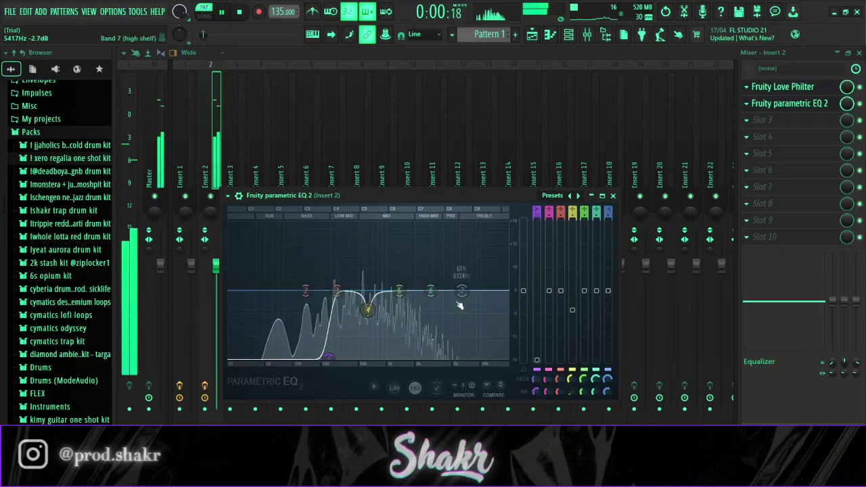
pyautogui.moveTo(430, 291); pyautogui.dragTo(431, 321)
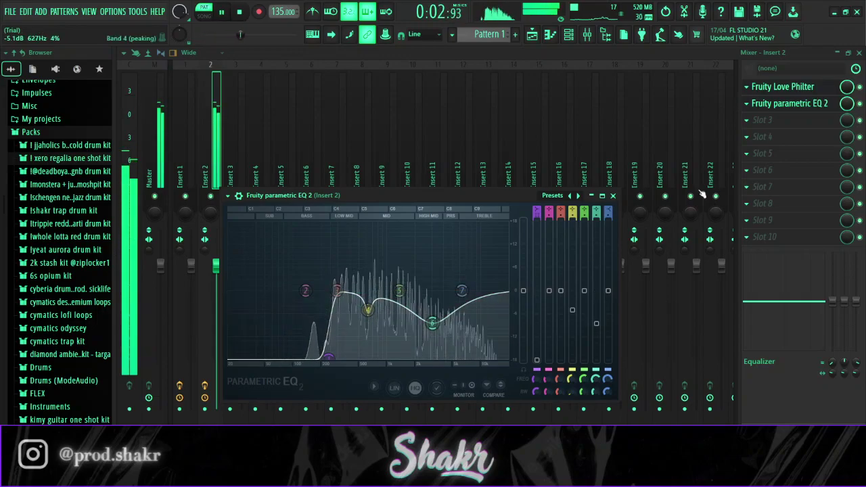
pyautogui.click(788, 104)
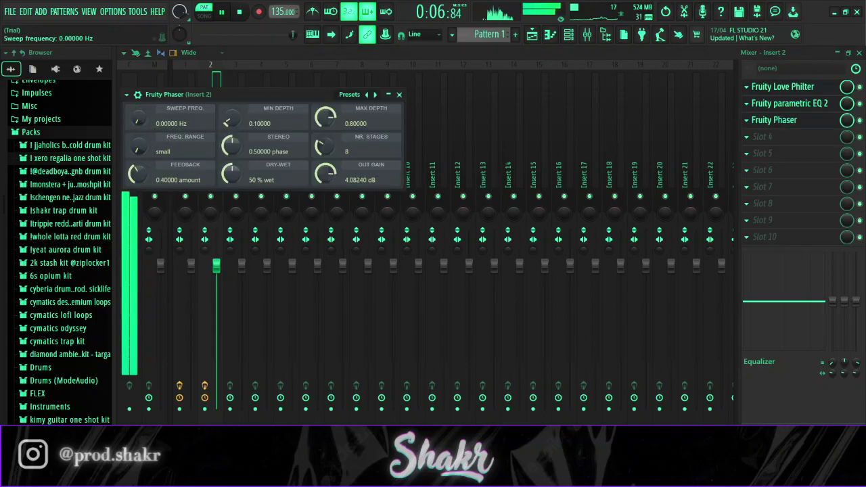
# Set up Fruity Phaser and Fruity Flangus in slots 3 and 4 of Insert 2 with reduced mix levels
pyautogui.click(805, 123)
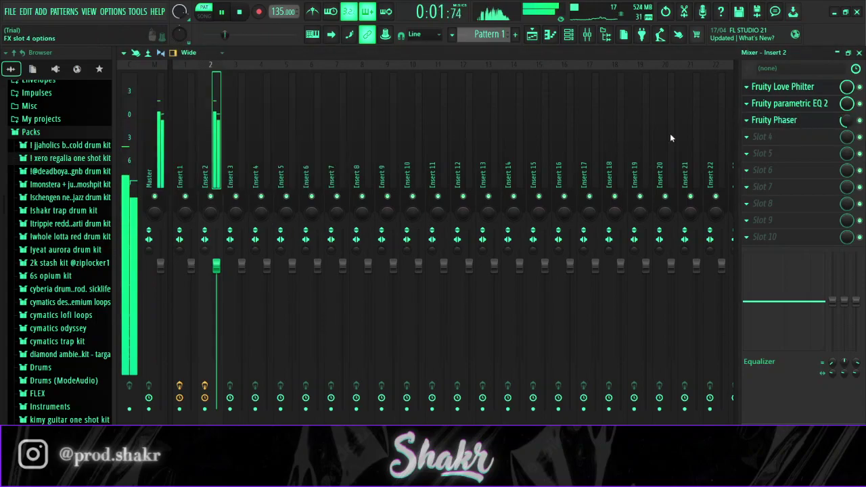
pyautogui.moveTo(844, 140); pyautogui.dragTo(844, 162)
pyautogui.press('space')
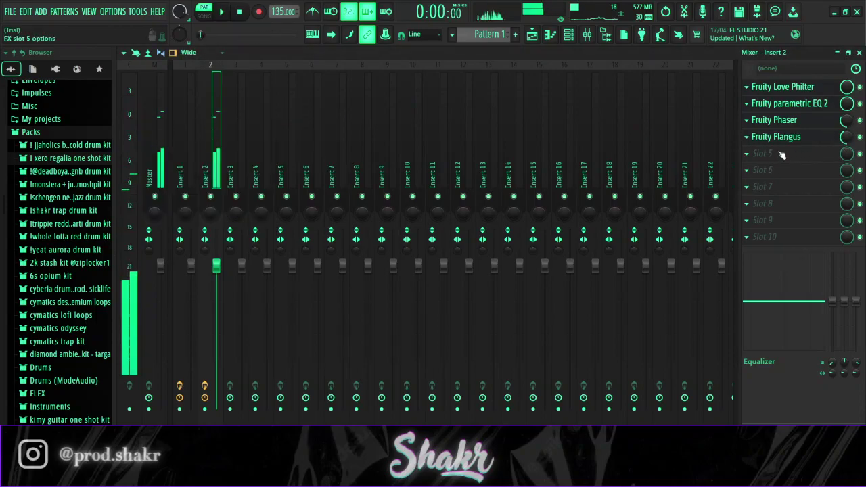
# Load Fruity Chorus in slot 5 of Insert 2 and audition the part through it
pyautogui.click(632, 117)
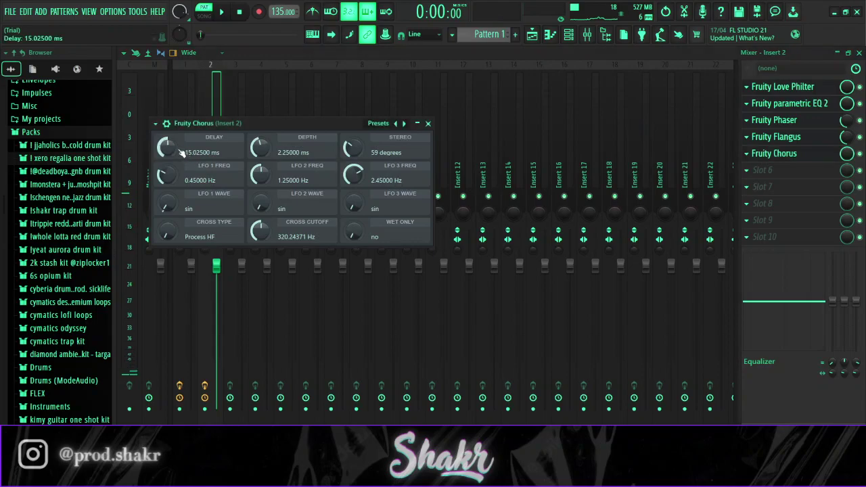
pyautogui.press('space')
pyautogui.click(786, 154)
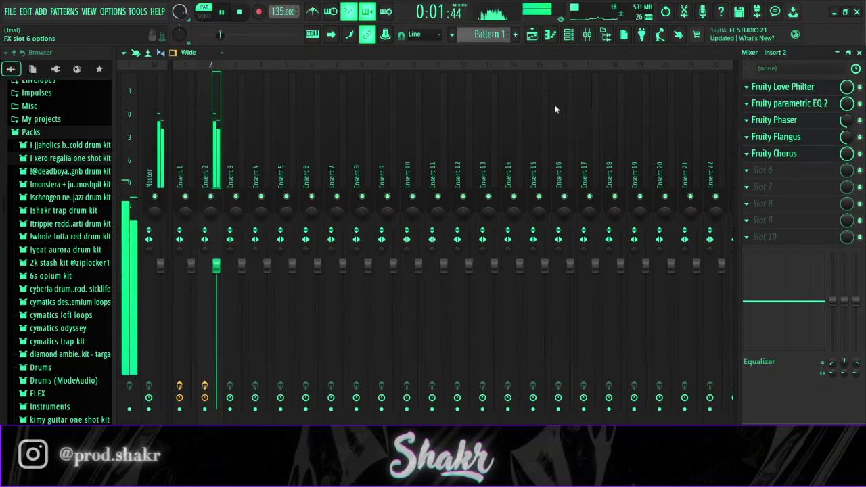
# Load Fruity Reeverb 2 in slot 6 of Insert 2, lower its dry level and adjust its room settings with 0% modulation depth
pyautogui.click(557, 306)
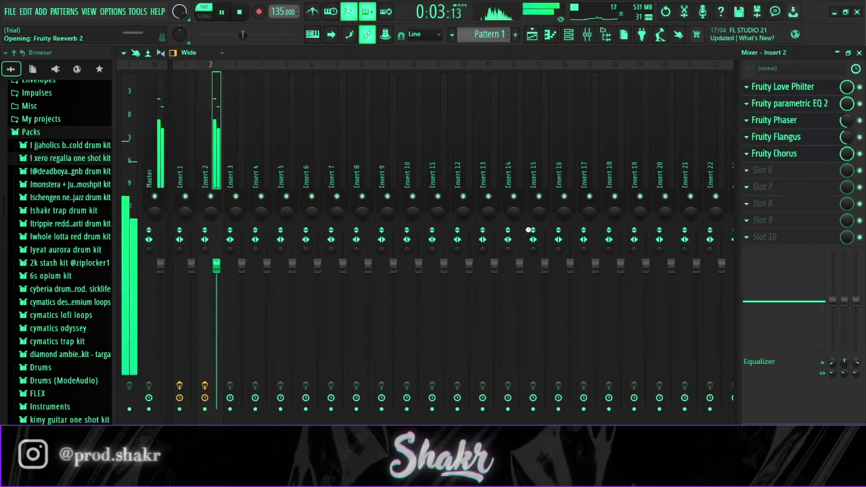
pyautogui.moveTo(416, 158); pyautogui.dragTo(416, 179)
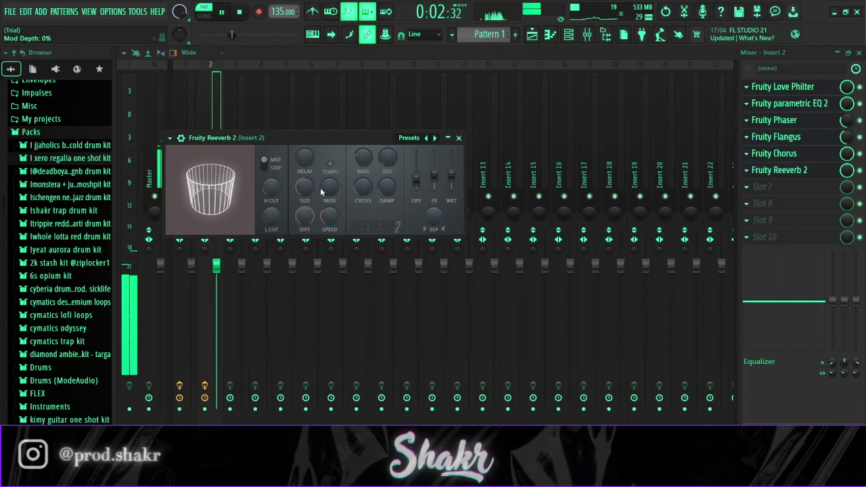
pyautogui.moveTo(312, 189); pyautogui.dragTo(312, 230)
pyautogui.click(459, 138)
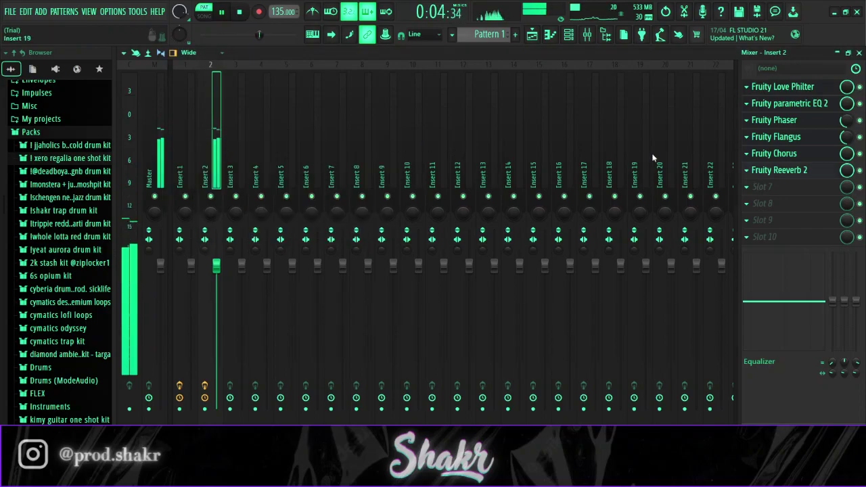
# Load Fruity Filter in slot 7 of Insert 2, restart playback and close the filter's window
pyautogui.press('space')
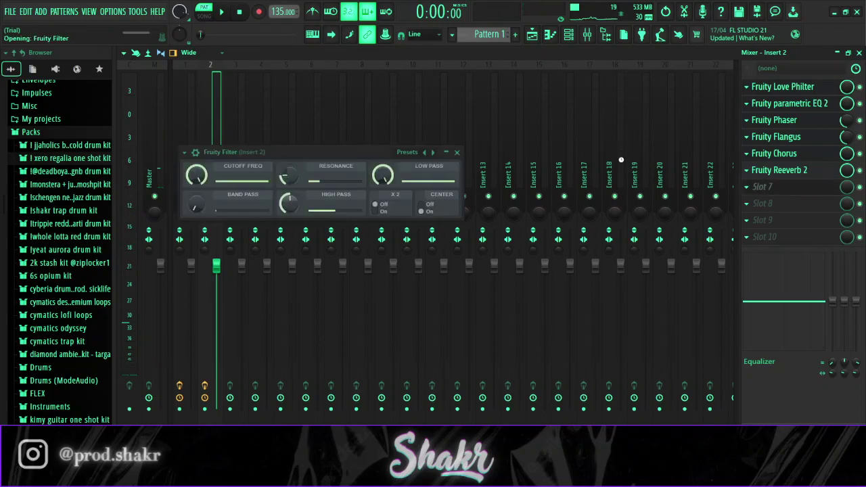
pyautogui.press('space')
pyautogui.press('Escape')
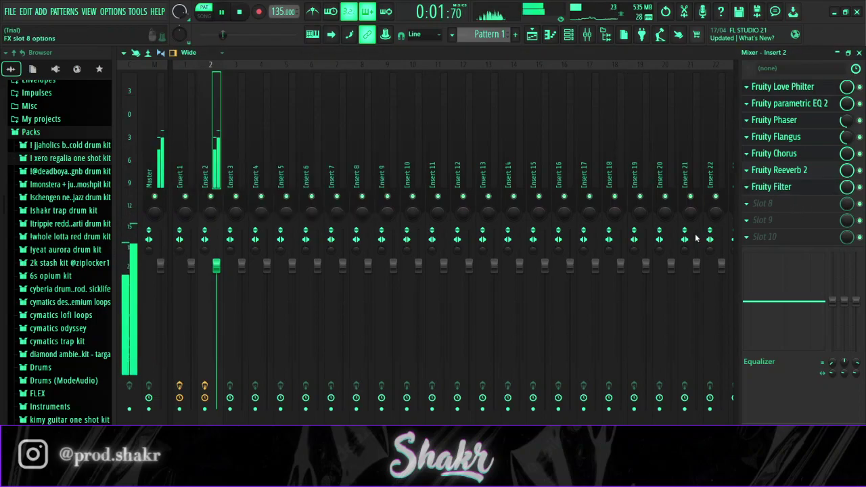
# Add Fruity soft clipper in slot 8 of Insert 2 with a lowered threshold and the post gain at 69%
pyautogui.click(533, 354)
pyautogui.moveTo(208, 204); pyautogui.dragTo(239, 214)
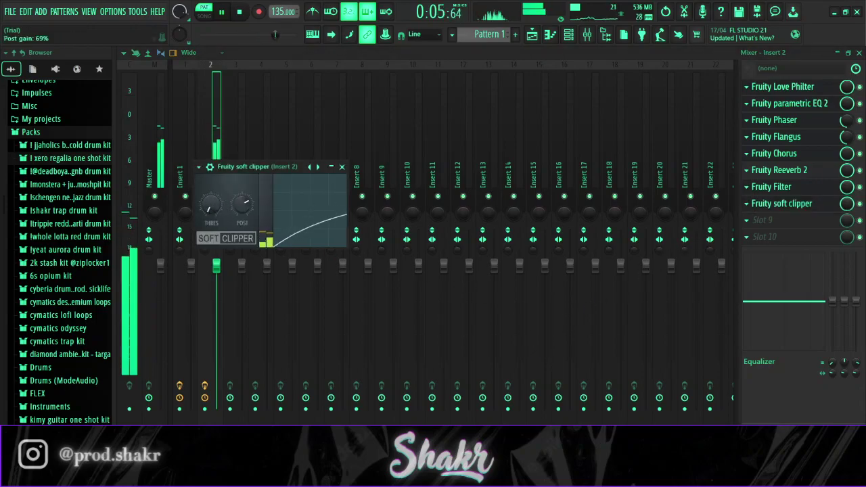
pyautogui.click(342, 167)
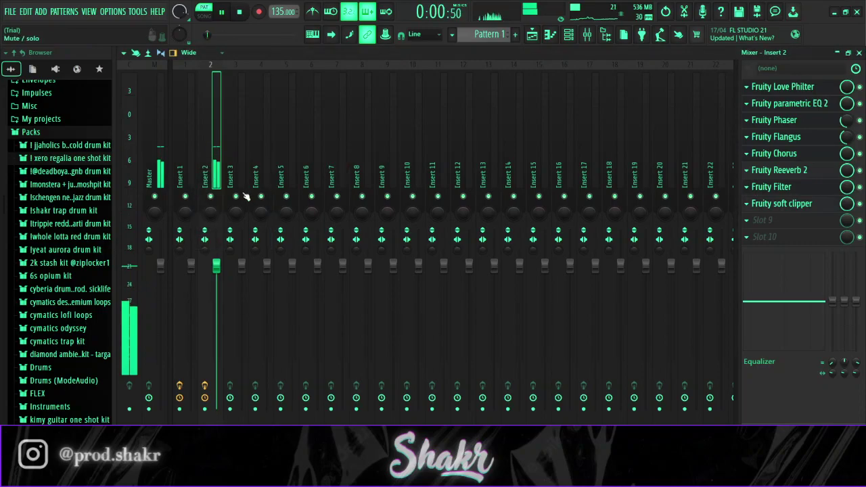
# Solo and select mixer track Insert 3 and play its part
pyautogui.click(241, 196)
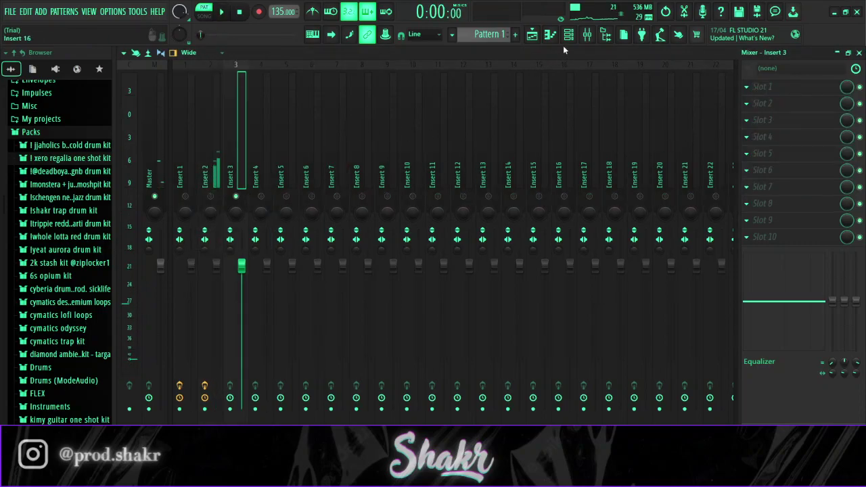
pyautogui.click(568, 35)
pyautogui.press('space')
pyautogui.click(240, 154)
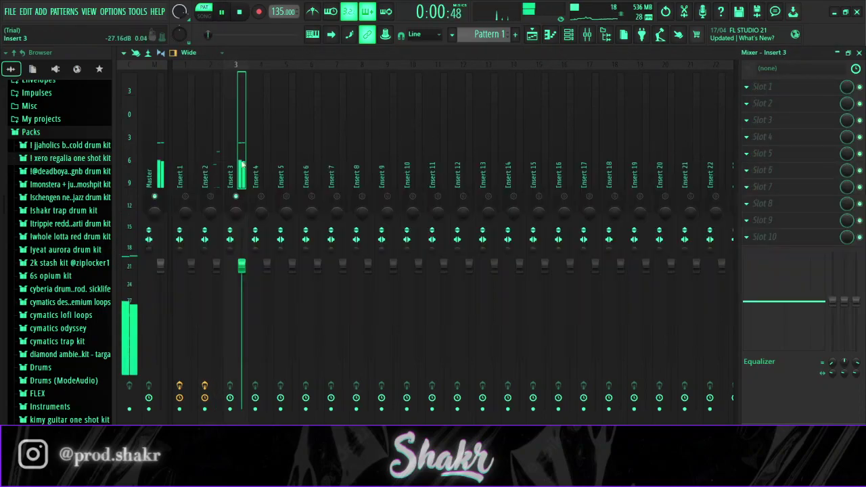
# Load Fruity Parametric EQ 2 on Insert 3 with a band 1 low cut, a slight band 7 boost and a narrow band 5 dip to -7.4 dB
pyautogui.click(742, 92)
pyautogui.click(606, 97)
pyautogui.moveTo(173, 190); pyautogui.dragTo(256, 257)
pyautogui.moveTo(362, 190); pyautogui.dragTo(370, 185)
pyautogui.moveTo(298, 190); pyautogui.dragTo(295, 221)
pyautogui.scroll(-8, 299, 206)
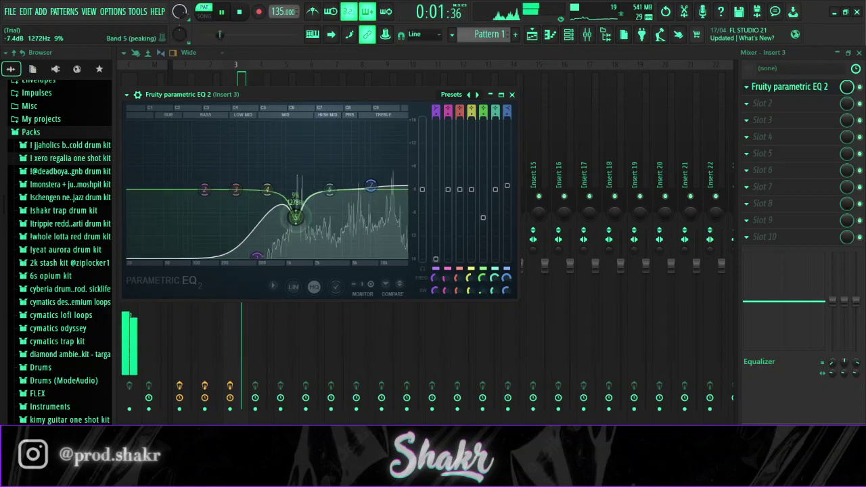
# Load Fruity Delay Bank in the second effect slot of Insert 3 and set its mix level to 33%
pyautogui.click(771, 106)
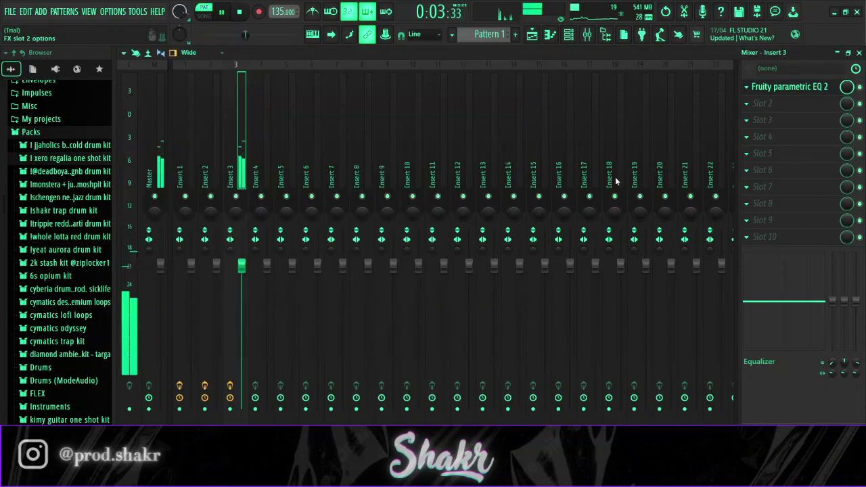
pyautogui.click(523, 298)
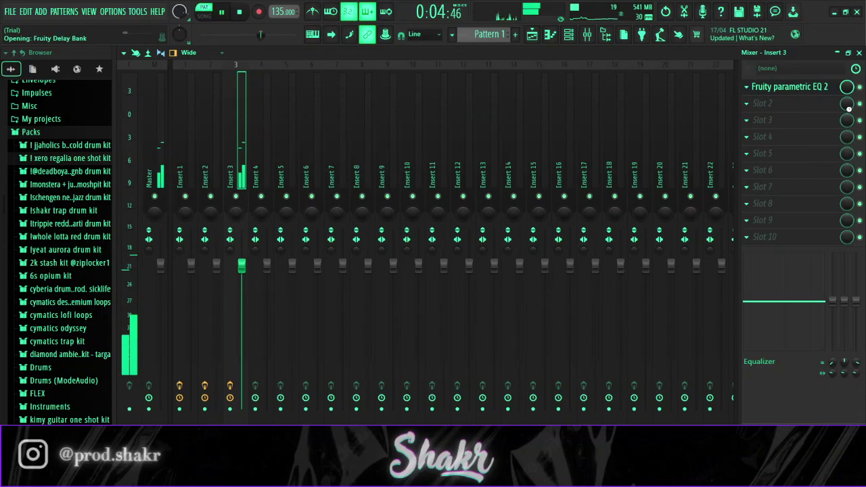
pyautogui.moveTo(849, 107); pyautogui.dragTo(849, 149)
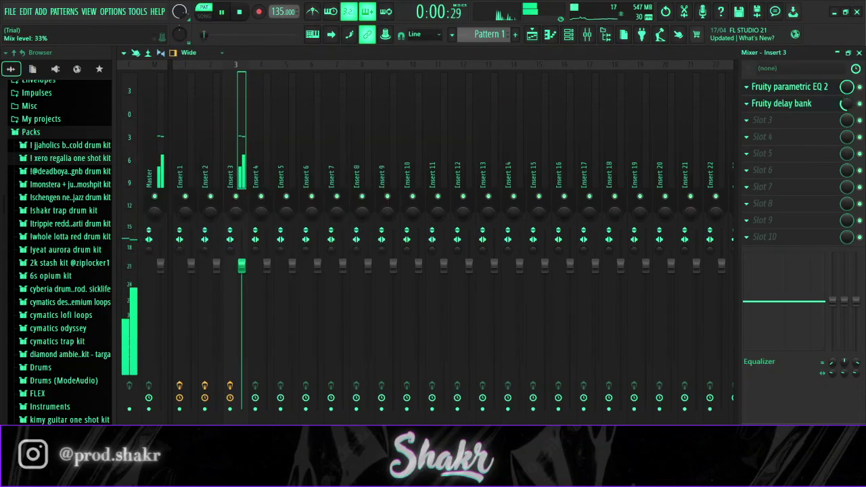
# Load Fruity Flanger in the third effect slot of Insert 3 and lower its mix level
pyautogui.click(746, 120)
pyautogui.click(642, 130)
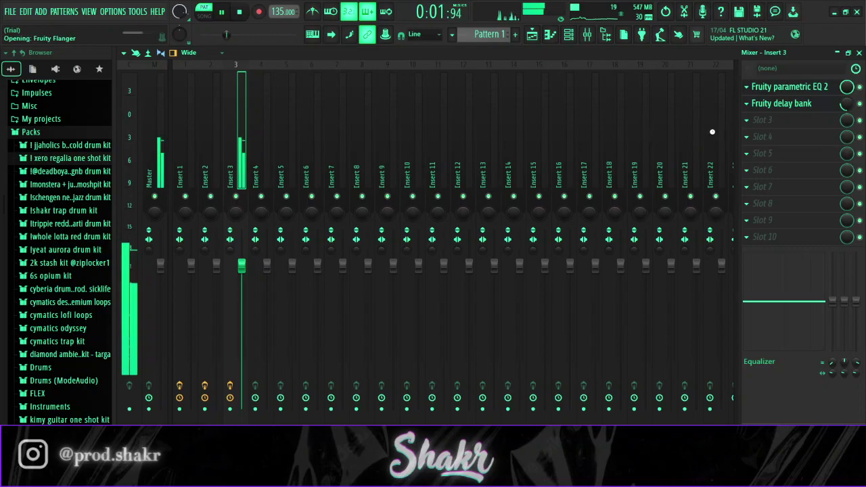
pyautogui.moveTo(848, 122); pyautogui.dragTo(849, 152)
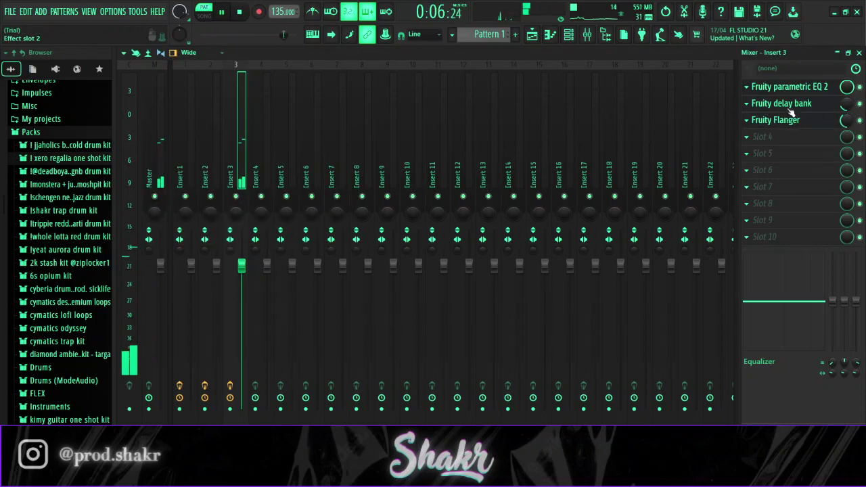
# Solo the Purity #3 channel, select mixer track Insert 4 and play its part
pyautogui.click(569, 35)
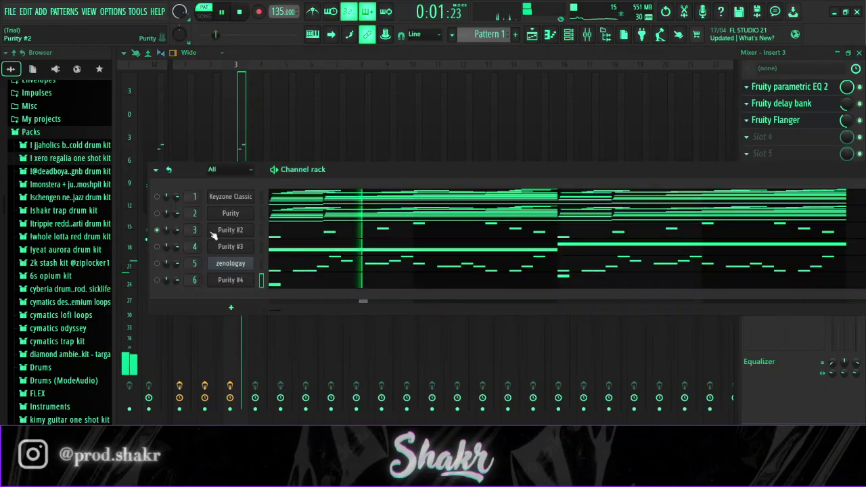
pyautogui.click(268, 135)
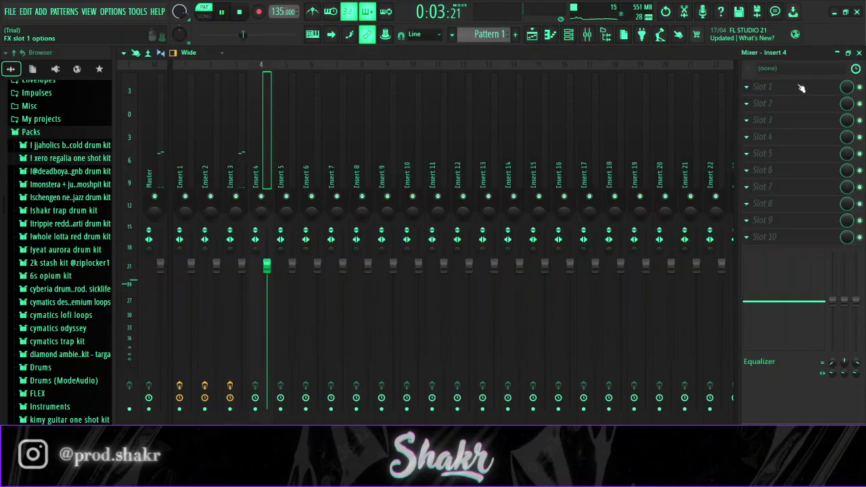
pyautogui.press('space')
# Load Fruity Parametric EQ 2 on Insert 4 with a narrow band 5 cut of -9.1 dB at about 1326 Hz
pyautogui.click(457, 155)
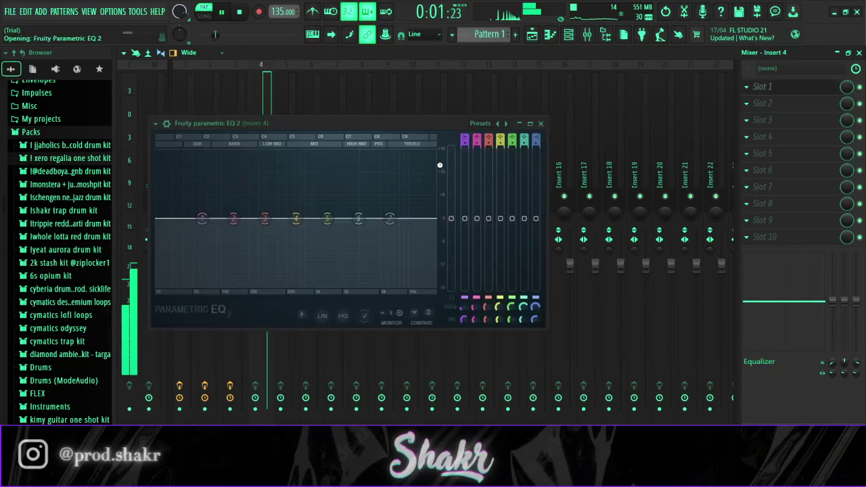
pyautogui.moveTo(331, 225); pyautogui.dragTo(326, 253)
pyautogui.scroll(-5, 324, 247)
pyautogui.press('space')
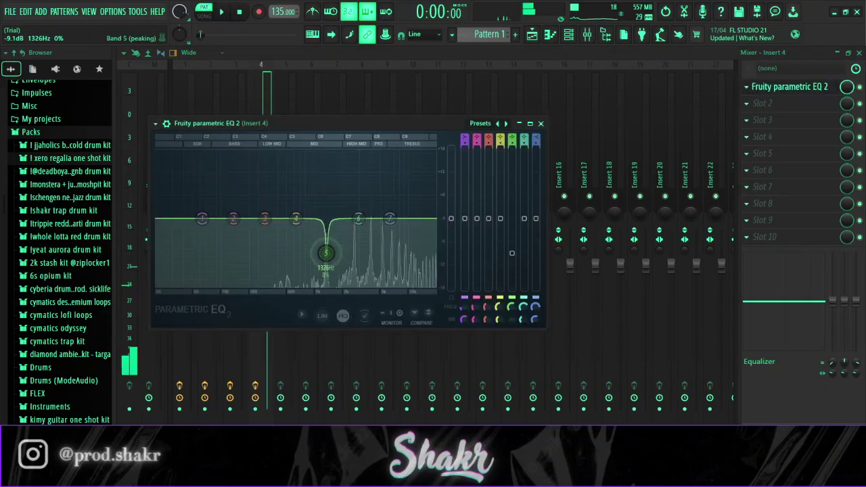
pyautogui.click(541, 123)
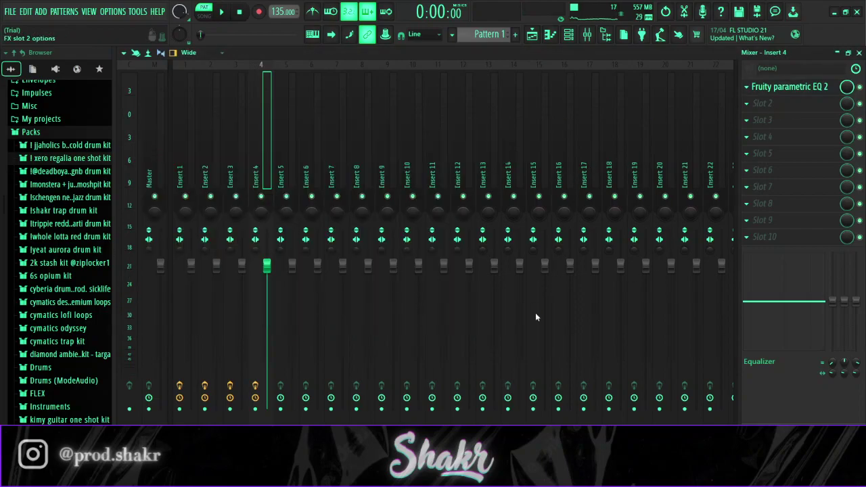
# Add Fruity Reeverb 2 in the second slot of Insert 4 with the wet level at 61%, and play it briefly
pyautogui.moveTo(304, 188); pyautogui.dragTo(305, 211)
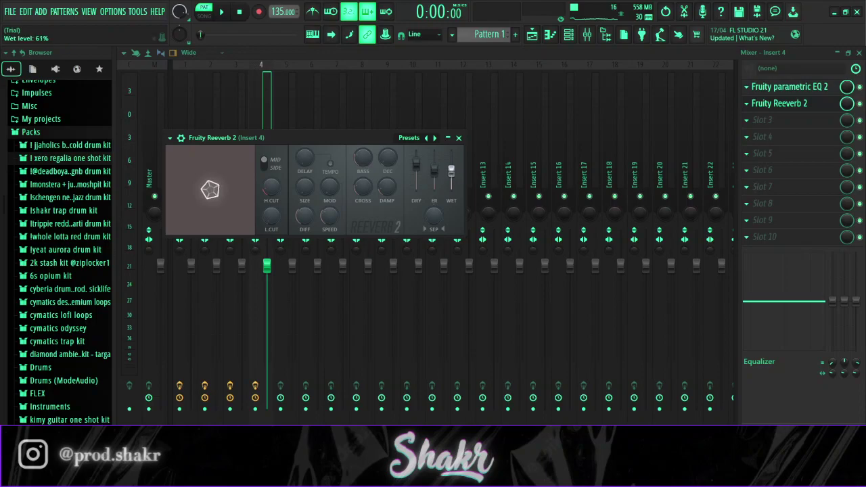
pyautogui.click(460, 137)
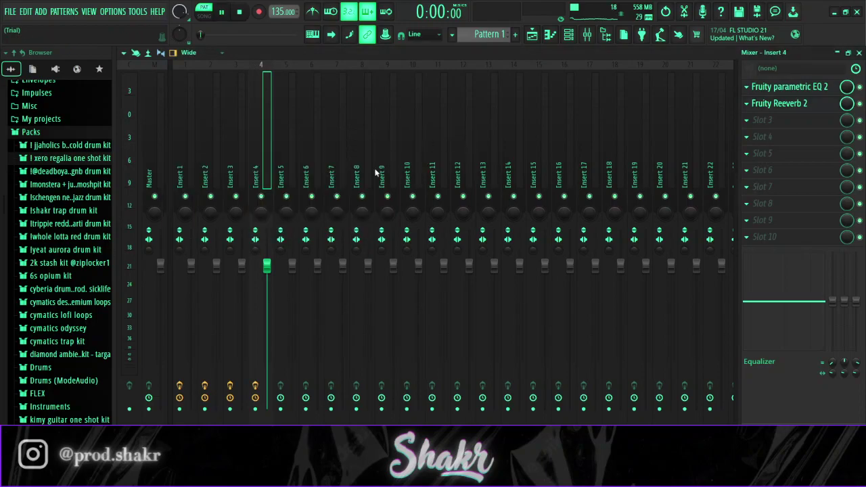
pyautogui.press('space')
pyautogui.press('space')
# Select mixer track Insert 5 and play the soloed zenologay channel
pyautogui.click(289, 196)
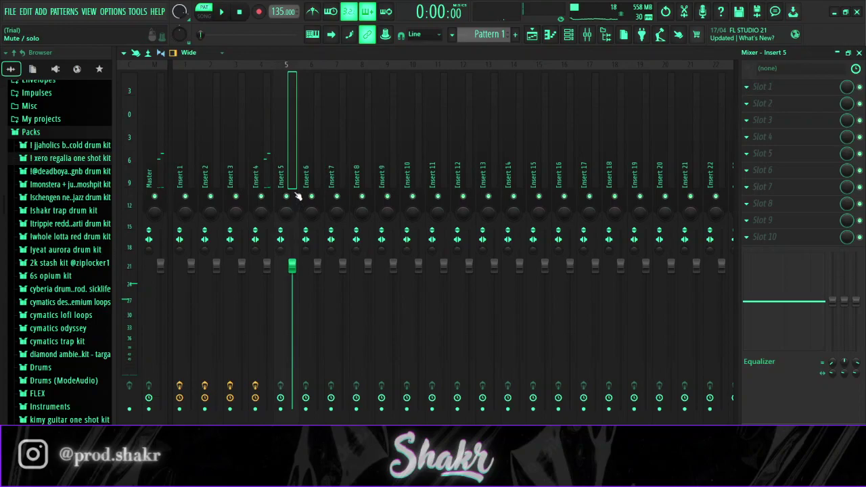
pyautogui.click(568, 37)
pyautogui.click(293, 115)
pyautogui.press('space')
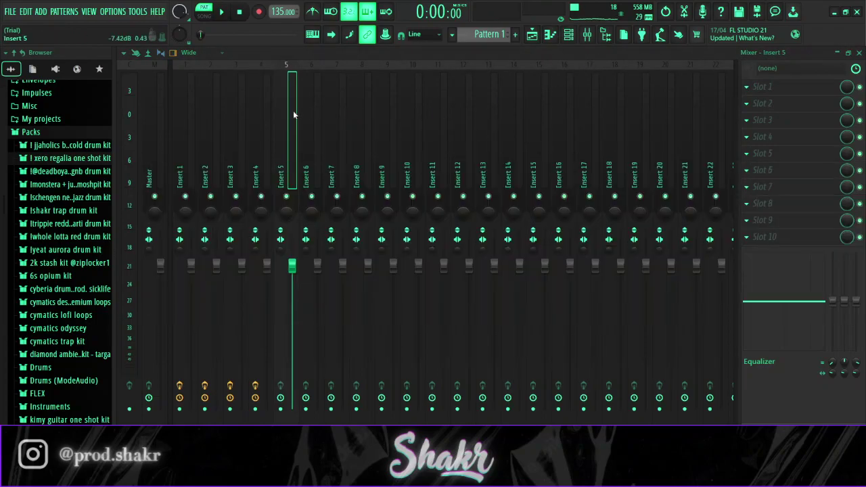
# Load Fruity Parametric EQ 2 on Insert 5, shape band 1 as a low cut and play the part
pyautogui.click(627, 100)
pyautogui.press('space')
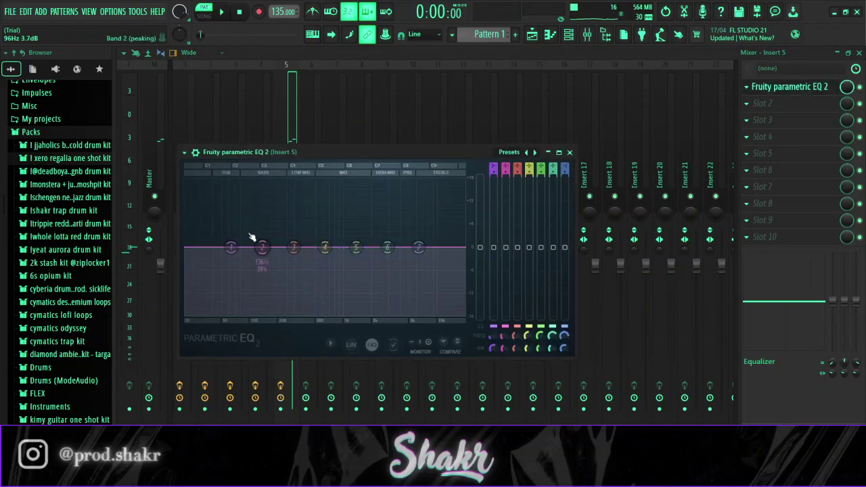
pyautogui.moveTo(231, 248); pyautogui.dragTo(313, 331)
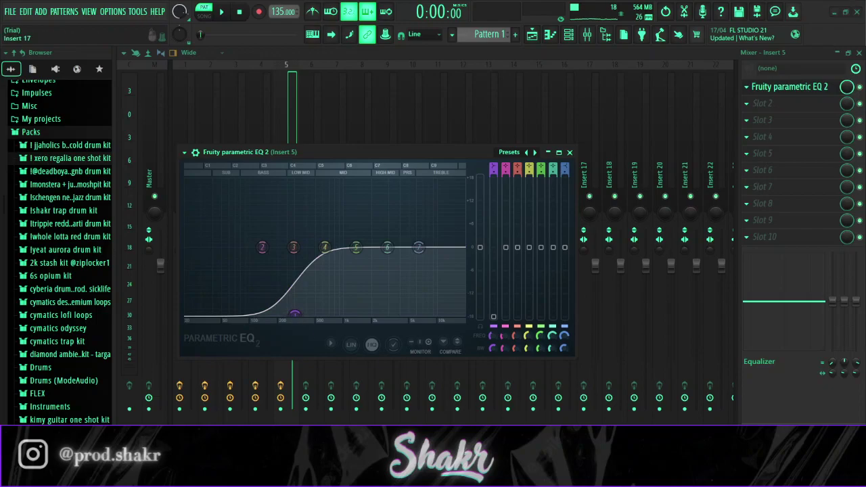
pyautogui.press('space')
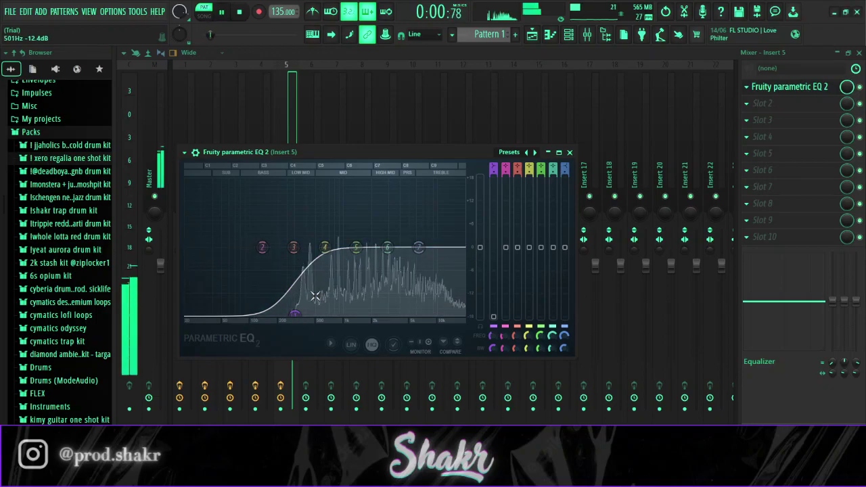
# Refine the Insert 5 EQ with a lower band 1 cut, raised bands 2 and 7, and bands 3 and 6 dipped, band 6 to -1.5 dB
pyautogui.moveTo(304, 313); pyautogui.dragTo(270, 313)
pyautogui.moveTo(262, 248); pyautogui.dragTo(247, 210)
pyautogui.moveTo(293, 248); pyautogui.dragTo(286, 272)
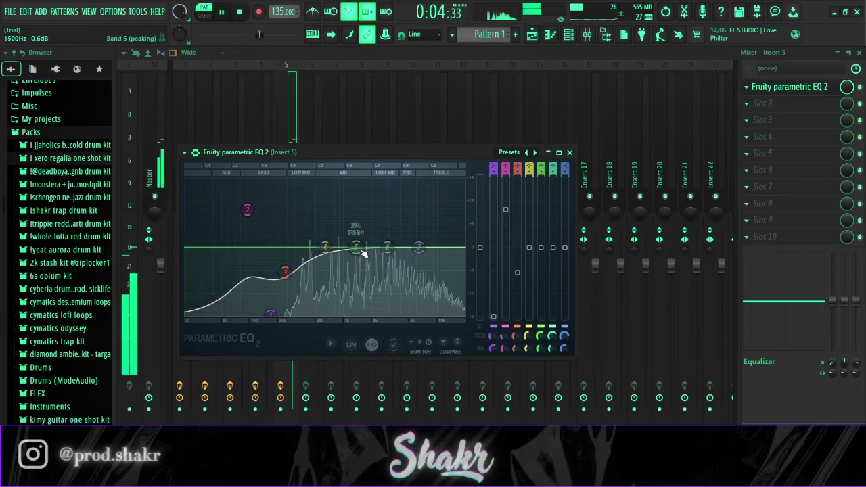
pyautogui.moveTo(419, 248); pyautogui.dragTo(448, 236)
pyautogui.moveTo(388, 250); pyautogui.dragTo(404, 254)
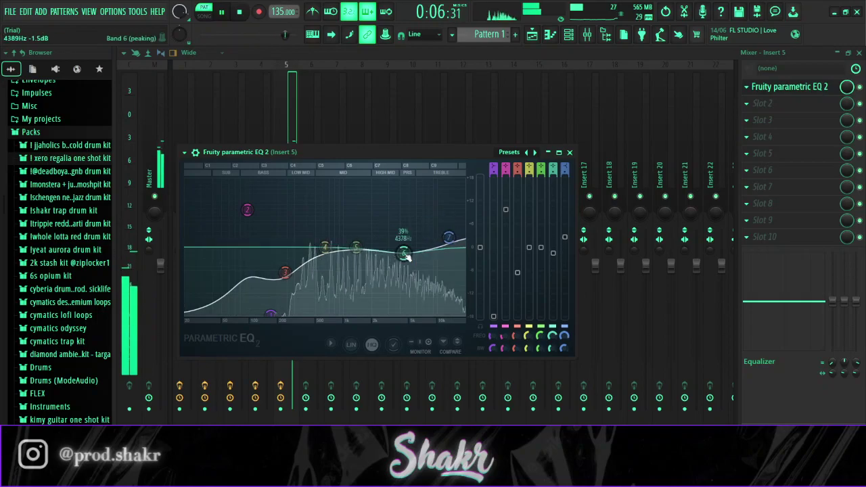
pyautogui.click(783, 88)
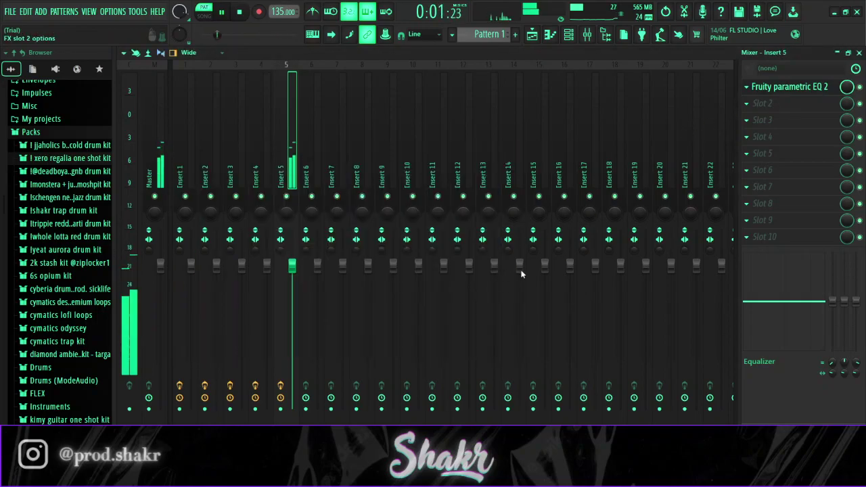
# Load Fruity Convolver and Fruity Delay Bank in slots 2 and 3 of Insert 5 with reduced mix levels
pyautogui.click(594, 166)
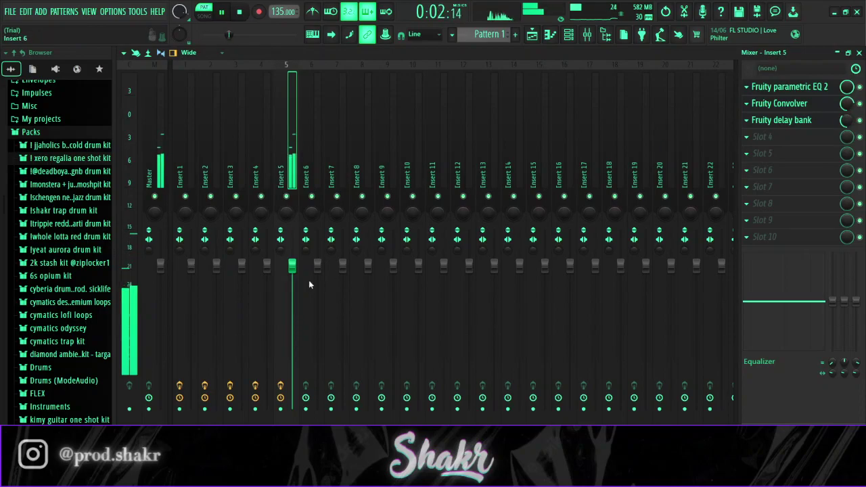
# Solo the Purity #4 channel, select mixer track Insert 6 and play its part
pyautogui.click(564, 40)
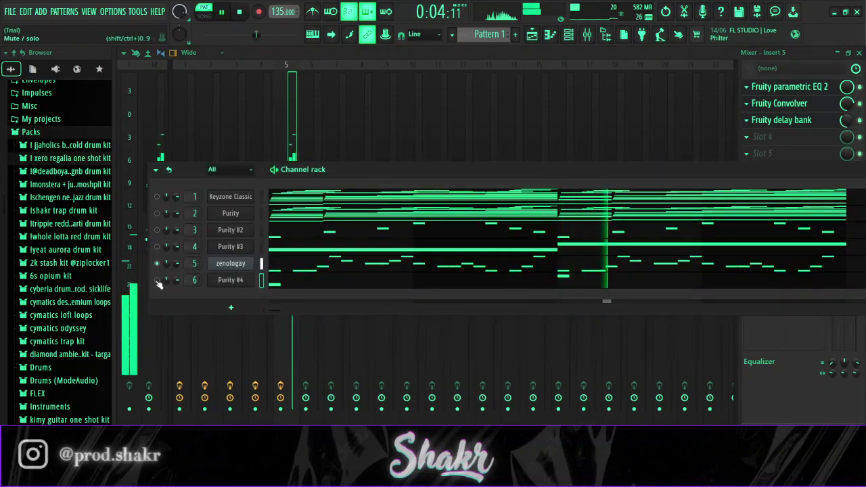
pyautogui.click(311, 133)
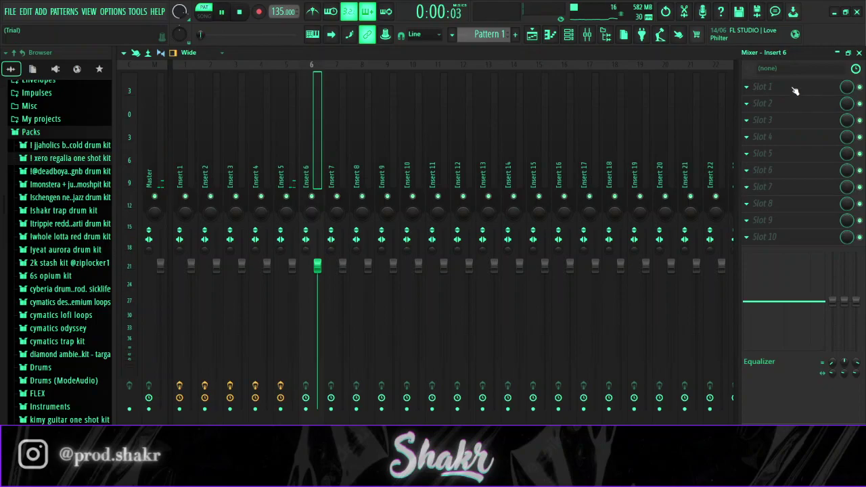
# Load Fruity Parametric EQ 2 on Insert 6 with a steep band 1 low cut, bands 4 and 5 lowered, band 7 slightly raised and band 6 at -5.5 dB
pyautogui.click(575, 110)
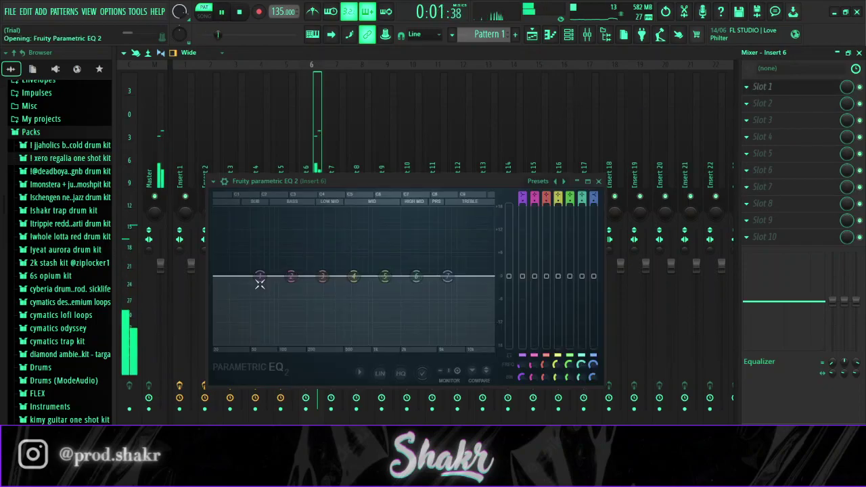
pyautogui.moveTo(258, 278); pyautogui.dragTo(353, 348)
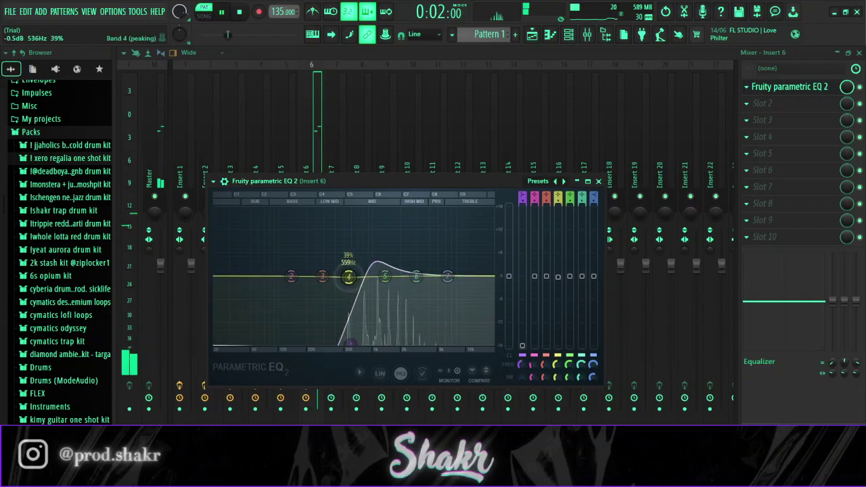
pyautogui.moveTo(352, 276); pyautogui.dragTo(311, 314)
pyautogui.moveTo(449, 276); pyautogui.dragTo(477, 272)
pyautogui.moveTo(415, 276); pyautogui.dragTo(386, 288)
pyautogui.moveTo(429, 290); pyautogui.dragTo(431, 296)
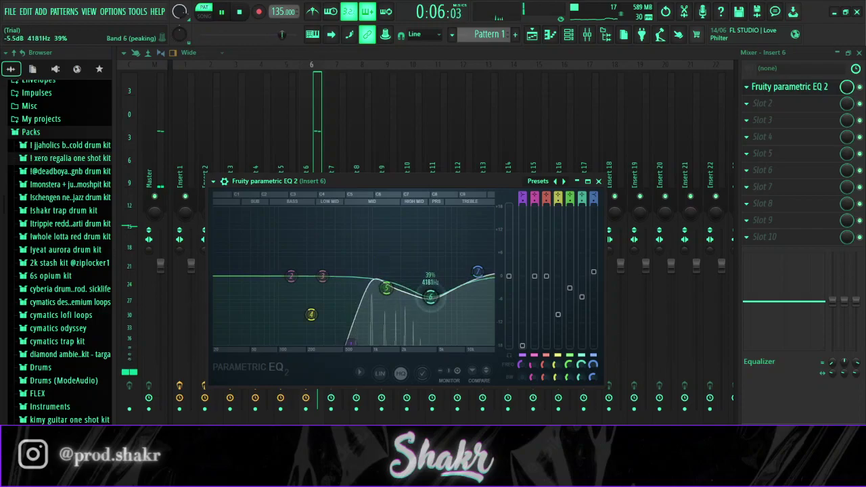
pyautogui.click(789, 89)
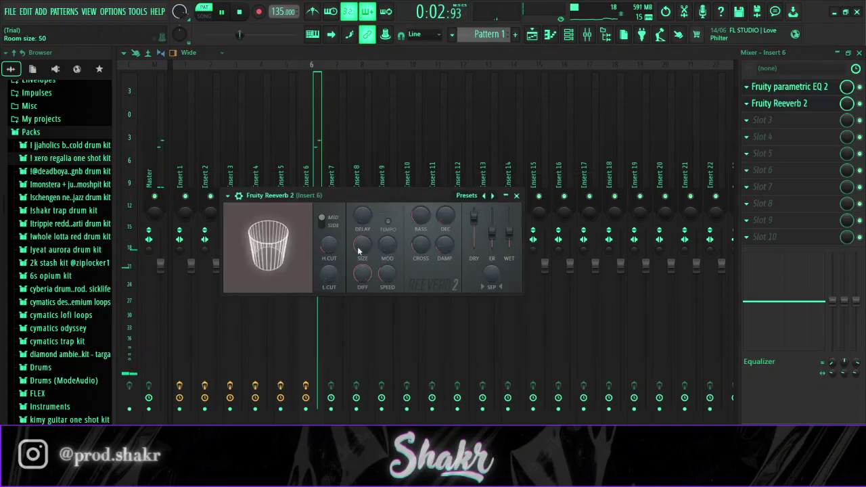
# Set up Fruity Reeverb 2 in the second slot of Insert 6 with diffusion 30 and the dry level at 84%
pyautogui.moveTo(362, 271); pyautogui.dragTo(362, 275)
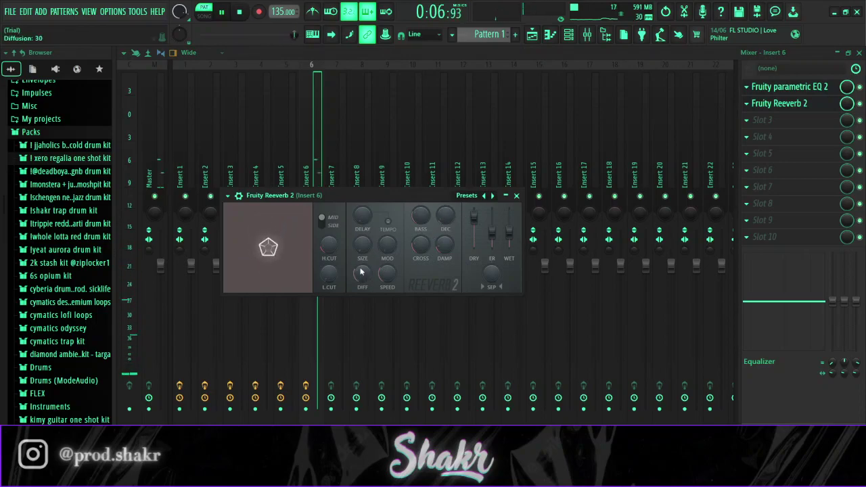
pyautogui.moveTo(444, 245); pyautogui.dragTo(444, 255)
pyautogui.moveTo(492, 229); pyautogui.dragTo(492, 222)
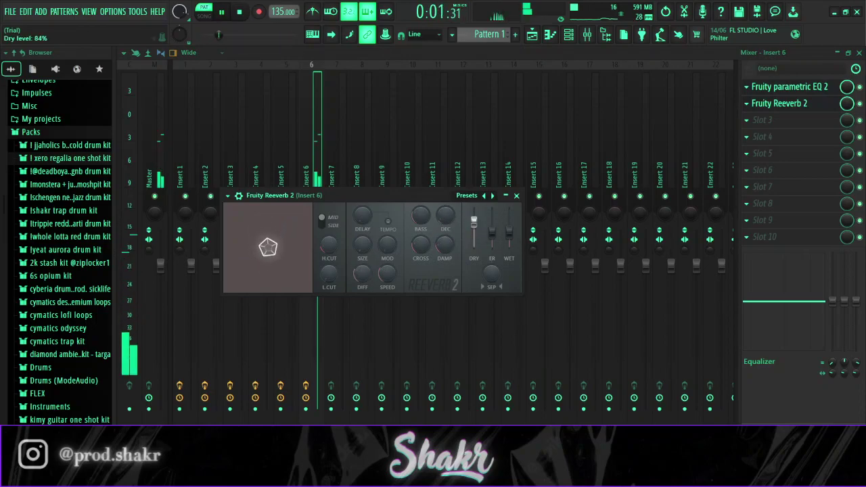
pyautogui.click(516, 196)
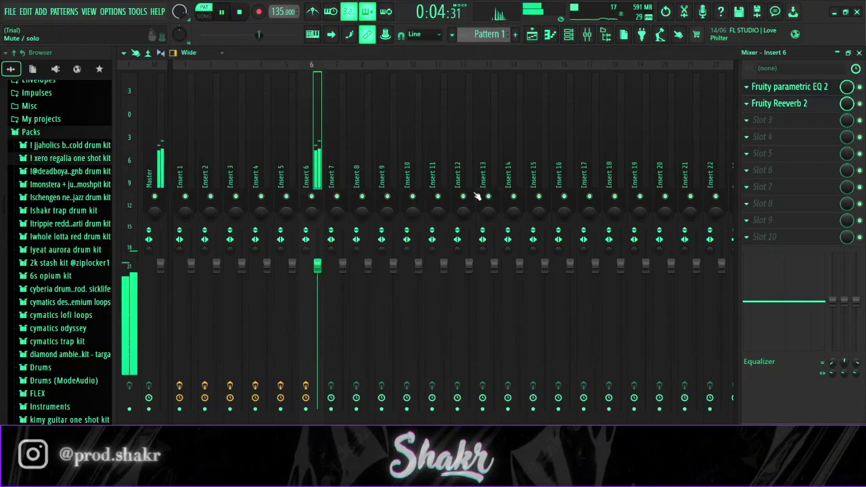
# Stop playback and open the channel rack at the soloed Purity #4 channel
pyautogui.click(568, 35)
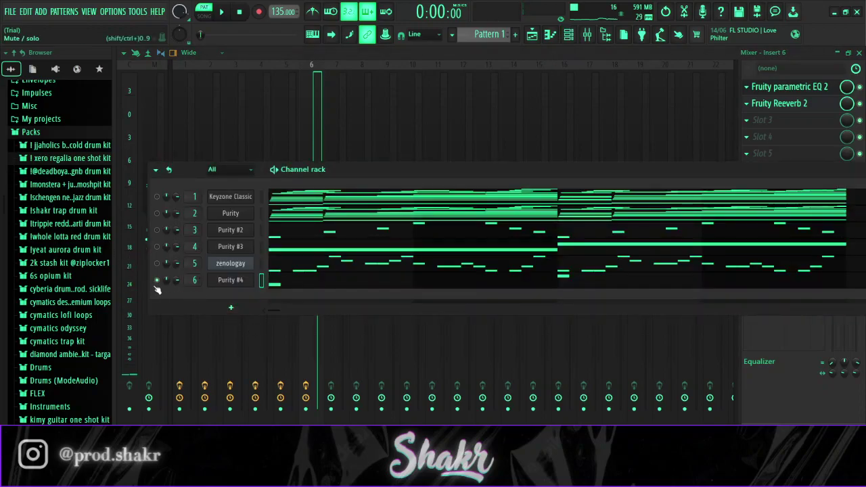
# Check the Purity #4 notes in the piano roll and return to the playlist
pyautogui.click(550, 35)
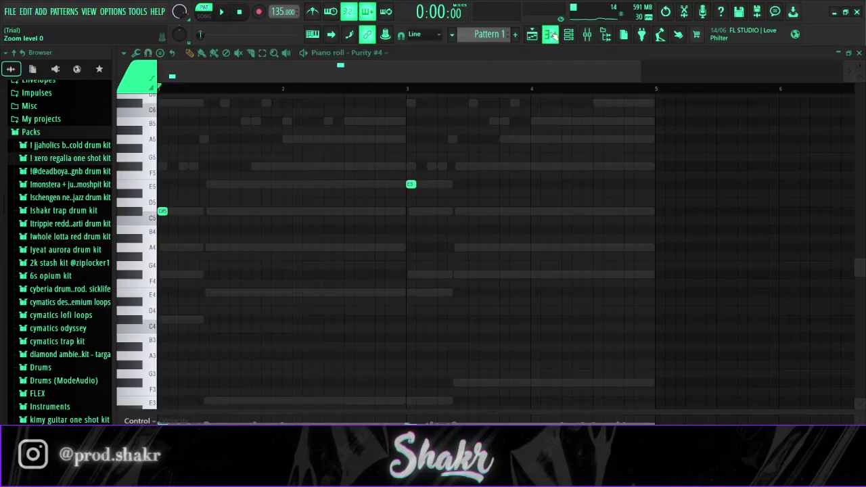
pyautogui.click(859, 52)
pyautogui.click(859, 53)
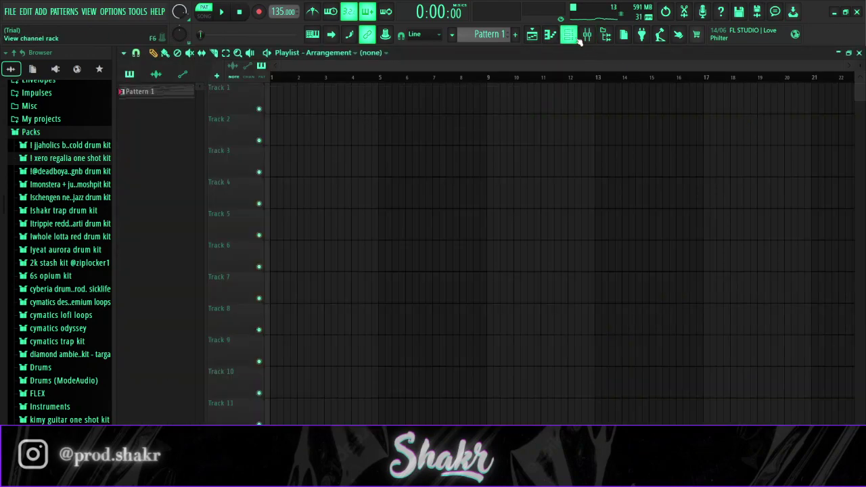
# Split Pattern 1 by channel, moving the notes of Purity, Purity #2, Purity #3, zenologay and Purity #4 into their own patterns 2 to 6
pyautogui.click(576, 38)
pyautogui.hotkey('ctrl', 'x')
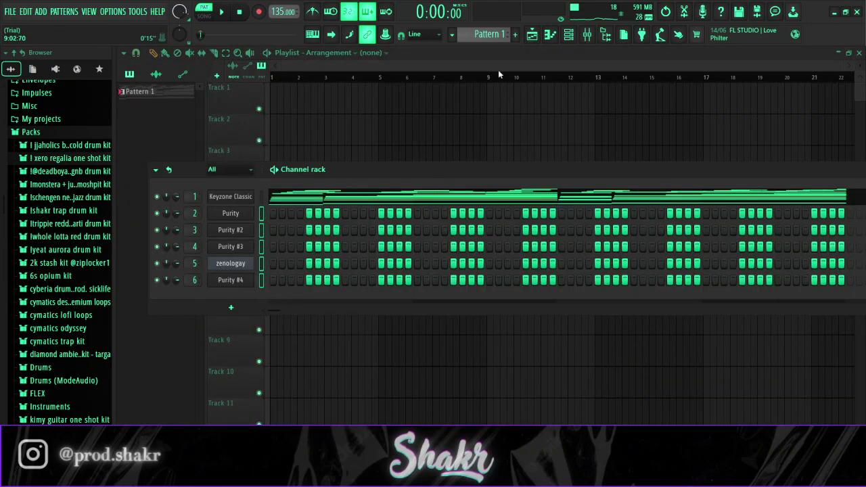
pyautogui.hotkey('ctrl', 'v')
pyautogui.moveTo(488, 35); pyautogui.dragTo(489, 28)
pyautogui.hotkey('ctrl', 'x')
pyautogui.hotkey('ctrl', 'v')
pyautogui.hotkey('ctrl', 'v')
pyautogui.hotkey('ctrl', 'v')
pyautogui.click(262, 280)
pyautogui.hotkey('ctrl', 'x')
pyautogui.hotkey('ctrl', 'v')
pyautogui.press('F6')
# Place patterns 1 to 6 on tracks 1 to 6 from bar 1 and duplicate them up to bar 17
pyautogui.keyDown('shift'); pyautogui.click(170, 98); pyautogui.keyUp('shift')
pyautogui.moveTo(164, 95); pyautogui.dragTo(420, 96)
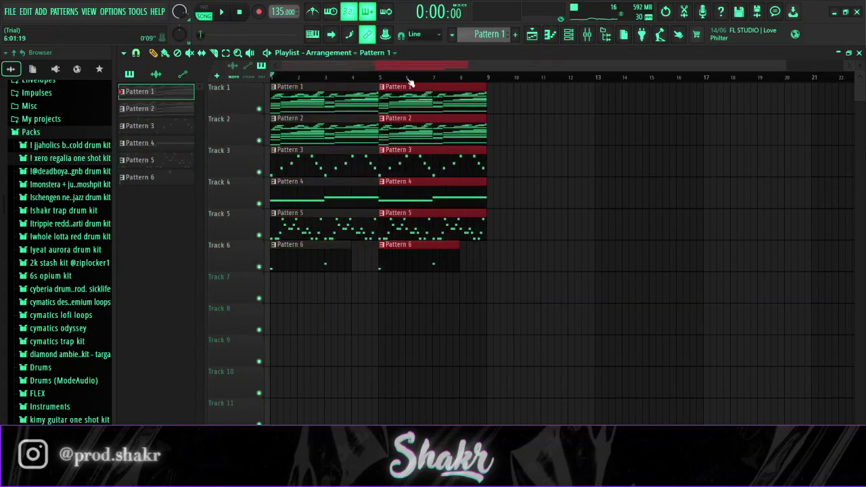
pyautogui.scroll(-1, 410, 83)
pyautogui.moveTo(460, 272); pyautogui.dragTo(497, 90)
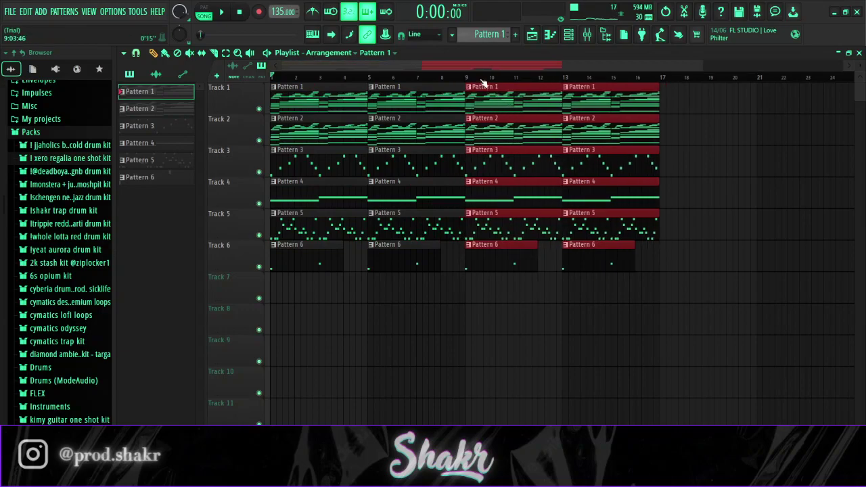
pyautogui.scroll(-1, 483, 81)
pyautogui.keyDown('ctrl'); pyautogui.click(618, 289); pyautogui.keyUp('ctrl')
# Remove all Pattern 4 clips from track 4 and place two Pattern 4 clips at bars 17 and 21 instead
pyautogui.rightClick(308, 192)
pyautogui.rightClick(364, 197)
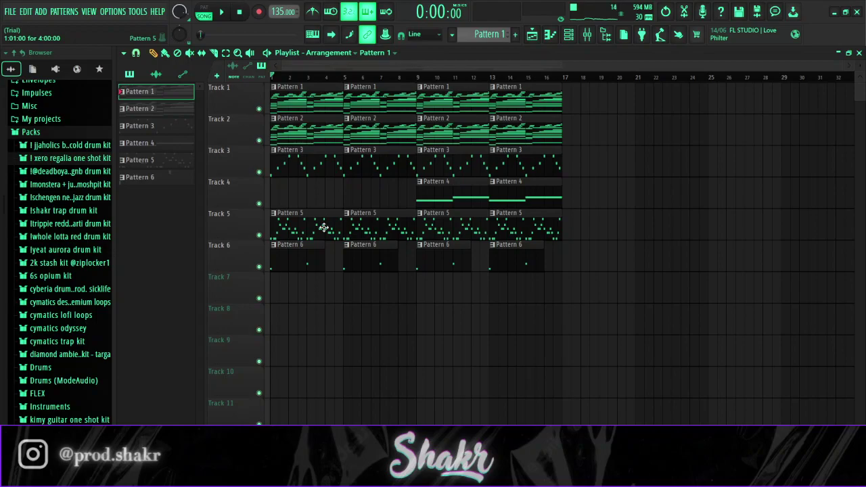
pyautogui.rightClick(461, 195)
pyautogui.rightClick(522, 200)
pyautogui.click(180, 147)
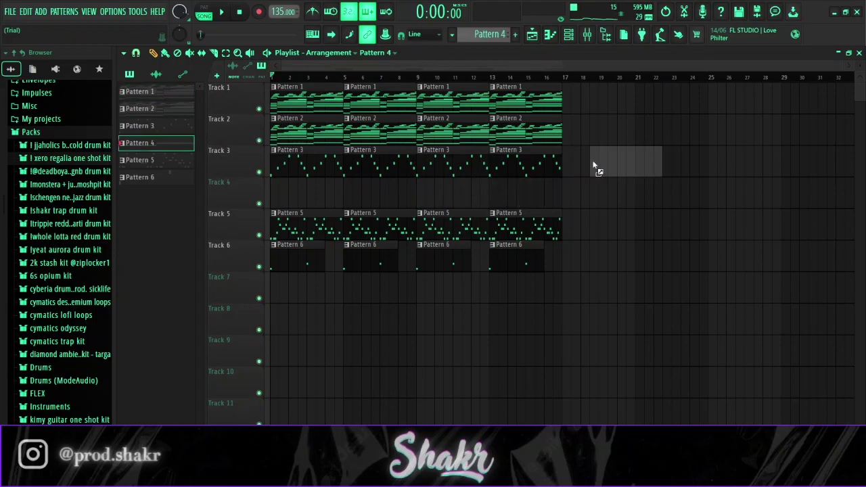
pyautogui.moveTo(573, 193); pyautogui.dragTo(663, 188)
# Extend patterns 1, 2, 3, 5 and 6 to bar 25 and delete the first two Pattern 5 clips
pyautogui.moveTo(521, 264)
pyautogui.mouseDown()
pyautogui.moveTo(454, 106)
pyautogui.moveTo(588, 112)
pyautogui.mouseUp()
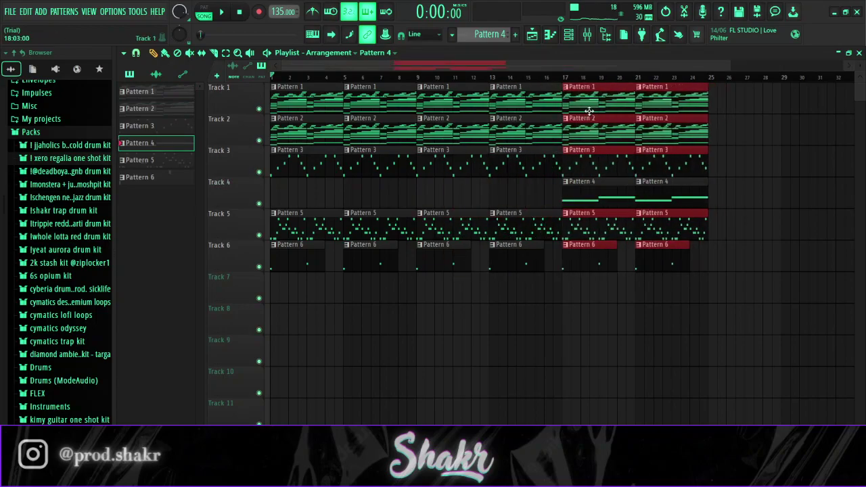
pyautogui.rightClick(397, 223)
pyautogui.rightClick(322, 230)
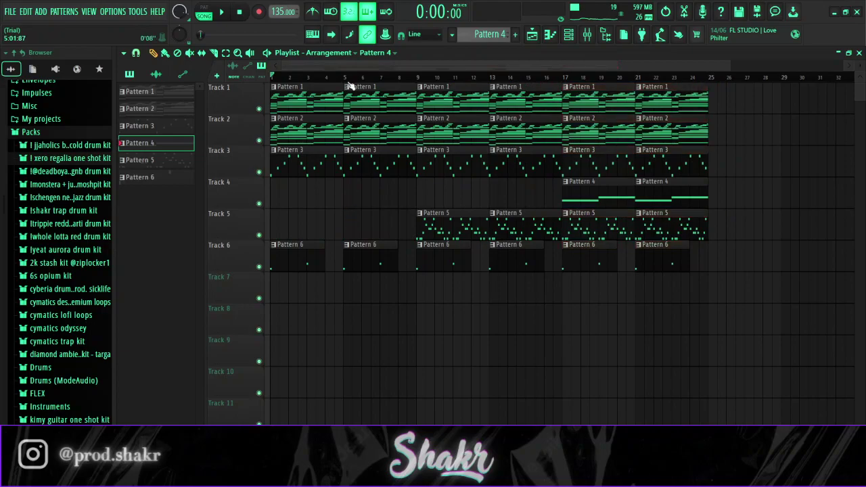
# Play the song from the start and lower the volume of mixer Insert 3
pyautogui.press('space')
pyautogui.scroll(-2, 342, 82)
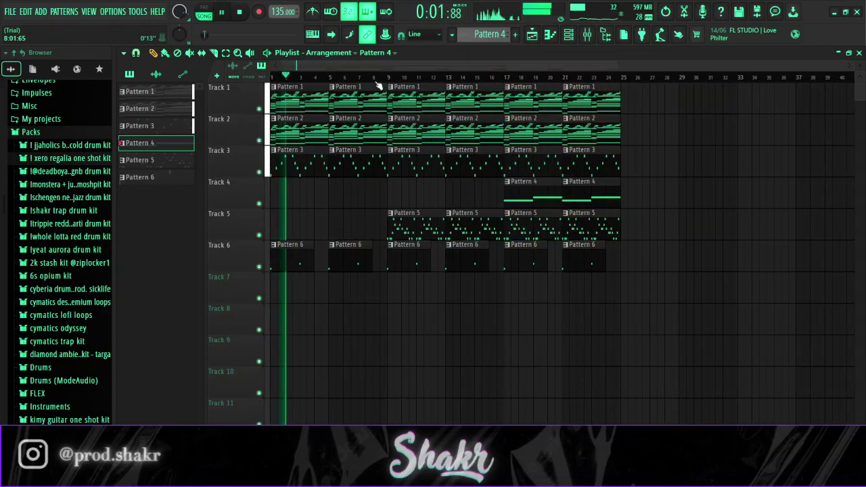
pyautogui.press('F9')
pyautogui.click(238, 196)
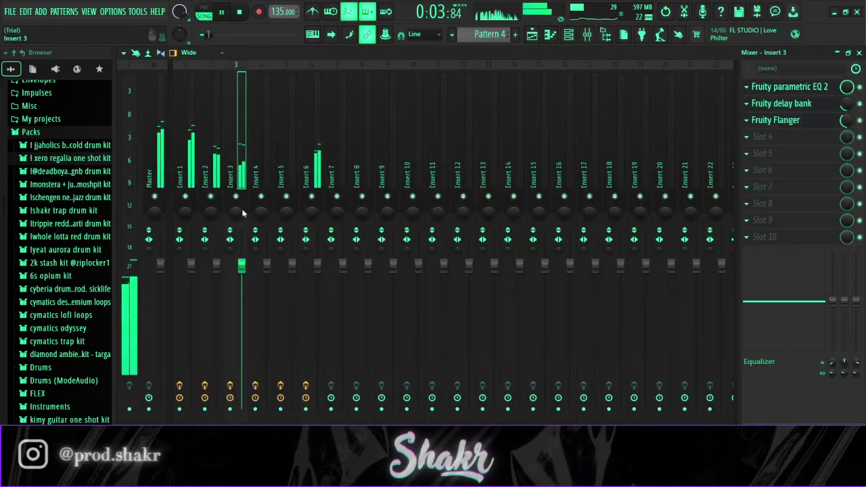
pyautogui.moveTo(241, 264); pyautogui.dragTo(241, 297)
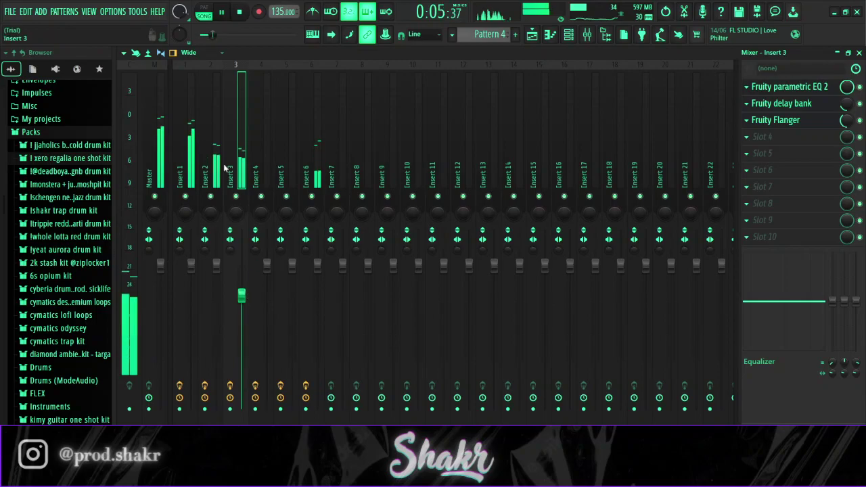
pyautogui.click(859, 52)
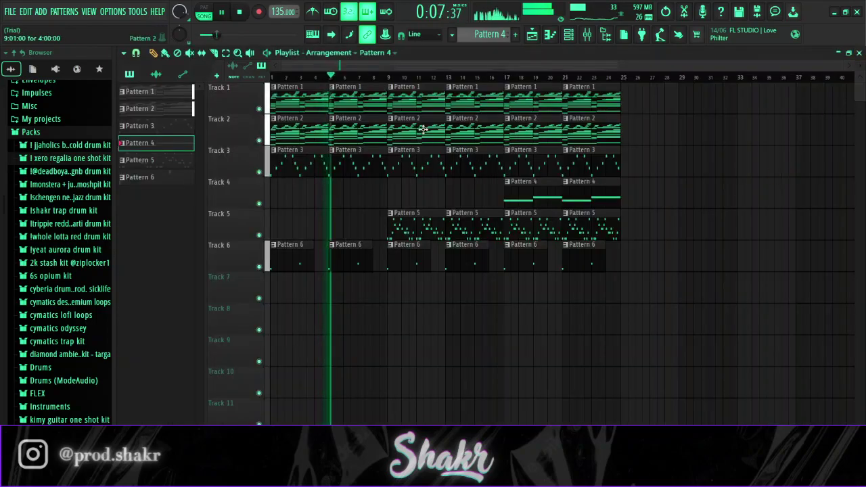
# Play the song from bar 9 and slightly lower the volume of mixer Insert 5
pyautogui.click(391, 76)
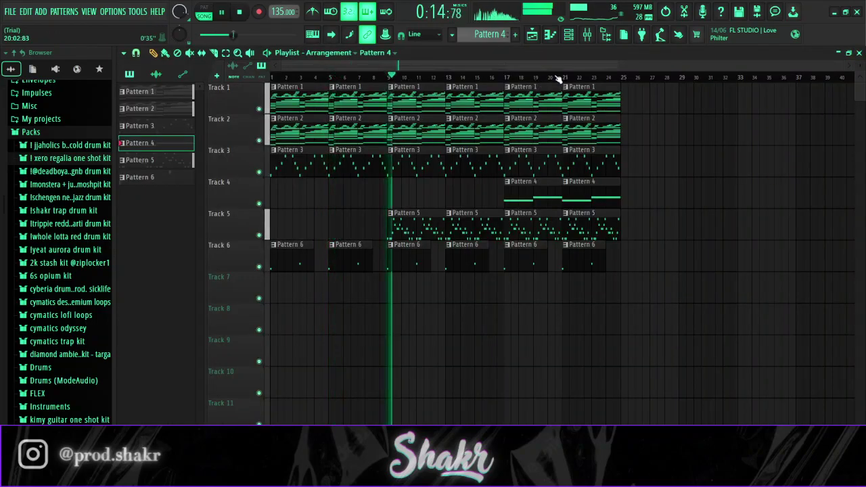
pyautogui.press('space')
pyautogui.press('space')
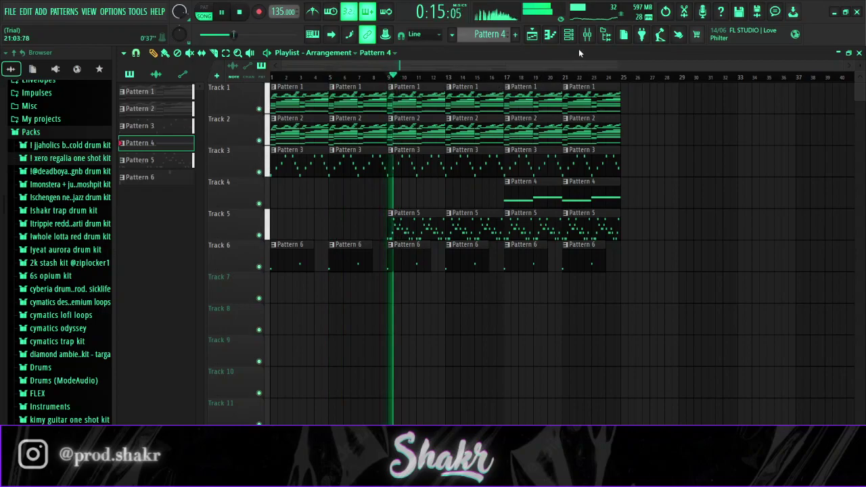
pyautogui.press('F9')
pyautogui.moveTo(291, 264); pyautogui.dragTo(290, 282)
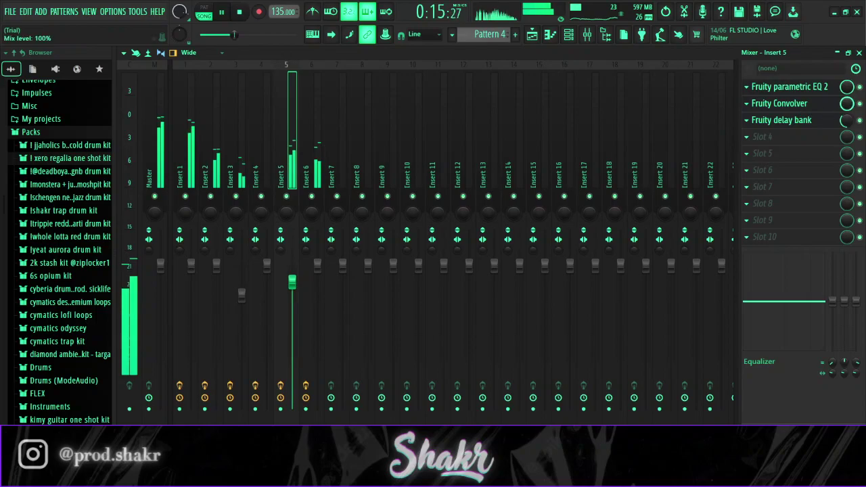
pyautogui.click(858, 53)
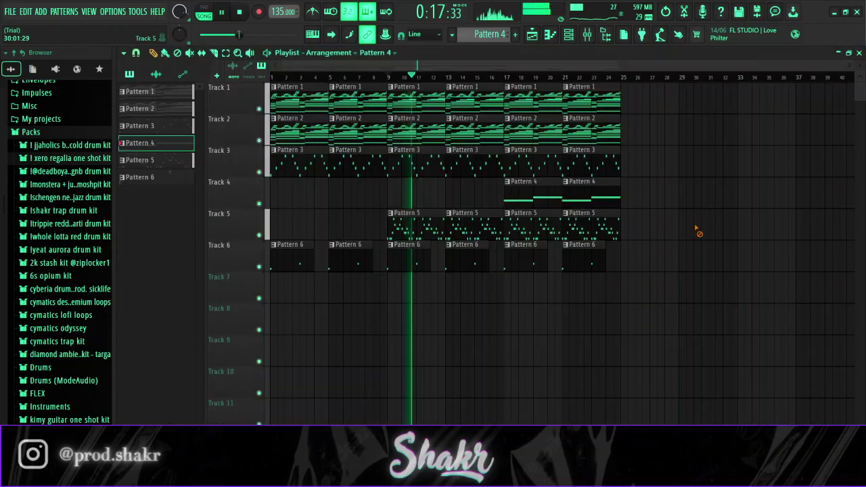
# Play the song from bar 17 and lower the volumes of mixer Insert 4 and Insert 1
pyautogui.click(513, 76)
pyautogui.click(586, 37)
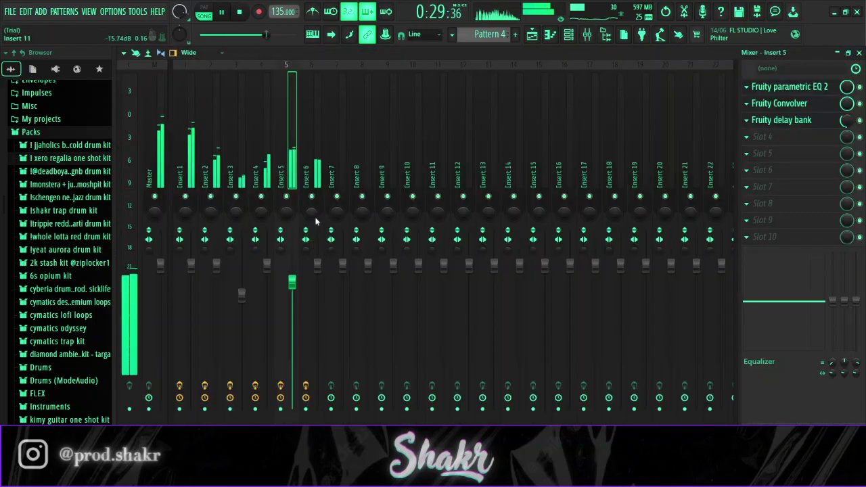
pyautogui.moveTo(267, 263); pyautogui.dragTo(267, 298)
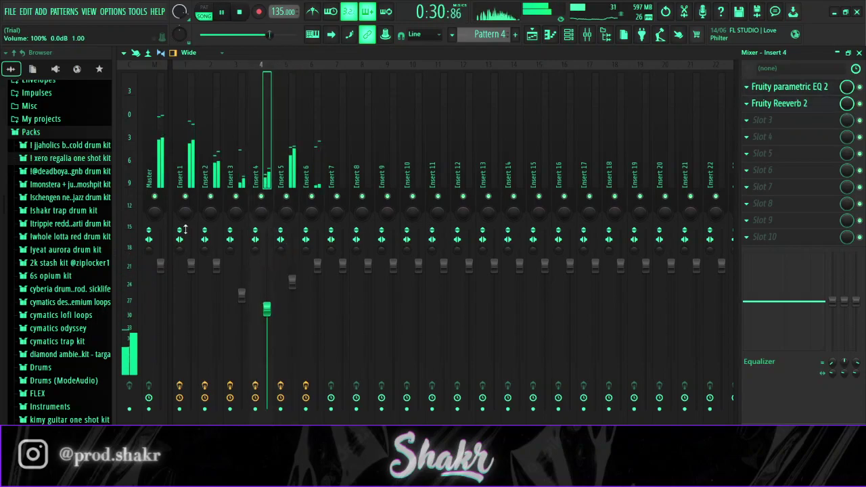
pyautogui.moveTo(193, 265); pyautogui.dragTo(202, 261)
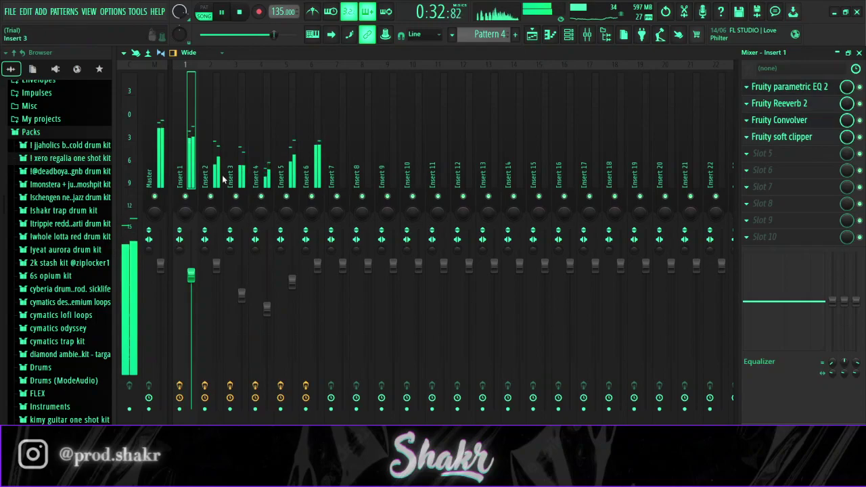
pyautogui.click(313, 175)
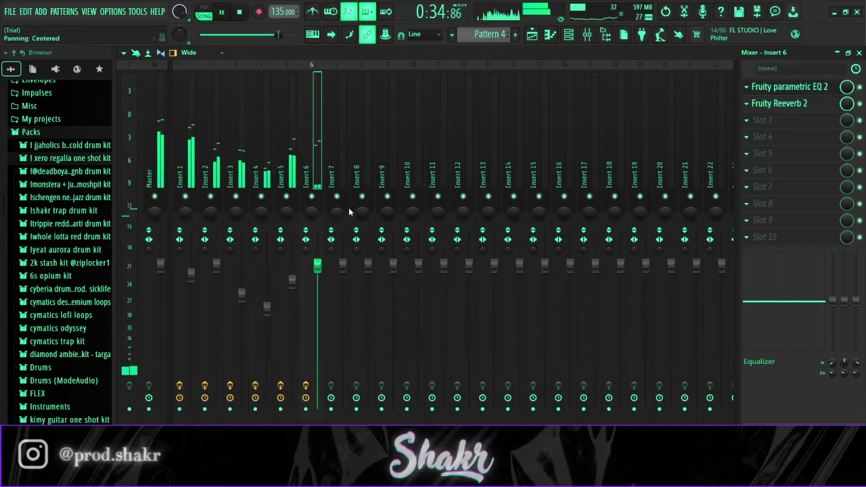
pyautogui.click(859, 53)
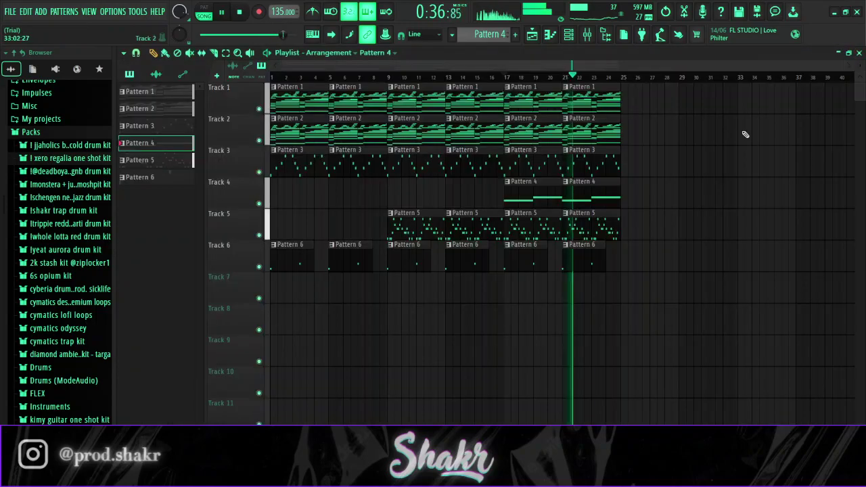
pyautogui.press('space')
# Duplicate the full section starting at bar 17 until the clips on all six tracks extend to bar 49
pyautogui.moveTo(611, 300); pyautogui.dragTo(641, 97)
pyautogui.scroll(-1, 630, 77)
pyautogui.moveTo(652, 249); pyautogui.dragTo(467, 79)
pyautogui.hotkey('ctrl', 'b')
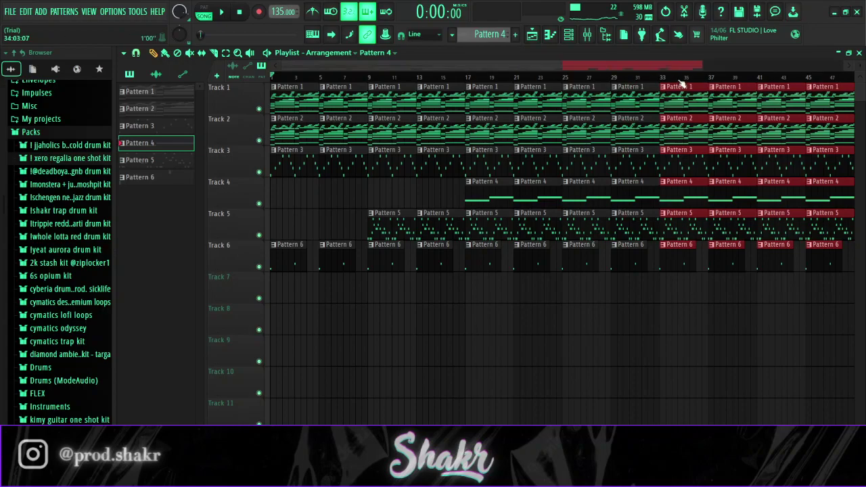
pyautogui.scroll(-1, 680, 81)
pyautogui.keyDown('ctrl'); pyautogui.click(757, 127); pyautogui.keyUp('ctrl')
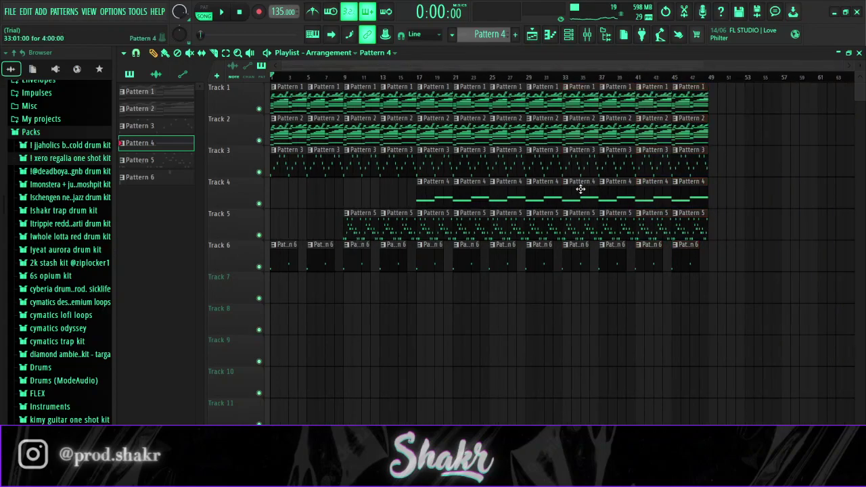
# Delete the Pattern 4 clips from bars 33 to 49, Pattern 5 from bars 33 to 41, and Pattern 3 from bars 41 to 49
pyautogui.rightClick(580, 191)
pyautogui.rightClick(580, 227)
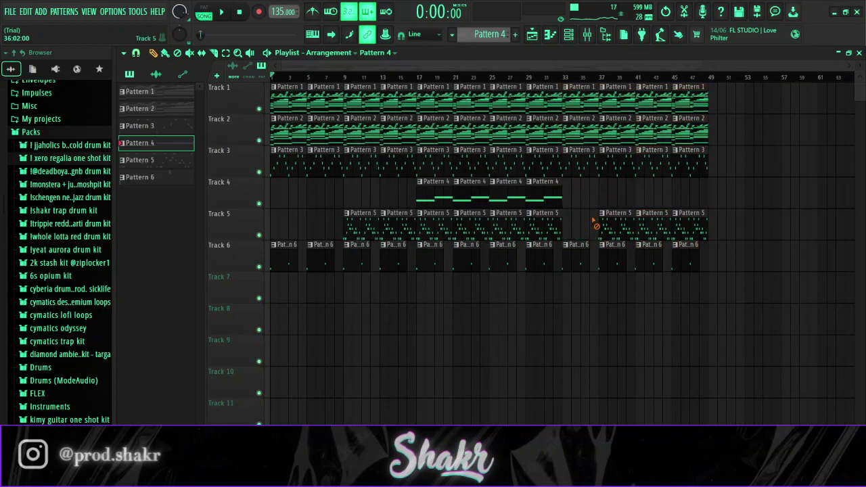
pyautogui.rightClick(617, 226)
pyautogui.rightClick(654, 166)
pyautogui.rightClick(690, 166)
# Duplicate the section from bars 17 to 33 on all tracks to bar 49
pyautogui.moveTo(545, 281); pyautogui.dragTo(417, 84)
pyautogui.hotkey('ctrl', 'b')
pyautogui.scroll(-2, 737, 78)
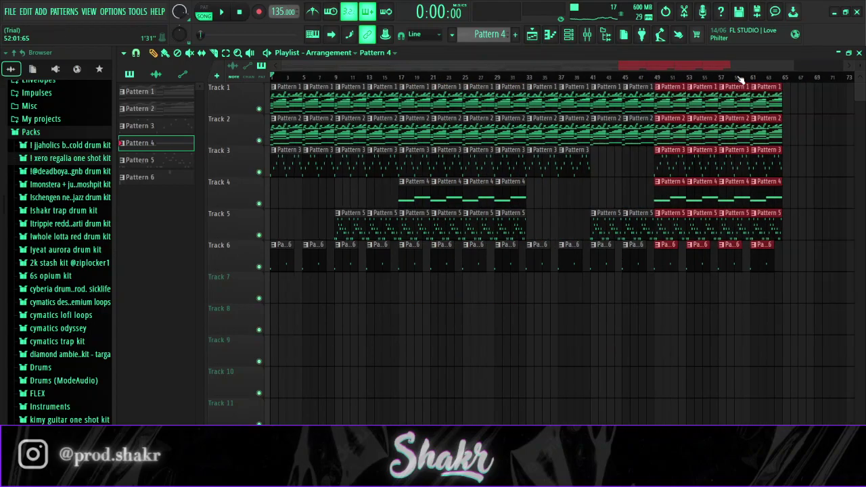
# Copy the last two clips of patterns 1, 2 and 5 to bars 65 to 73 as an outro
pyautogui.moveTo(752, 262); pyautogui.dragTo(751, 115)
pyautogui.moveTo(754, 104); pyautogui.dragTo(749, 109)
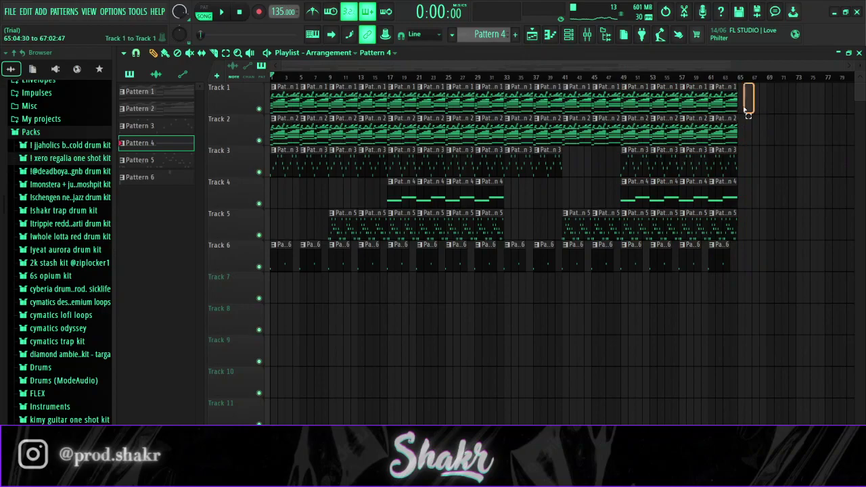
pyautogui.moveTo(695, 109); pyautogui.dragTo(753, 109)
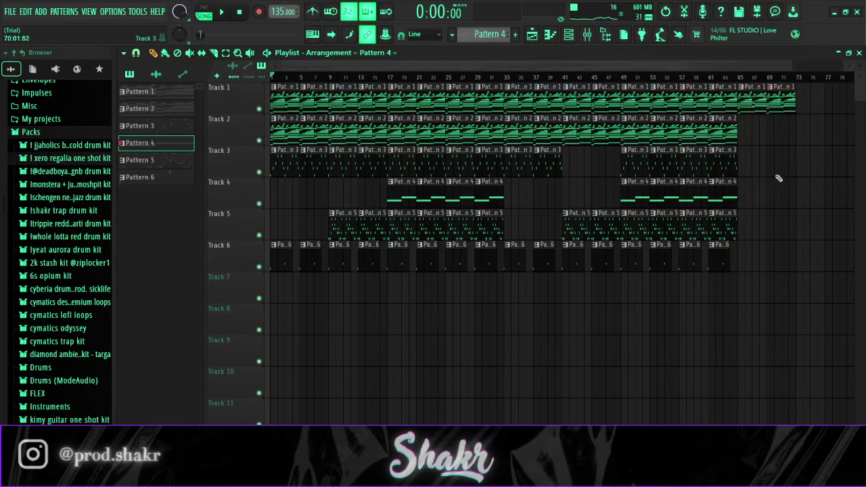
pyautogui.moveTo(731, 144); pyautogui.dragTo(767, 144)
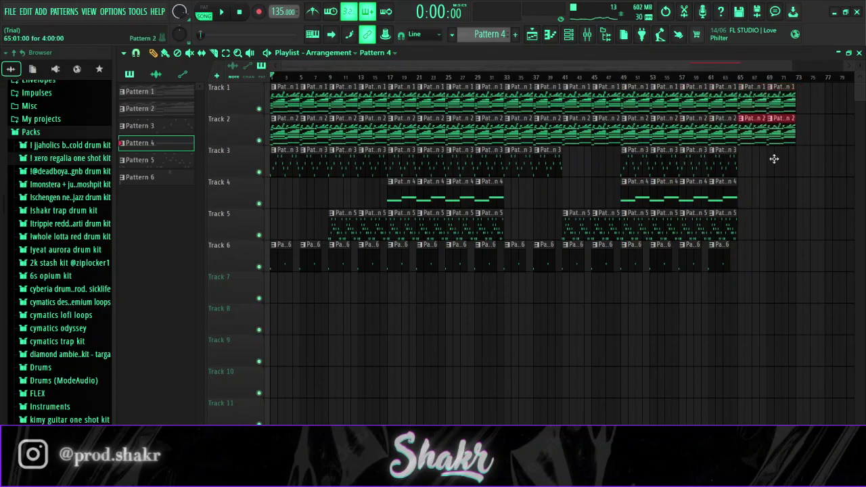
pyautogui.moveTo(740, 234); pyautogui.dragTo(756, 221)
pyautogui.keyDown('ctrl'); pyautogui.click(758, 201); pyautogui.keyUp('ctrl')
# Play the outro from bar 65 and delete its Pattern 2 clips
pyautogui.press('space')
pyautogui.press('space')
pyautogui.click(745, 78)
pyautogui.press('space')
pyautogui.click(741, 77)
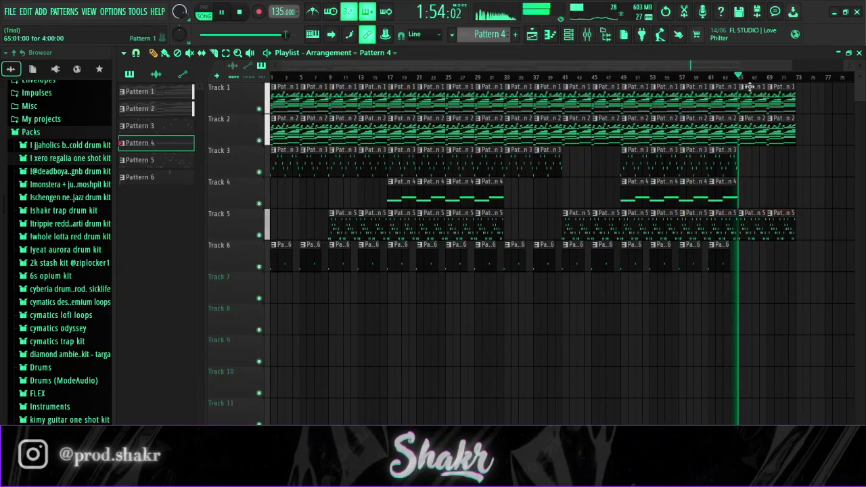
pyautogui.scroll(-1, 757, 87)
pyautogui.press('space')
pyautogui.rightClick(749, 125)
pyautogui.press('space')
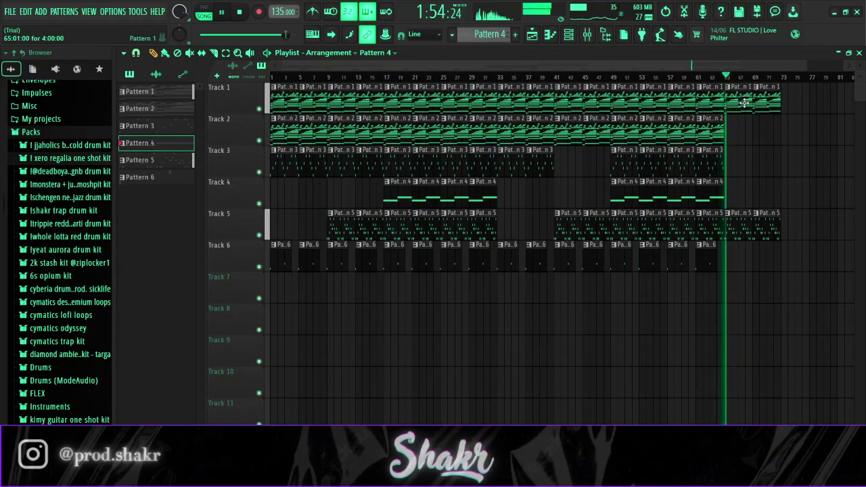
# Delete the outro's Pattern 5 clips and play back the arrangement
pyautogui.rightClick(757, 223)
pyautogui.press('space')
pyautogui.press('space')
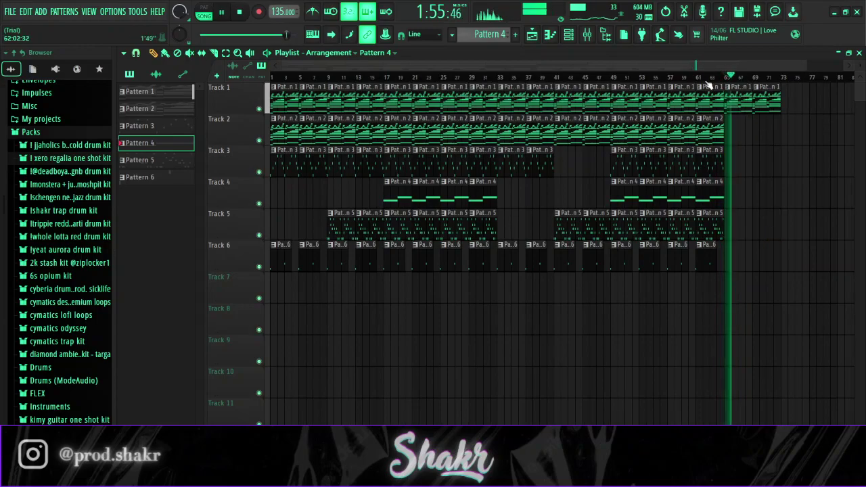
pyautogui.press('space')
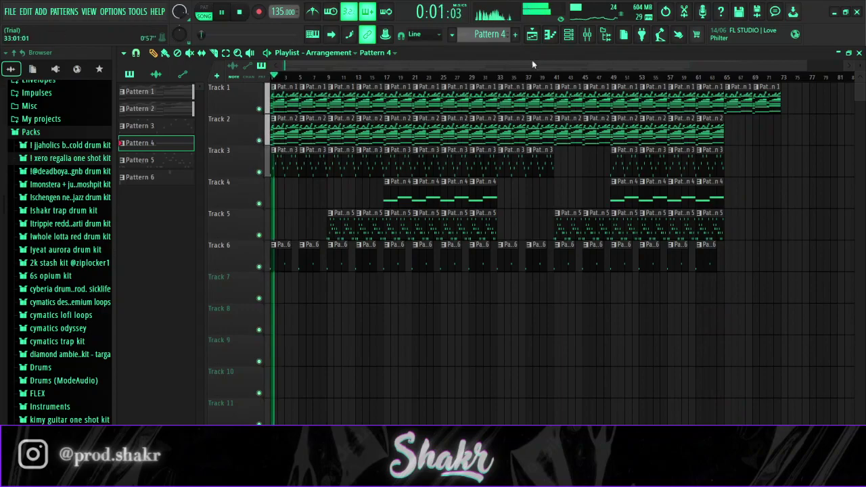
pyautogui.press('space')
# Switch to the empty Pattern 7 and preview the Best Hat sample from the deadboya drum kit's Hi-Hats folder
pyautogui.press('F6')
pyautogui.scroll(3, 491, 35)
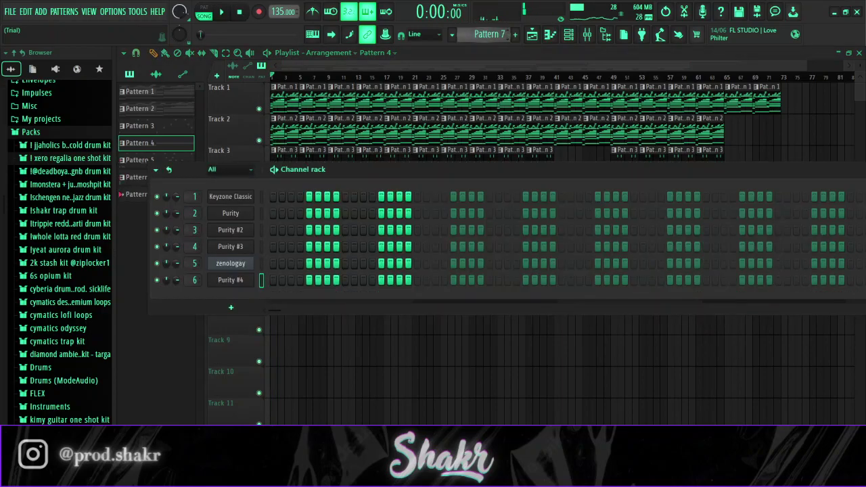
pyautogui.click(91, 176)
pyautogui.click(69, 227)
pyautogui.click(80, 249)
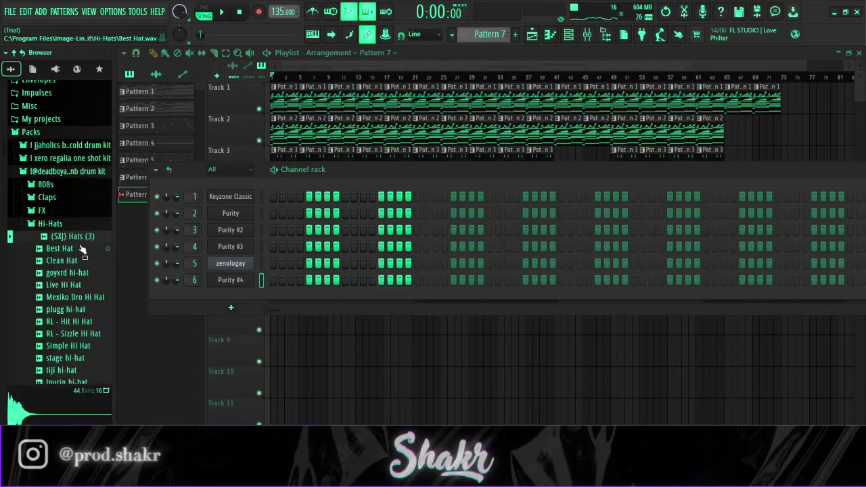
# Preview the Clean Hat sample and add it as a new channel below Purity #4 in Pattern 7
pyautogui.moveTo(85, 247)
pyautogui.mouseDown()
pyautogui.moveTo(257, 291)
pyautogui.moveTo(75, 257)
pyautogui.mouseUp()
pyautogui.click(81, 262)
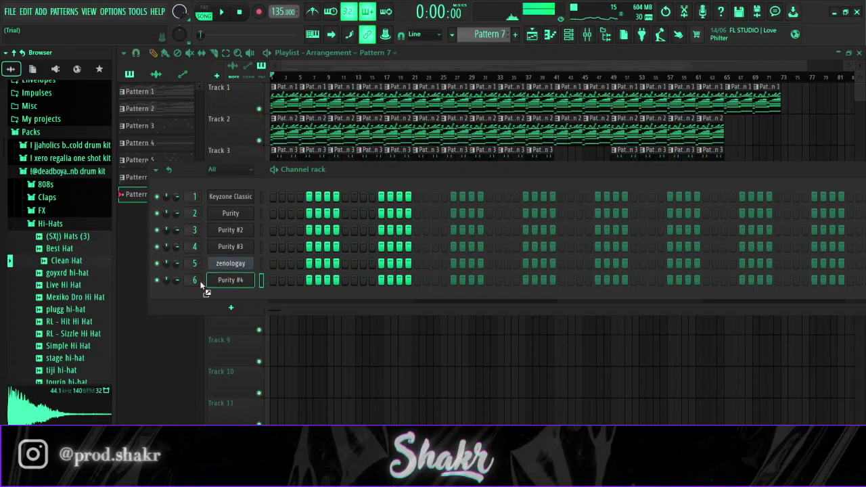
pyautogui.moveTo(244, 298); pyautogui.dragTo(244, 300)
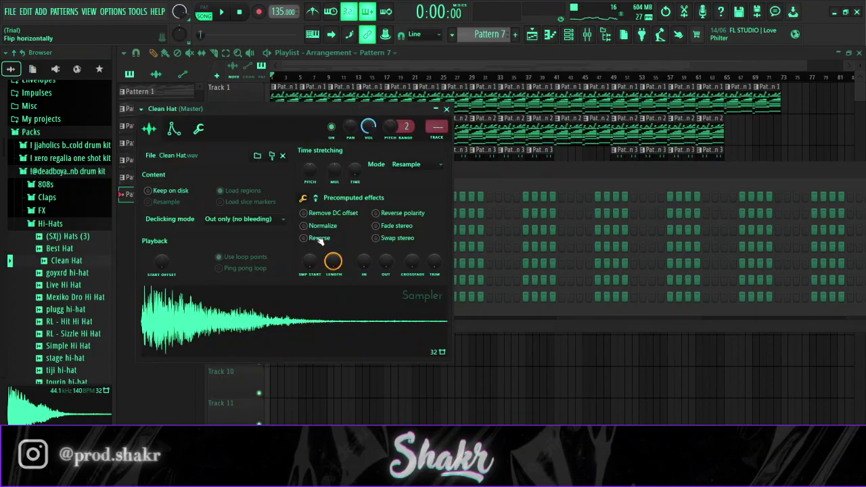
pyautogui.press('Escape')
pyautogui.press('space')
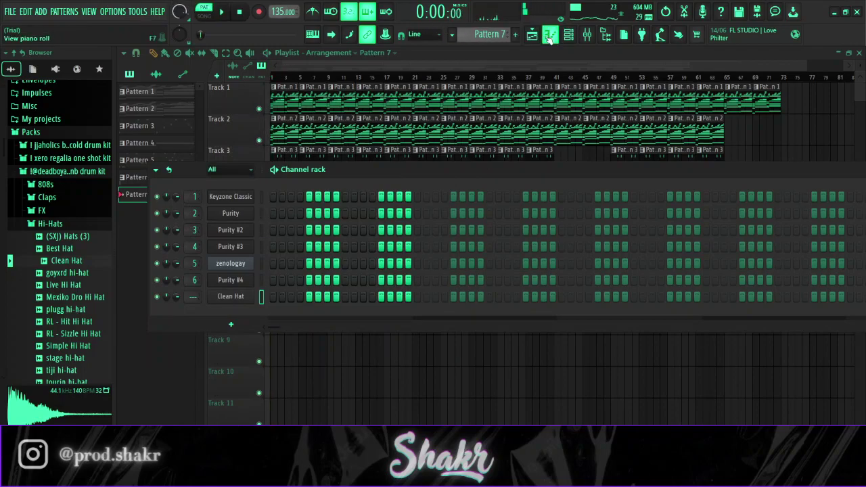
# Draw six consecutive C5 Clean Hat notes from the start of bar 1, plus a separate one on beat 4
pyautogui.click(549, 39)
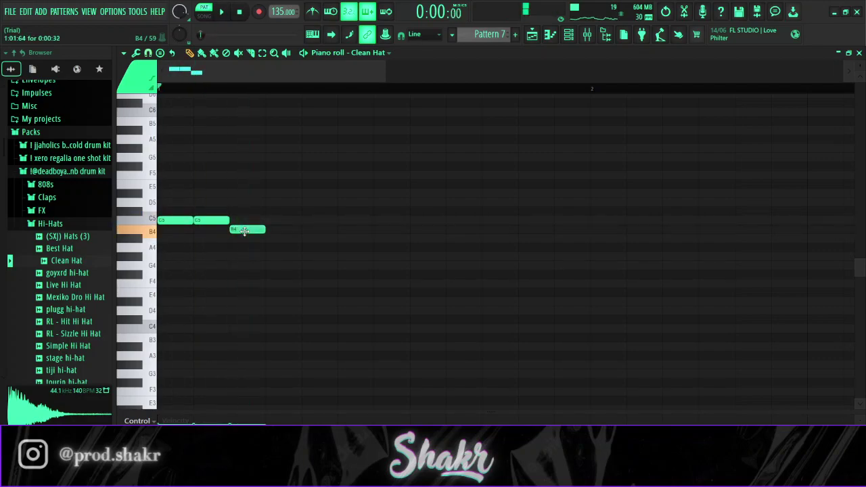
pyautogui.click(283, 221)
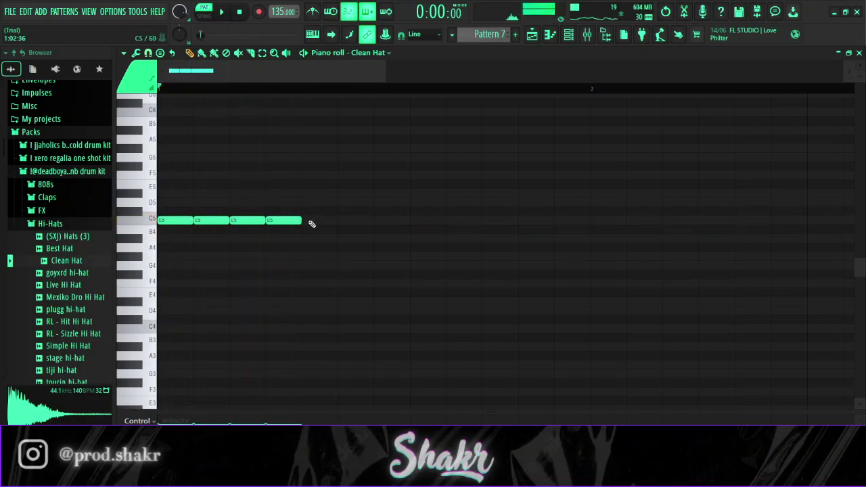
pyautogui.click(354, 221)
pyautogui.press('space')
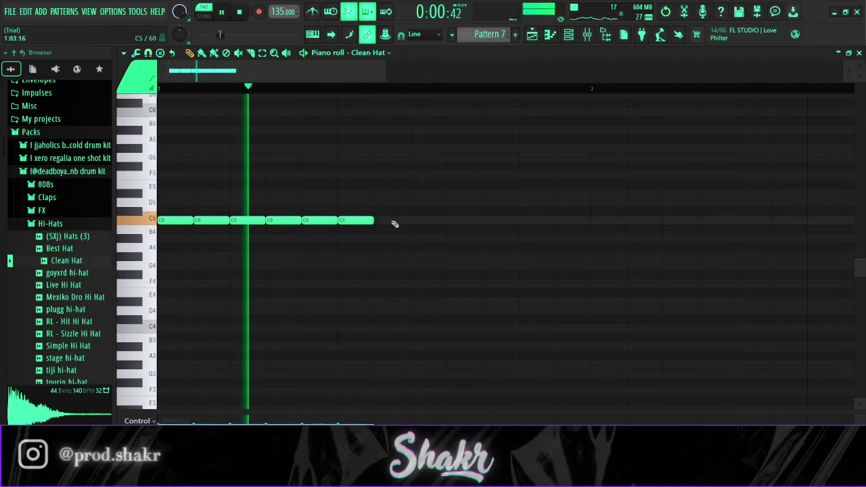
pyautogui.scroll(-1, 392, 91)
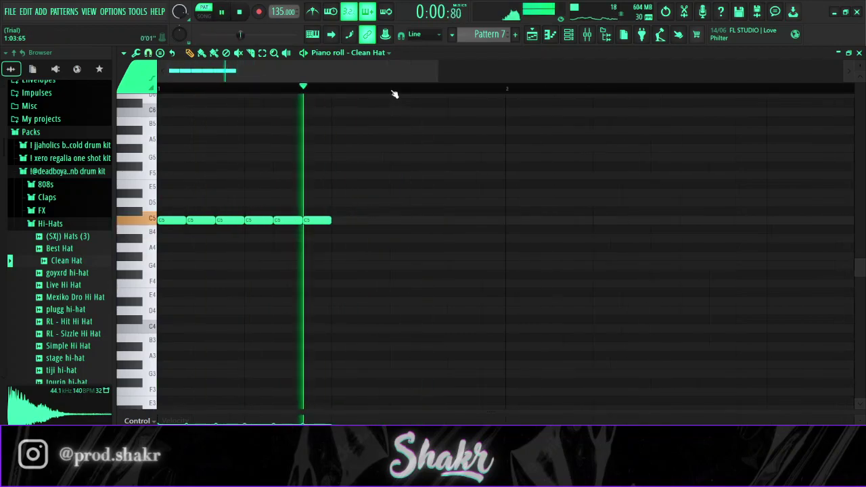
pyautogui.scroll(-1, 394, 91)
pyautogui.click(372, 220)
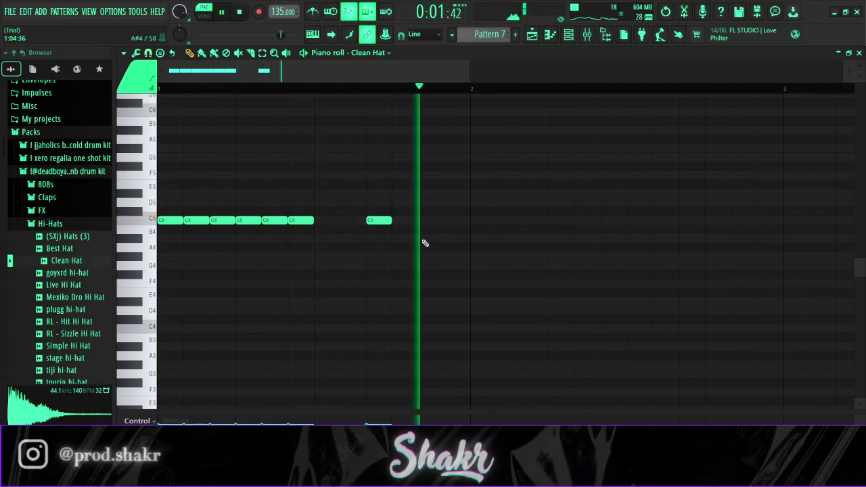
pyautogui.moveTo(381, 221); pyautogui.dragTo(401, 222)
# Duplicate all the bar 1 hat notes into bar 2
pyautogui.scroll(-5, 388, 91)
pyautogui.hotkey('ctrl', 'a')
pyautogui.hotkey('ctrl', 'b')
pyautogui.hotkey('ctrl', 'd')
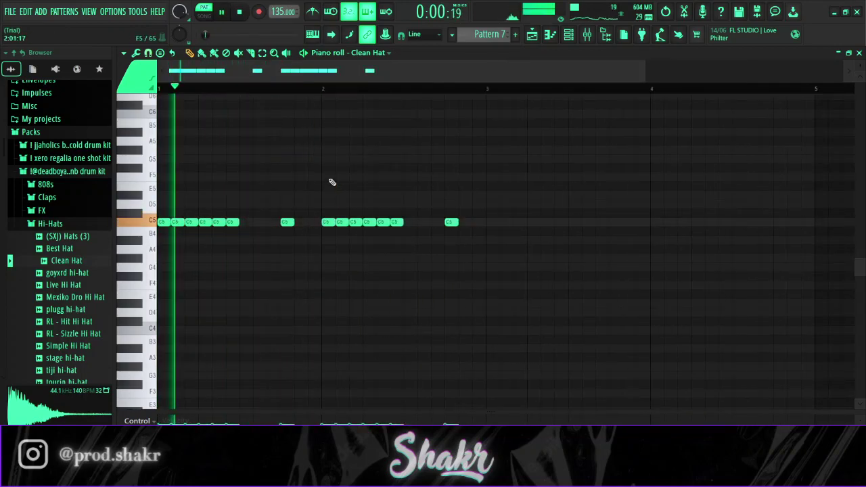
# Chop bar 2's last hat into three short notes and add another C5 hat right after it
pyautogui.click(463, 205)
pyautogui.press('space')
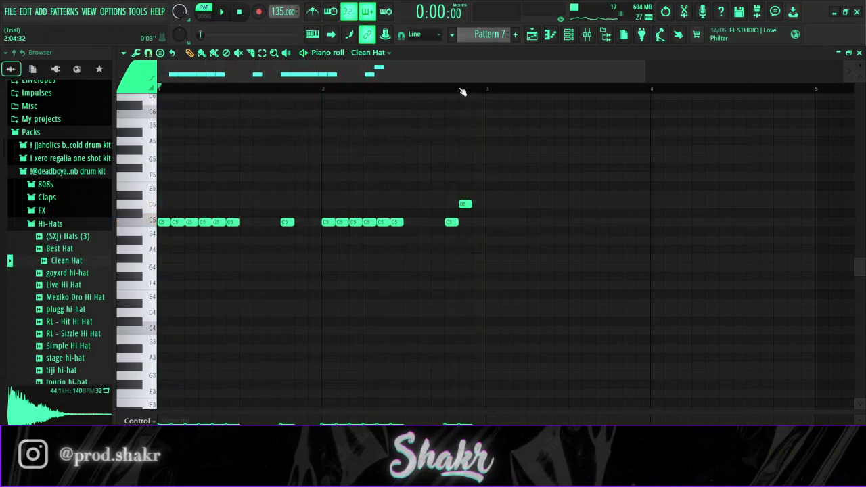
pyautogui.scroll(3, 462, 91)
pyautogui.moveTo(465, 205); pyautogui.dragTo(466, 217)
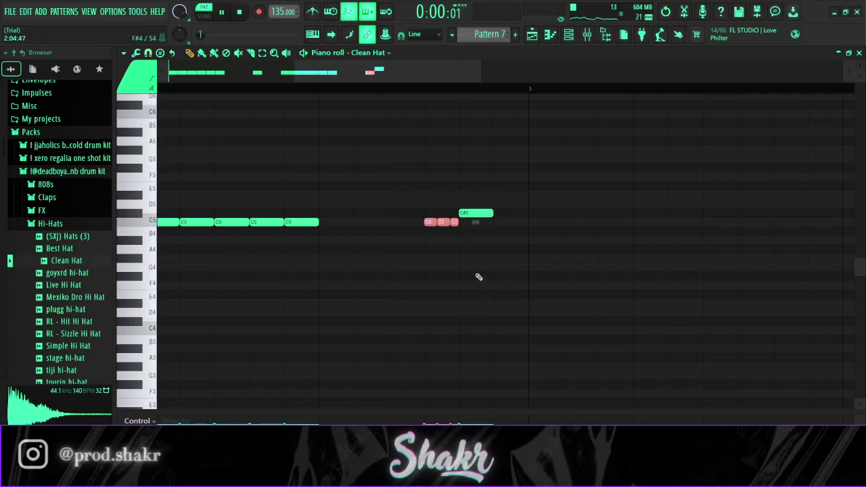
pyautogui.scroll(-3, 396, 90)
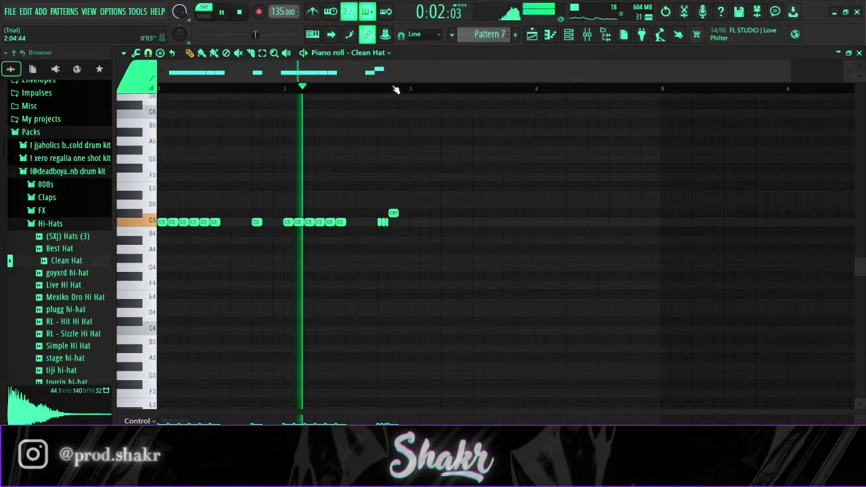
pyautogui.scroll(4, 396, 88)
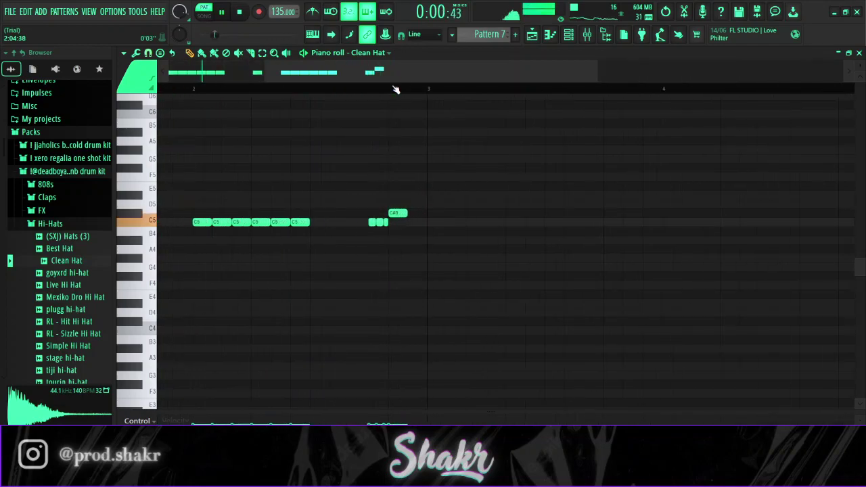
pyautogui.moveTo(409, 79); pyautogui.dragTo(222, 75)
pyautogui.moveTo(668, 214); pyautogui.dragTo(667, 223)
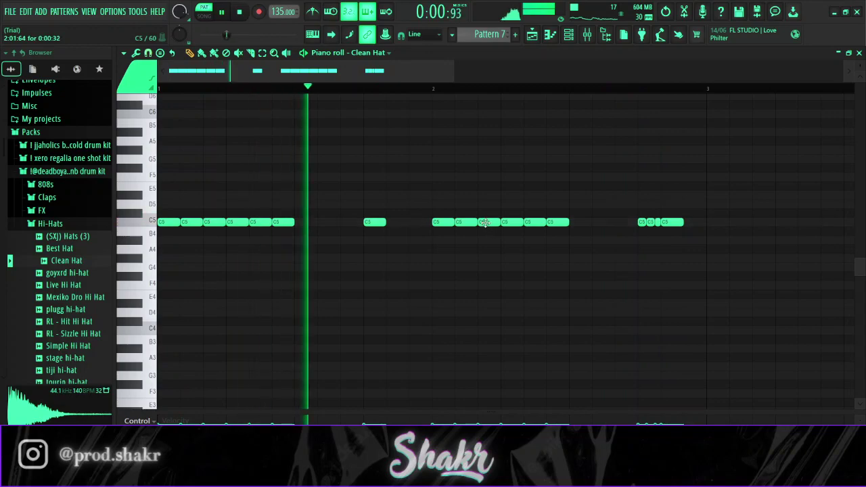
# Chop the first hat note of bar 1 into a fast roll and play the pattern back
pyautogui.press('space')
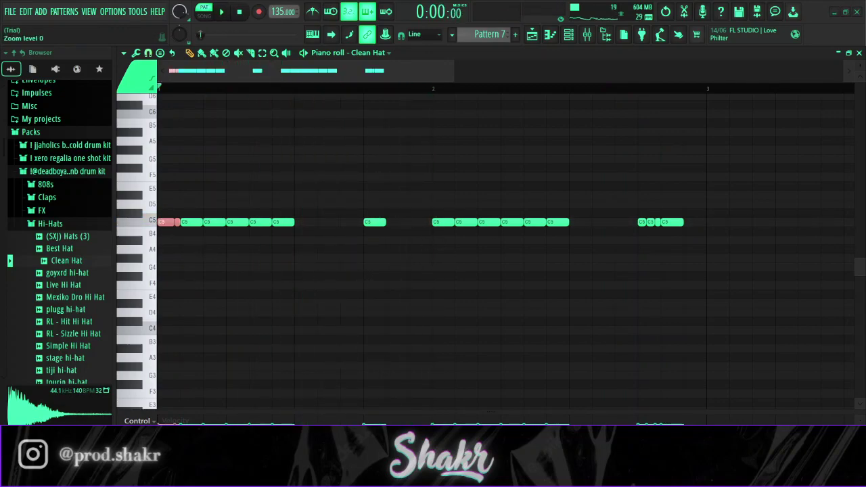
pyautogui.press('space')
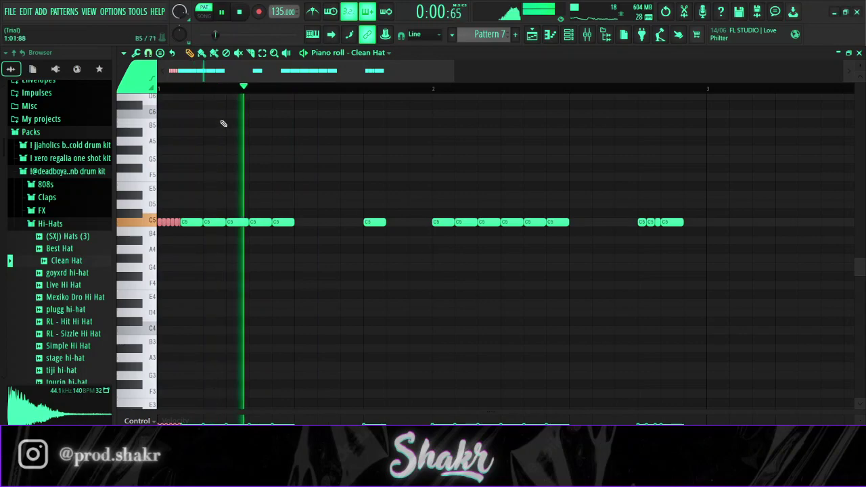
pyautogui.press('space')
pyautogui.scroll(3, 224, 92)
pyautogui.hscroll(-2, 161, 233)
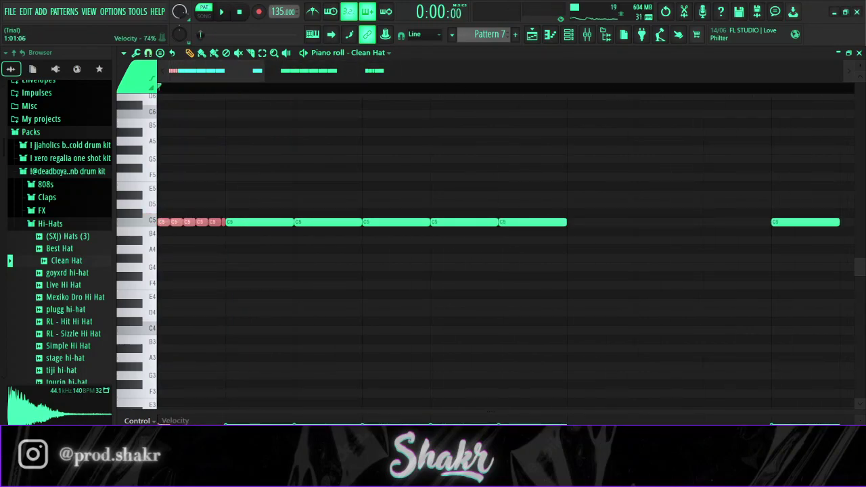
pyautogui.press('space')
pyautogui.scroll(-3, 290, 92)
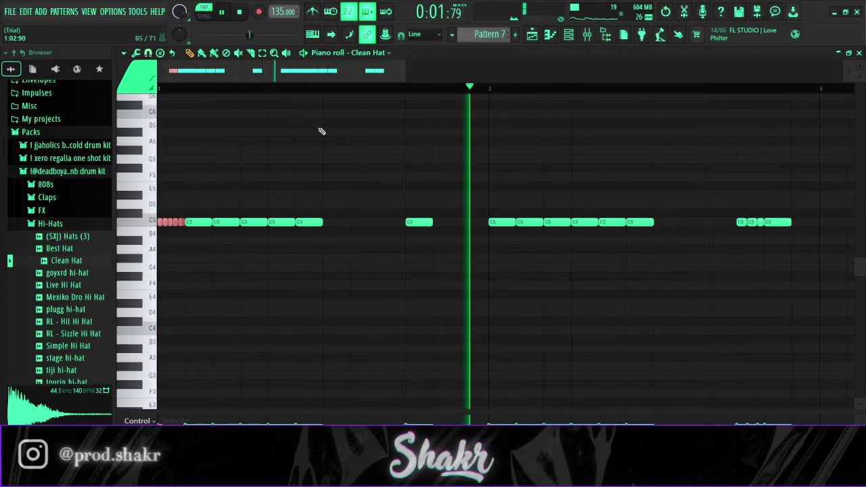
# Add a C5 hat directly before the beat 4 hat of bar 1 and chop it into three short notes
pyautogui.scroll(2, 388, 95)
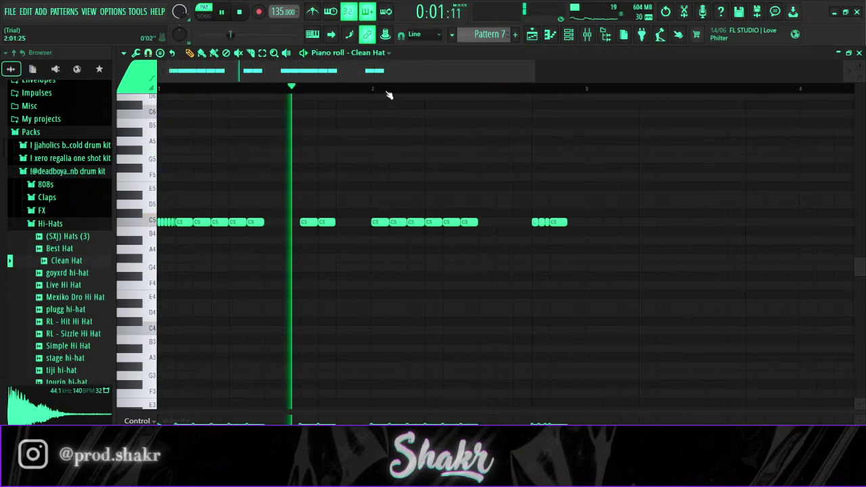
pyautogui.scroll(4, 306, 92)
pyautogui.keyDown('ctrl'); pyautogui.click(319, 225); pyautogui.keyUp('ctrl')
pyautogui.hotkey('alt', 'u')
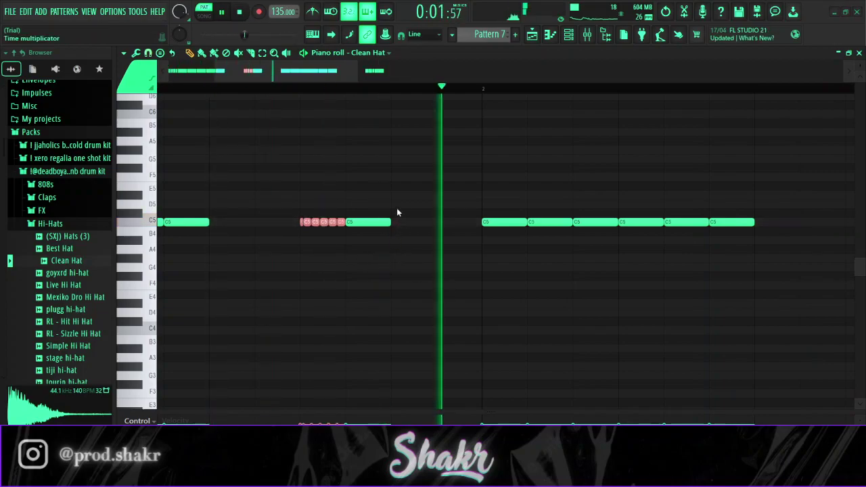
pyautogui.scroll(1, 396, 208)
pyautogui.click(503, 316)
pyautogui.press('space')
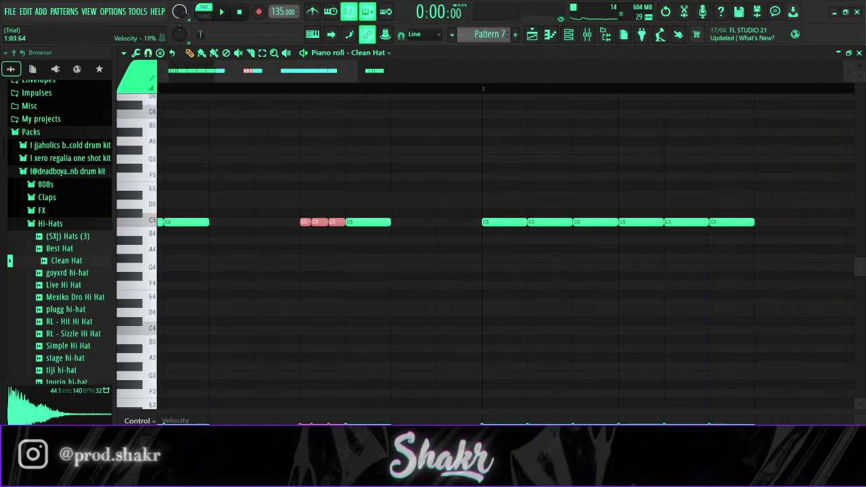
# Chop the sixth hat note of bar 2 into a fast roll and play the pattern back
pyautogui.scroll(-4, 357, 90)
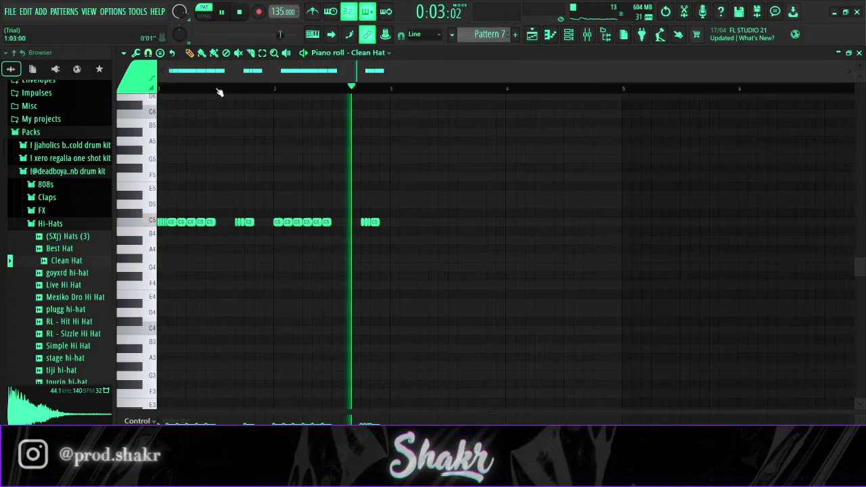
pyautogui.scroll(3, 213, 91)
pyautogui.moveTo(577, 223); pyautogui.dragTo(586, 249)
pyautogui.hotkey('alt', 'u')
pyautogui.press('space')
pyautogui.scroll(-1, 404, 203)
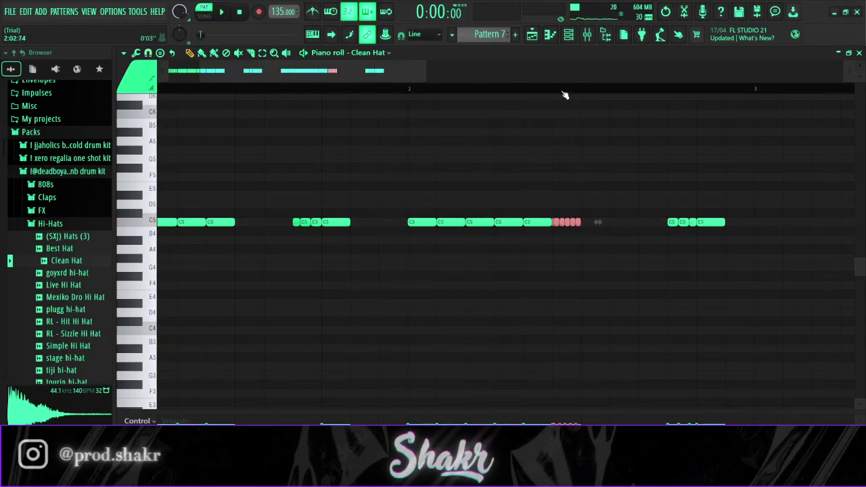
pyautogui.scroll(3, 564, 95)
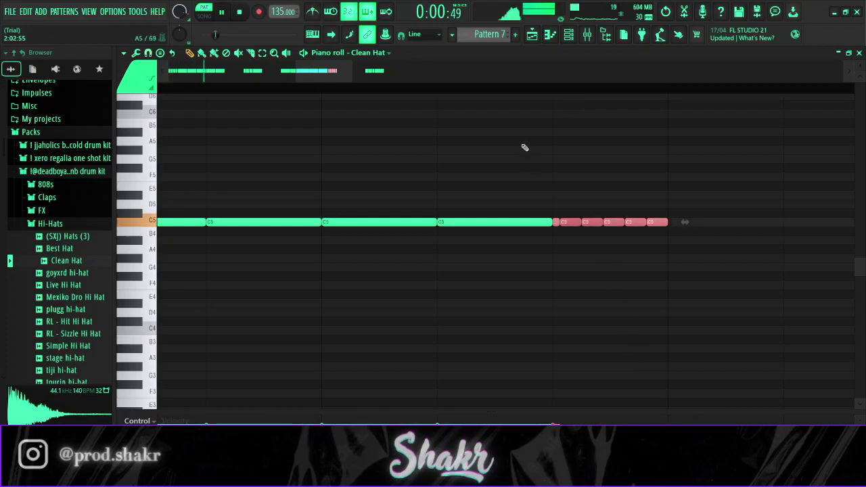
pyautogui.scroll(-3, 513, 92)
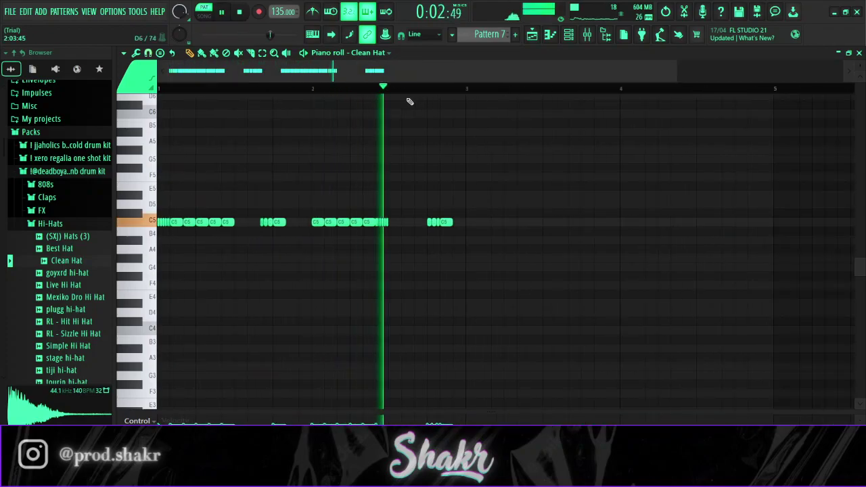
# Add the Best Clap sample from the drum kit's Claps folder as a new channel below Clean Hat
pyautogui.click(569, 36)
pyautogui.press('space')
pyautogui.click(46, 224)
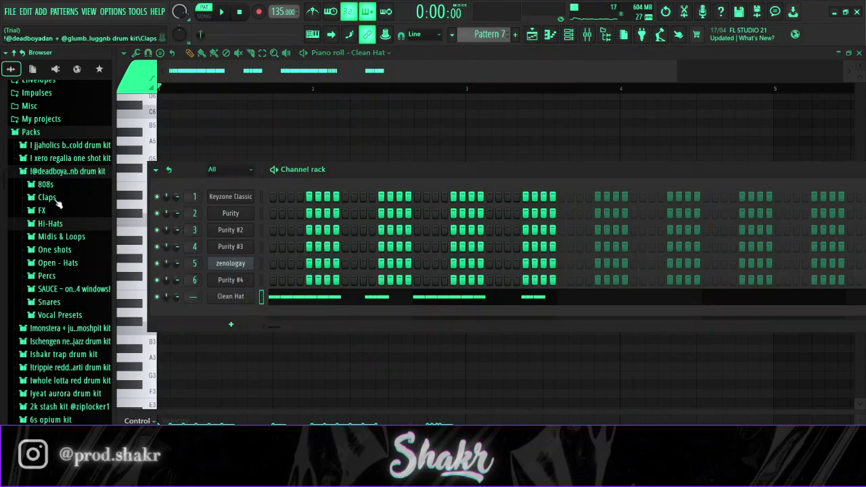
pyautogui.click(54, 199)
pyautogui.click(76, 246)
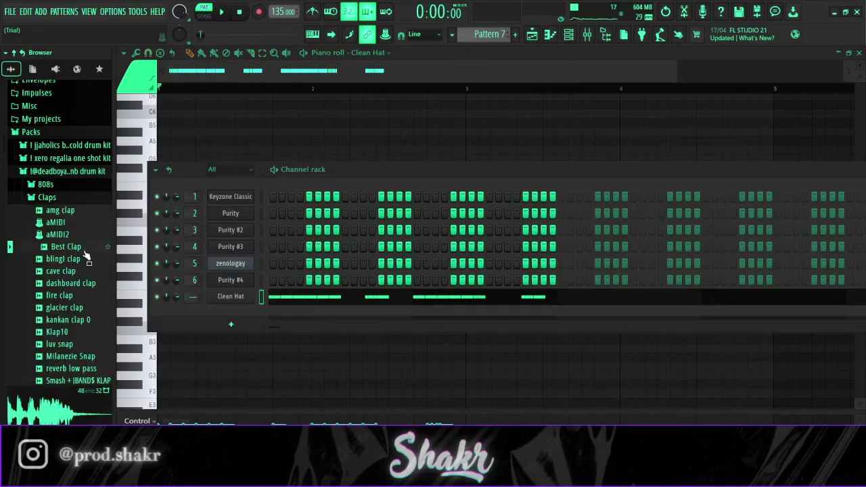
pyautogui.moveTo(247, 323); pyautogui.dragTo(249, 325)
# Place Best Clap hits on steps 9, 25 and 27 while the pattern plays
pyautogui.press('space')
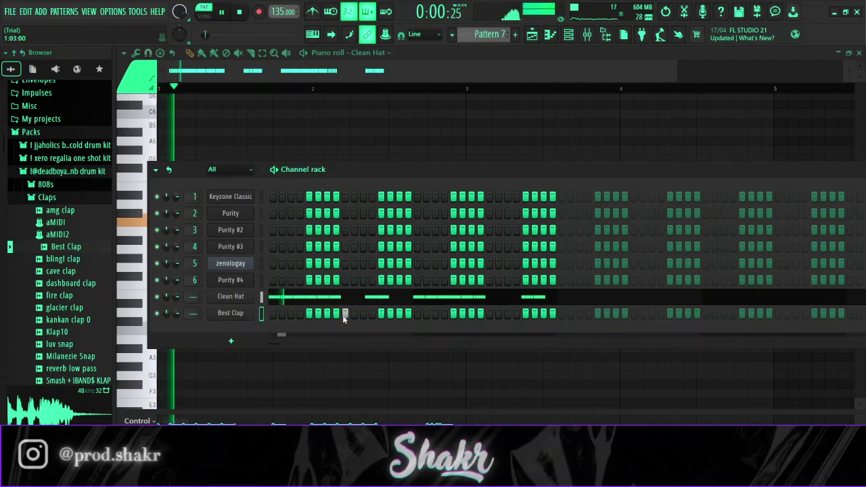
pyautogui.click(488, 313)
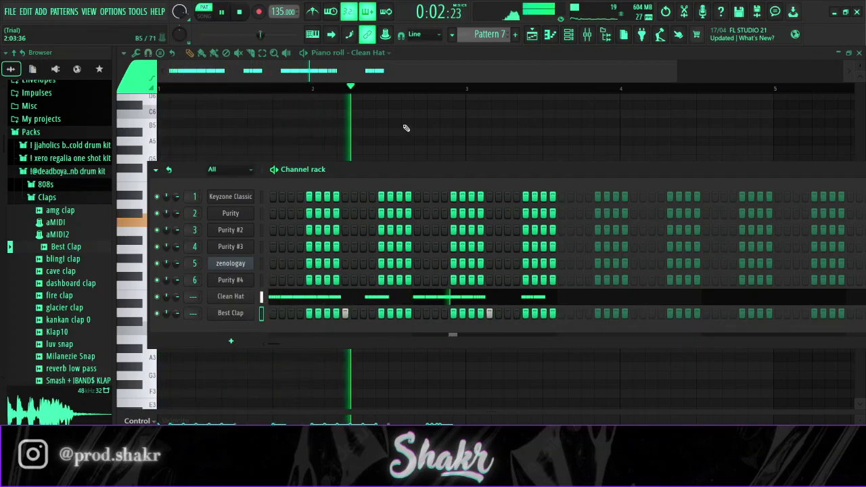
pyautogui.click(78, 198)
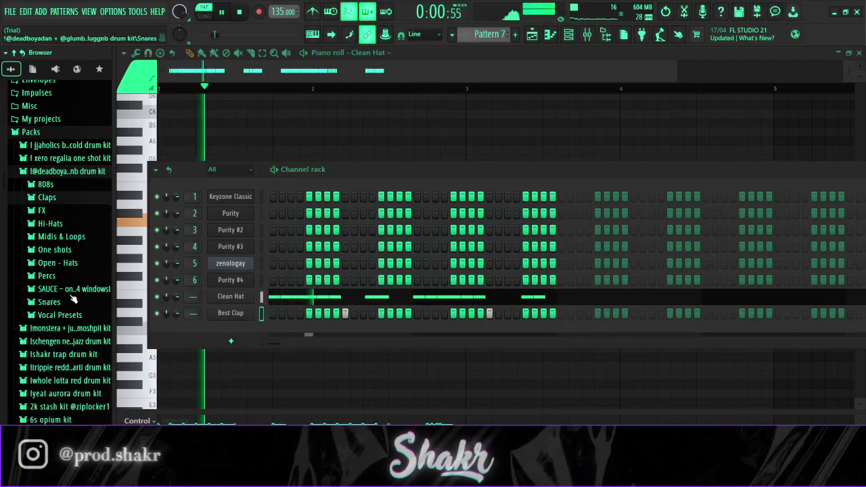
pyautogui.click(507, 314)
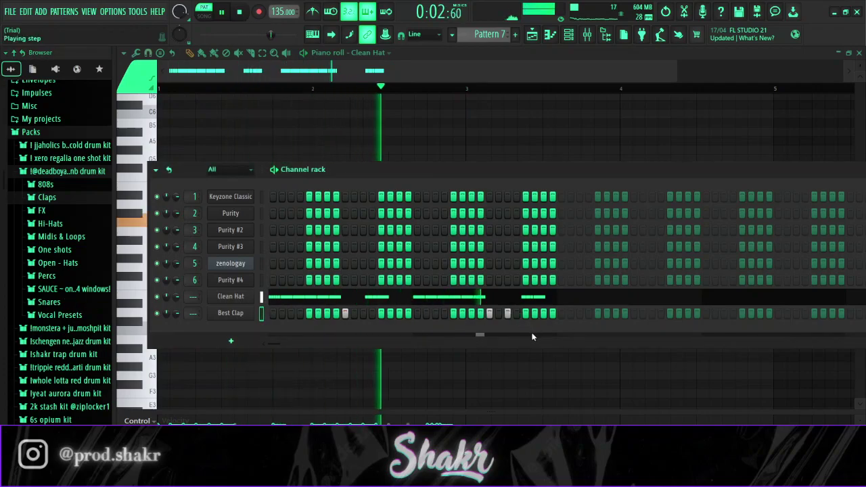
# Show the Best Clap notes in the piano roll and select the last of the three claps
pyautogui.click(319, 294)
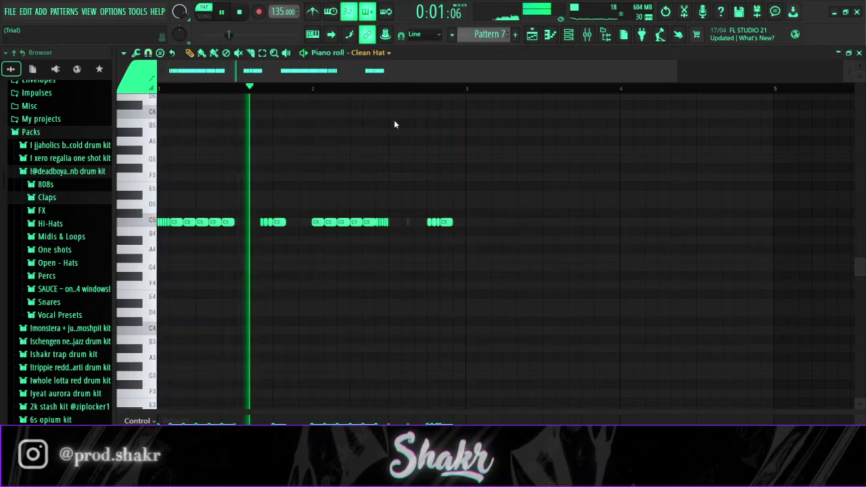
pyautogui.rightClick(409, 221)
pyautogui.rightClick(408, 222)
pyautogui.moveTo(400, 211); pyautogui.dragTo(430, 244)
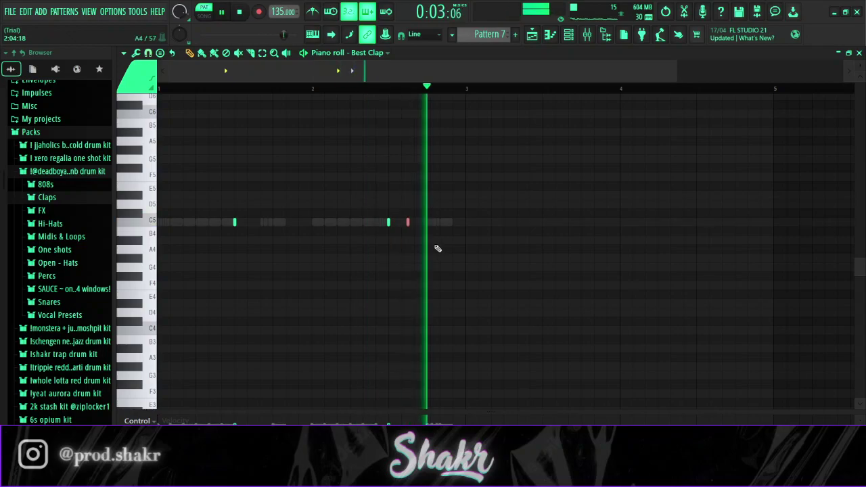
# Audition the die! out! perc, click perc, apt88 fx -2 and go2 chant samples from the drum kit's Percs folder
pyautogui.press('F6')
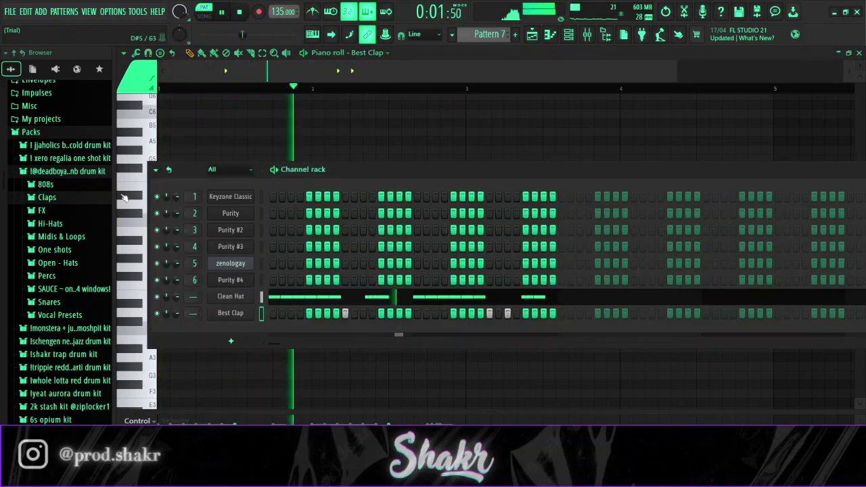
pyautogui.click(47, 275)
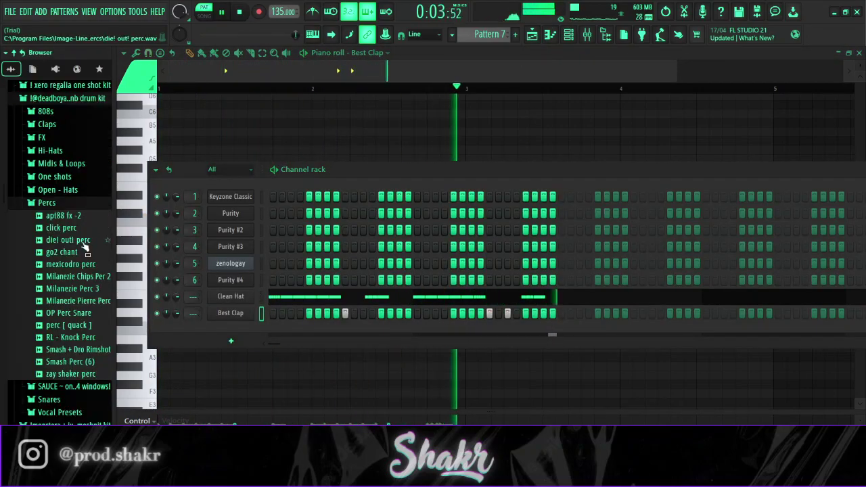
pyautogui.press('space')
pyautogui.click(86, 241)
pyautogui.click(87, 229)
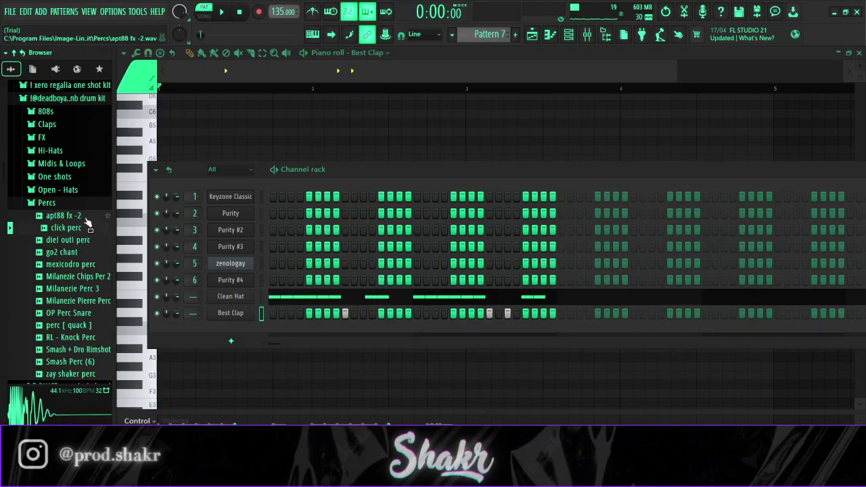
pyautogui.click(87, 214)
pyautogui.click(79, 254)
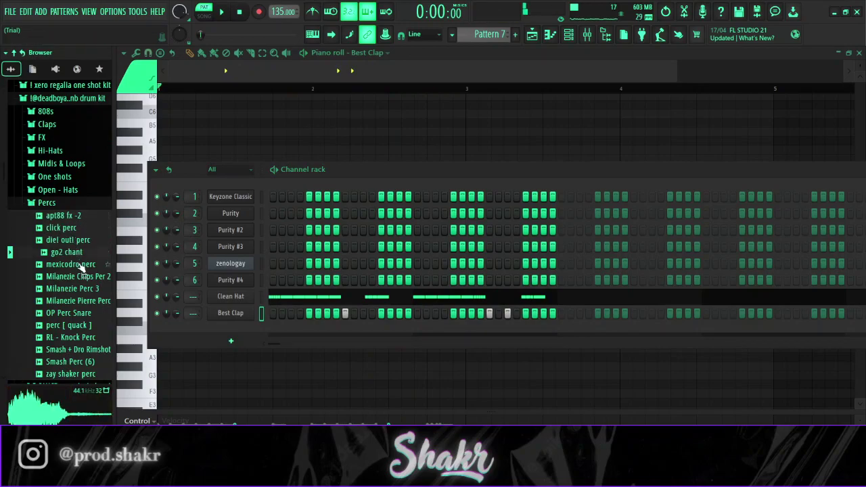
# Add mexicodro perc as a new channel below Best Clap with a hit on step 3, and play the pattern
pyautogui.click(81, 264)
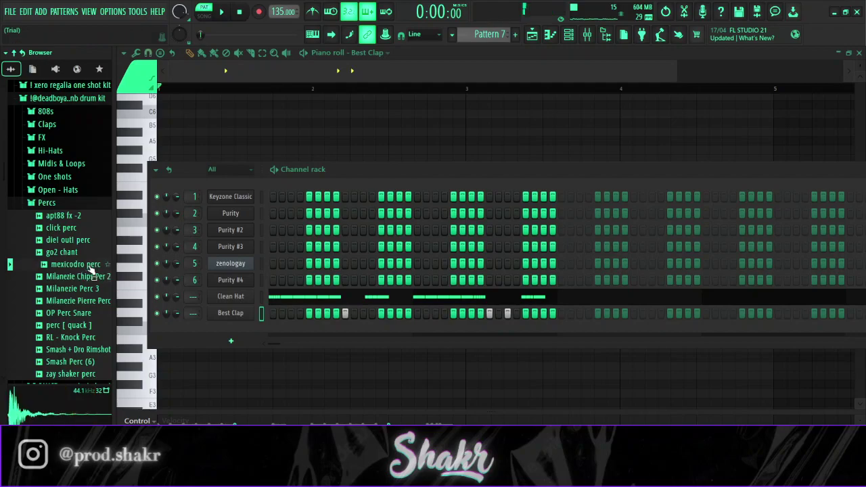
pyautogui.press('Down')
pyautogui.click(88, 264)
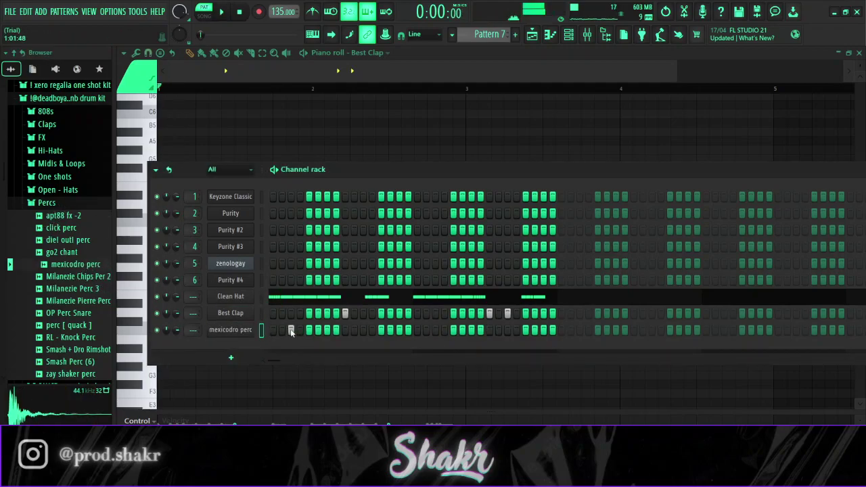
pyautogui.click(67, 204)
pyautogui.press('space')
pyautogui.press('space')
pyautogui.press('space')
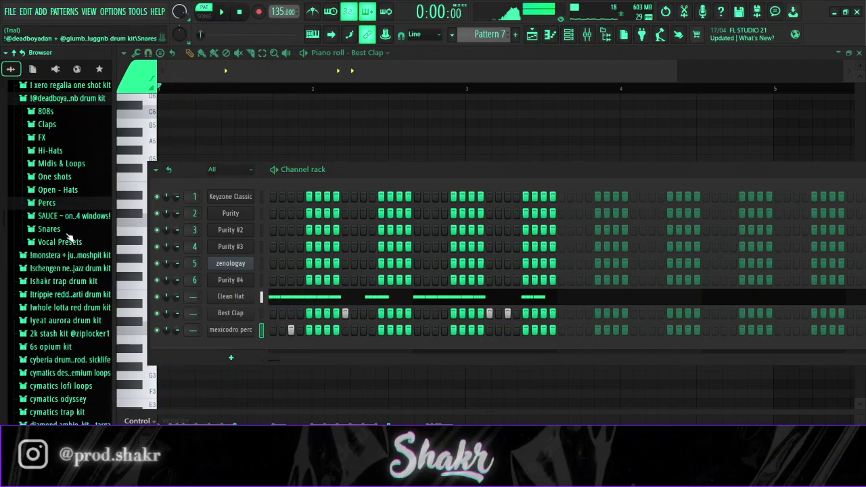
# Audition samples in the drum kit's Snares folder and add the snare named 4 as a new channel below mexicodro perc
pyautogui.click(69, 231)
pyautogui.click(78, 245)
pyautogui.click(82, 257)
pyautogui.click(89, 268)
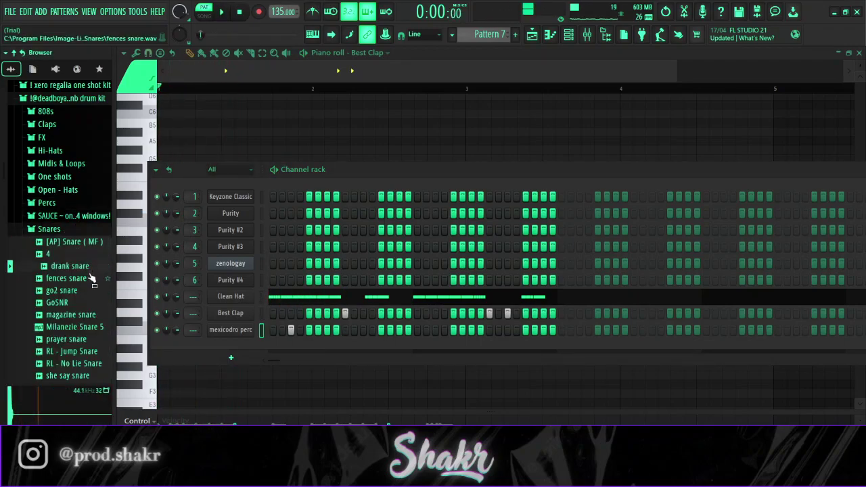
pyautogui.moveTo(236, 349); pyautogui.dragTo(238, 349)
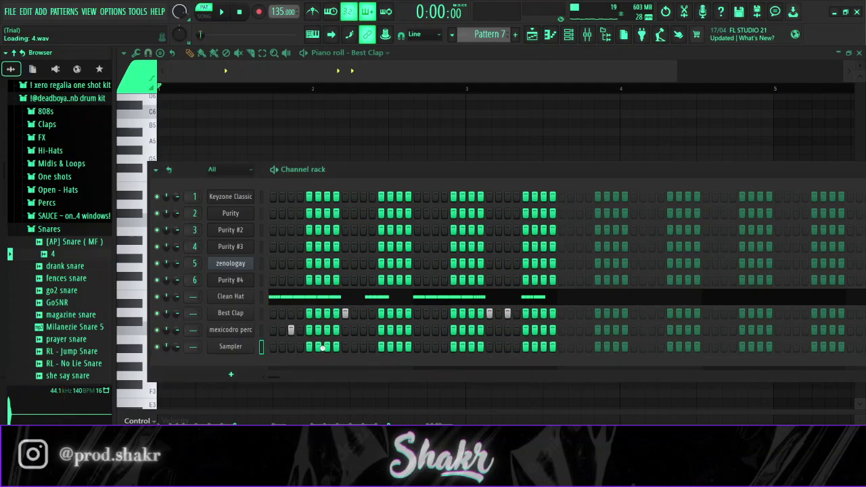
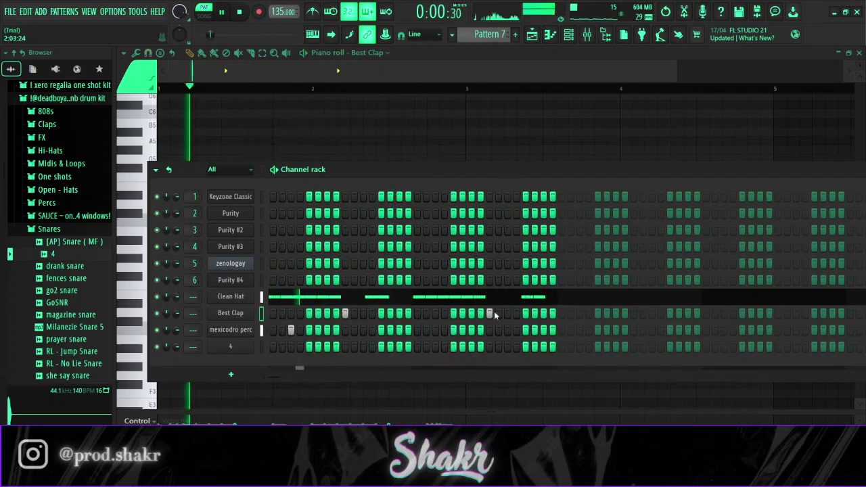
pyautogui.press('space')
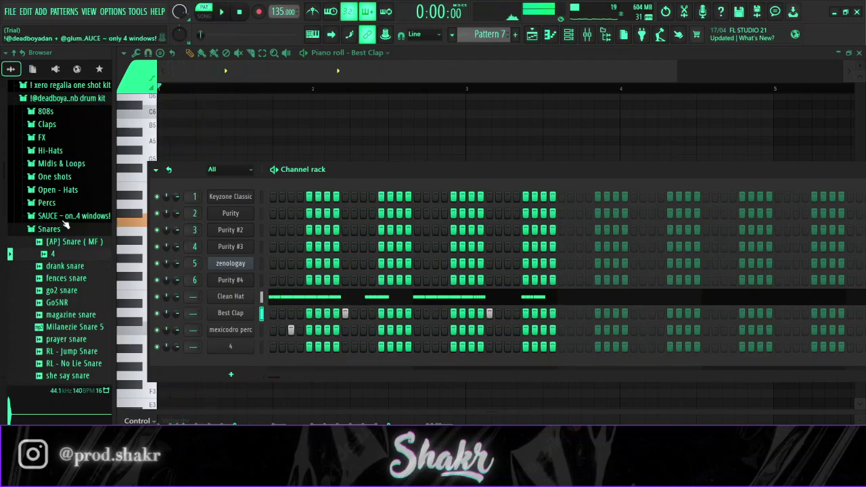
# Add the kankan xangang 808 sample from the drum kit's 808s folder as a new channel below the snare
pyautogui.click(66, 227)
pyautogui.click(57, 113)
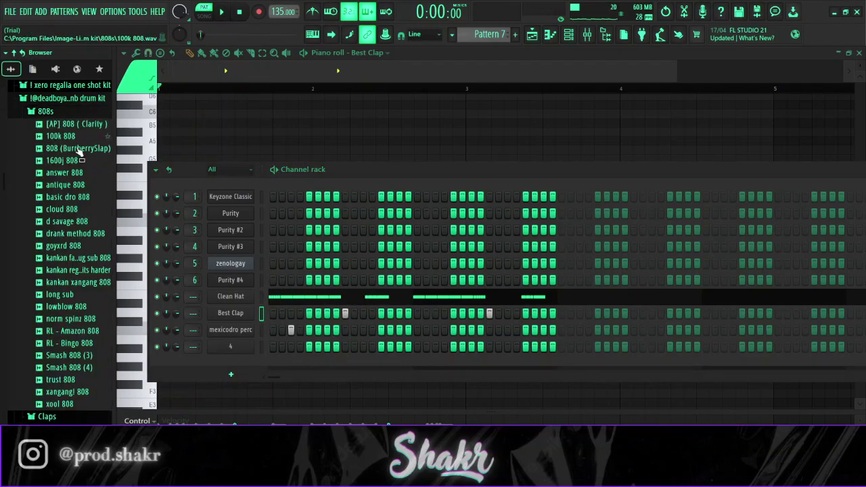
pyautogui.click(89, 284)
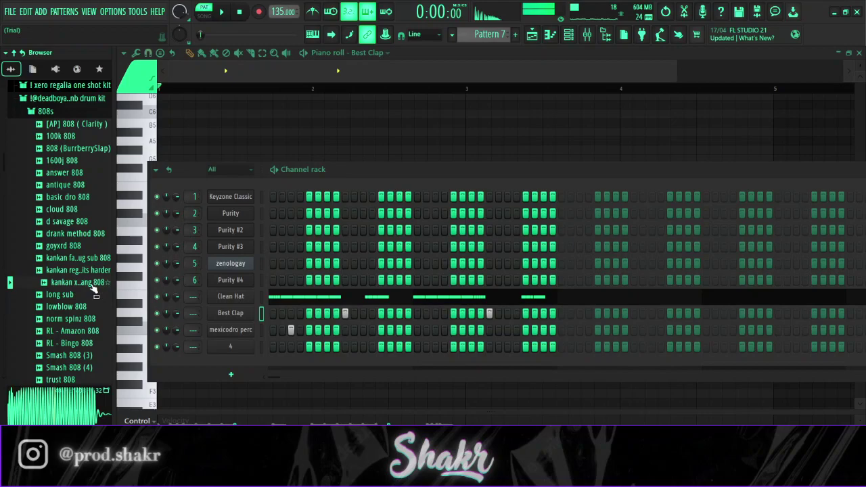
pyautogui.moveTo(243, 367); pyautogui.dragTo(284, 370)
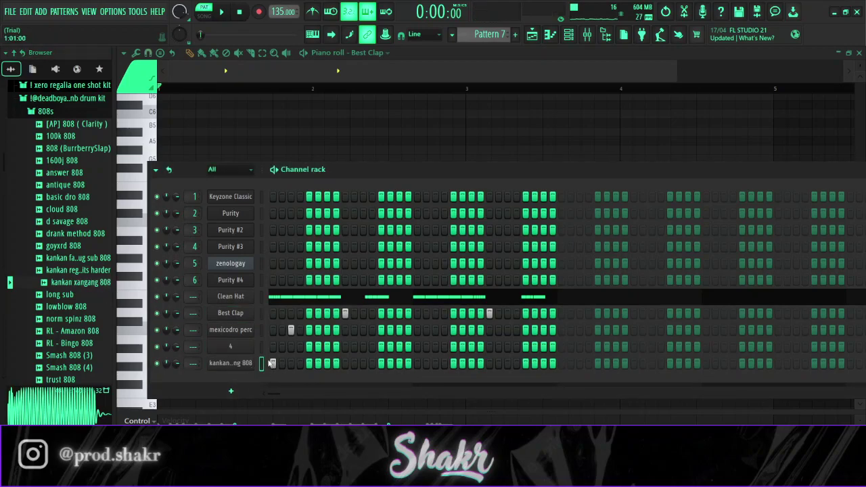
# Place kankan xangang 808 hits on steps 1, 7, 13, 19 and 27 while the pattern plays
pyautogui.press('space')
pyautogui.click(382, 364)
pyautogui.click(436, 365)
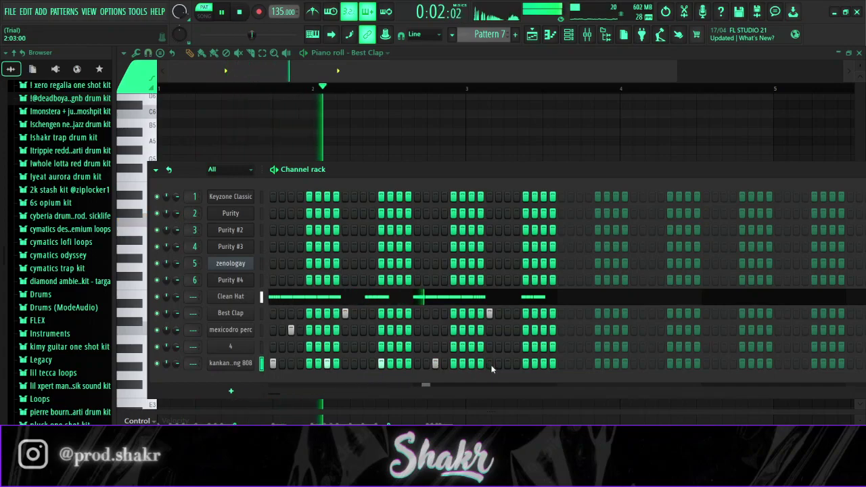
pyautogui.click(471, 366)
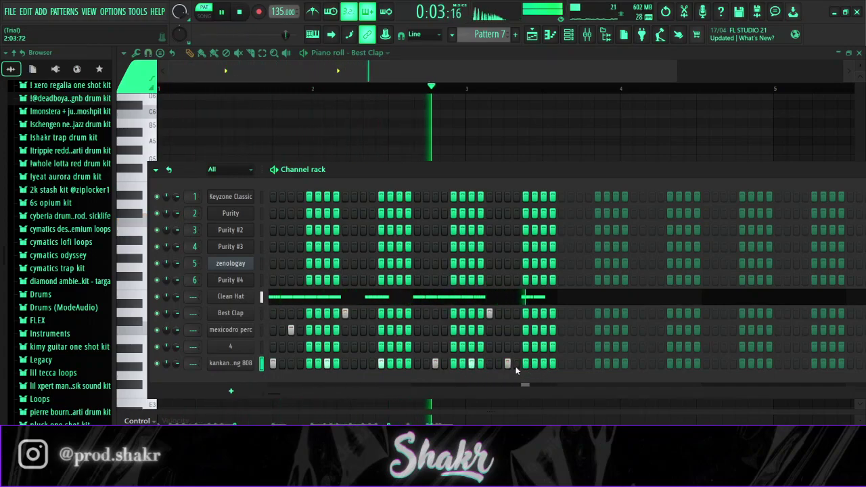
pyautogui.press('space')
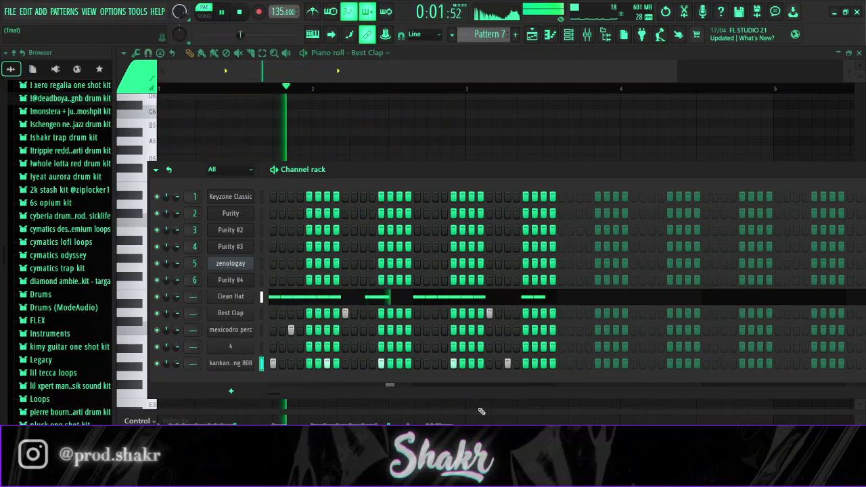
pyautogui.press('space')
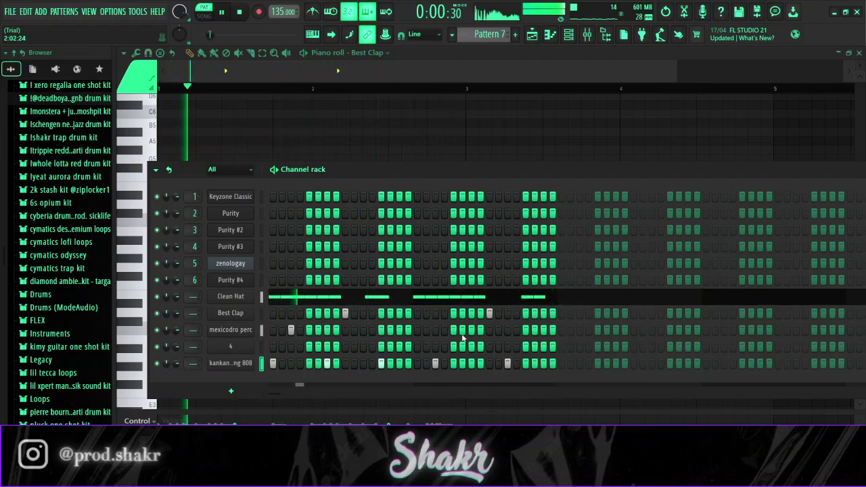
# Place hits of the snare channel 4 on steps 15, 16 and 17 while the pattern plays
pyautogui.scroll(2, 77, 226)
pyautogui.press('space')
pyautogui.moveTo(362, 330); pyautogui.dragTo(389, 330)
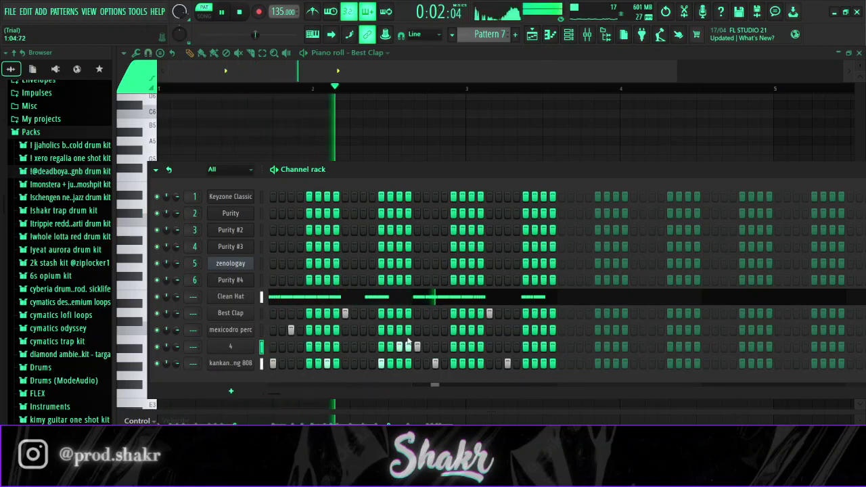
# Add a note between each of the three snare hits in the piano roll to form a five-note roll, and play it back
pyautogui.press('space')
pyautogui.click(363, 71)
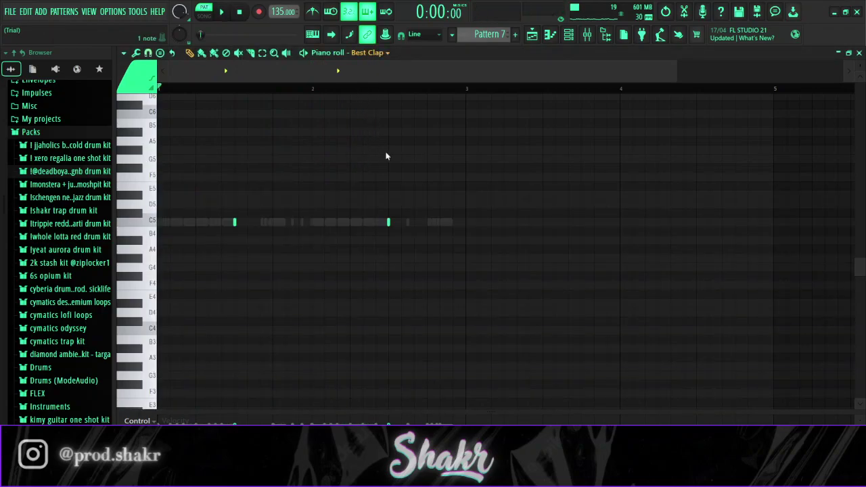
pyautogui.scroll(6, 300, 91)
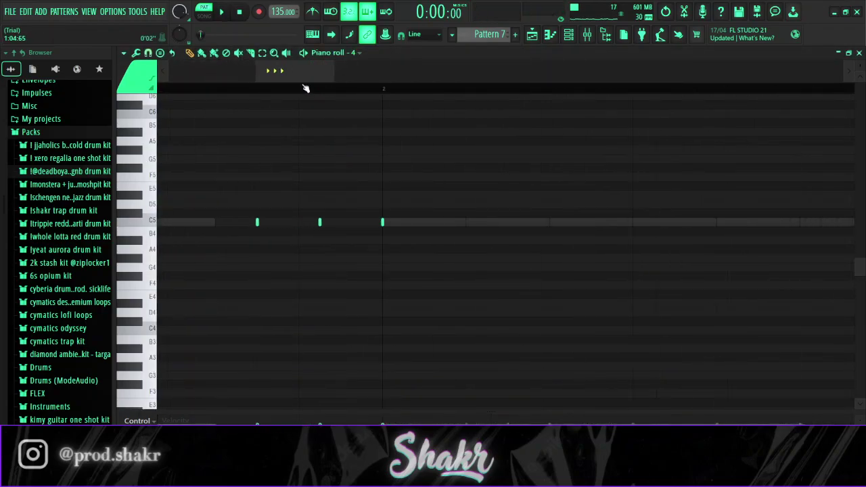
pyautogui.click(287, 223)
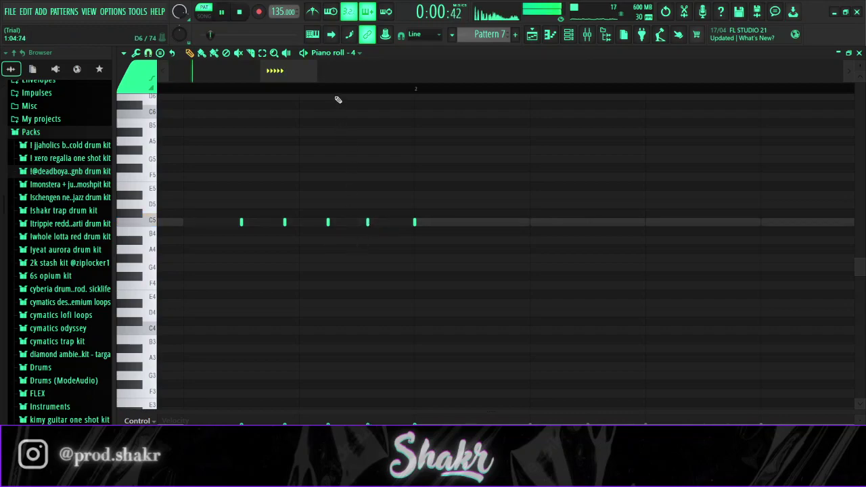
pyautogui.scroll(-2, 337, 98)
pyautogui.scroll(-2, 337, 93)
pyautogui.scroll(-4, 337, 93)
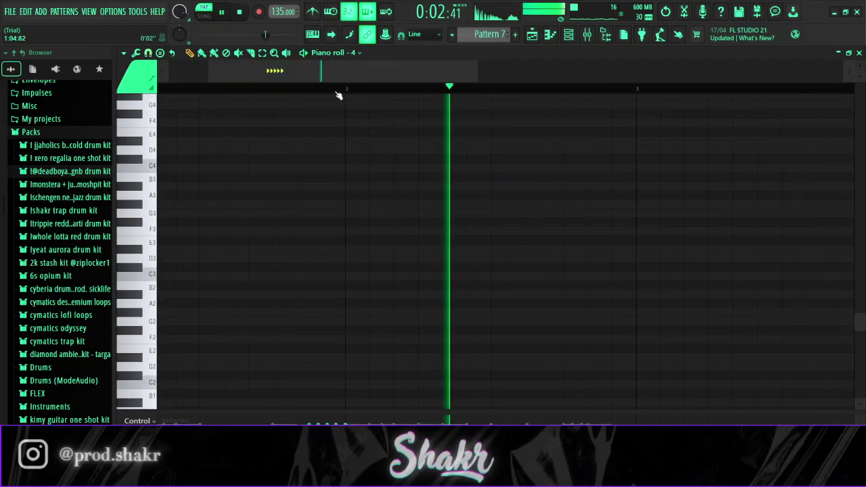
pyautogui.scroll(3, 340, 102)
pyautogui.scroll(2, 299, 91)
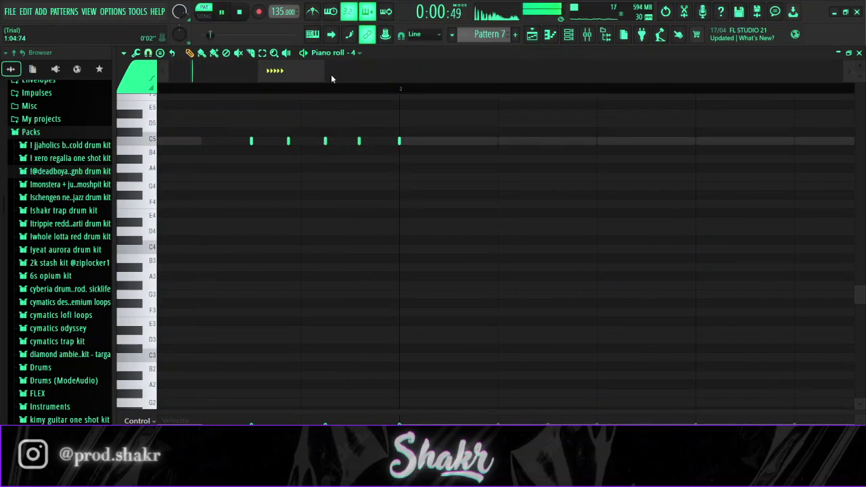
pyautogui.scroll(-3, 345, 91)
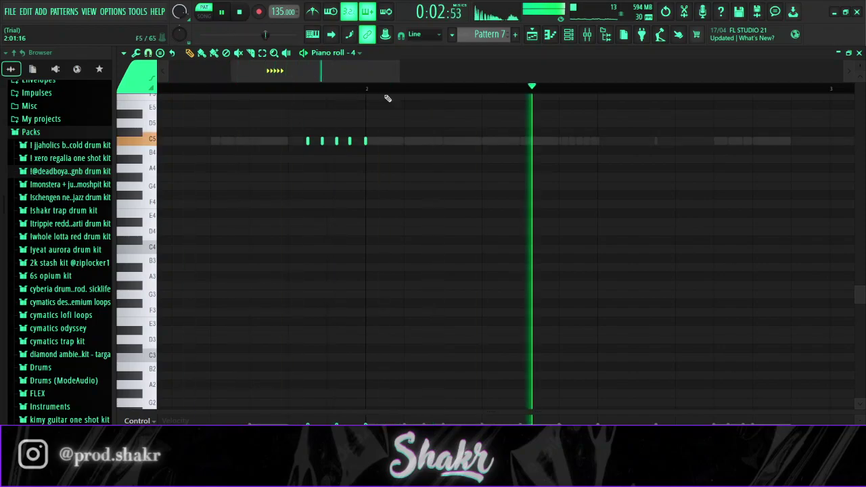
pyautogui.scroll(-4, 429, 91)
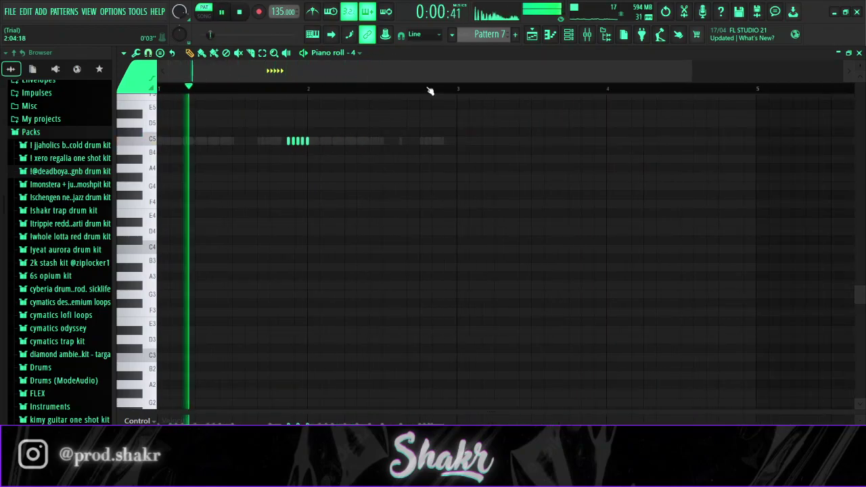
# Duplicate the snare roll, the mexicodro perc hit and the Best Clap hits two bars on, into bars 3 and 4
pyautogui.click(571, 35)
pyautogui.rightClick(485, 116)
pyautogui.hotkey('ctrl', 'a')
pyautogui.scroll(1, 270, 116)
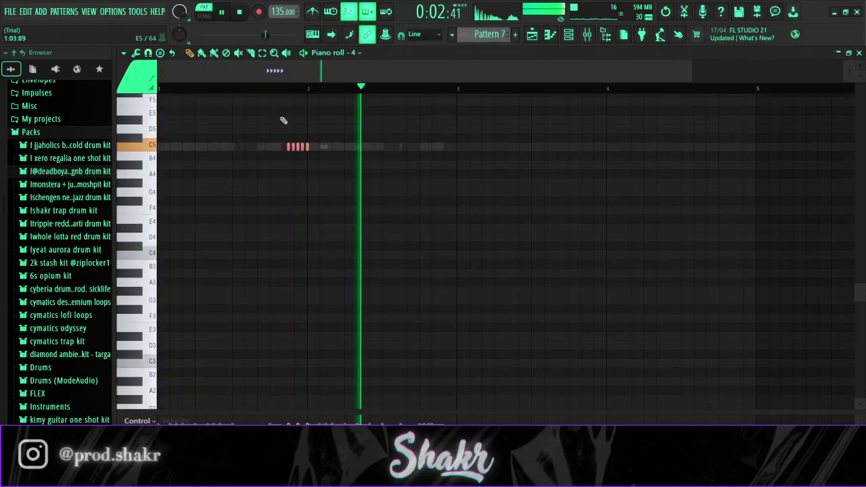
pyautogui.press('space')
pyautogui.moveTo(308, 147); pyautogui.dragTo(607, 147)
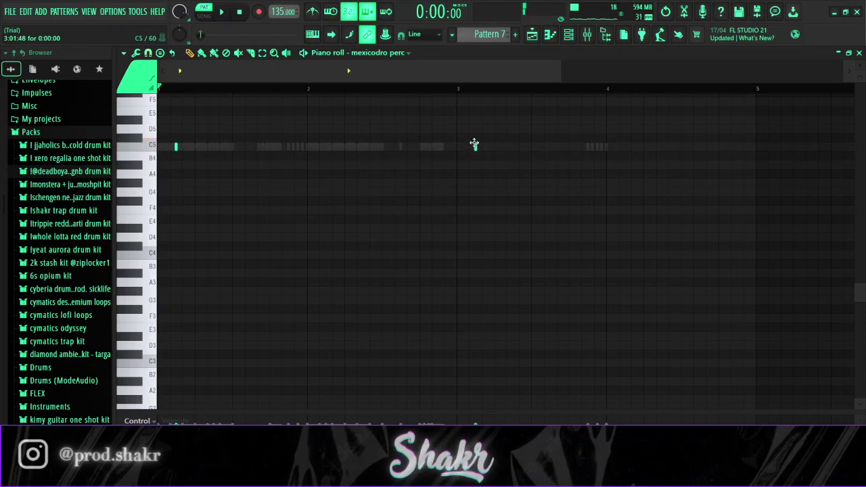
pyautogui.moveTo(482, 206); pyautogui.dragTo(161, 124)
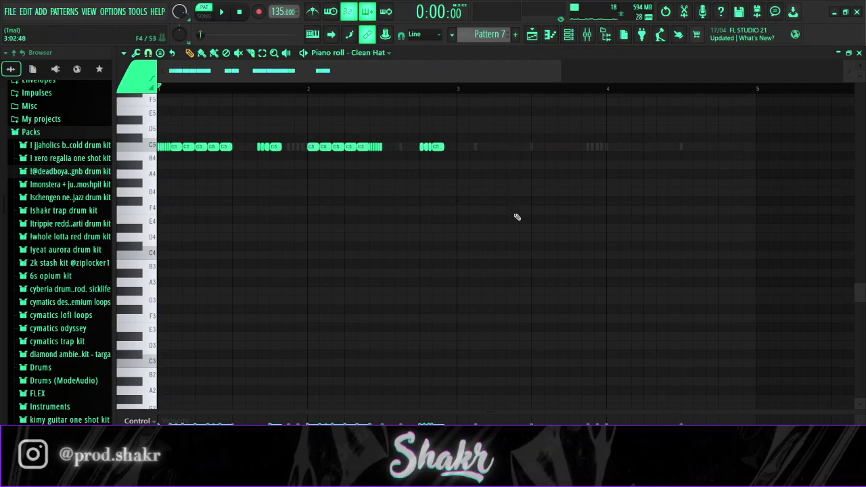
# Duplicate all Clean Hat notes from bars 1 and 2 into bars 3 and 4 and play the pattern
pyautogui.hotkey('ctrl', 'a')
pyautogui.press('space')
pyautogui.moveTo(192, 153); pyautogui.dragTo(485, 156)
pyautogui.keyDown('ctrl'); pyautogui.click(473, 113); pyautogui.keyUp('ctrl')
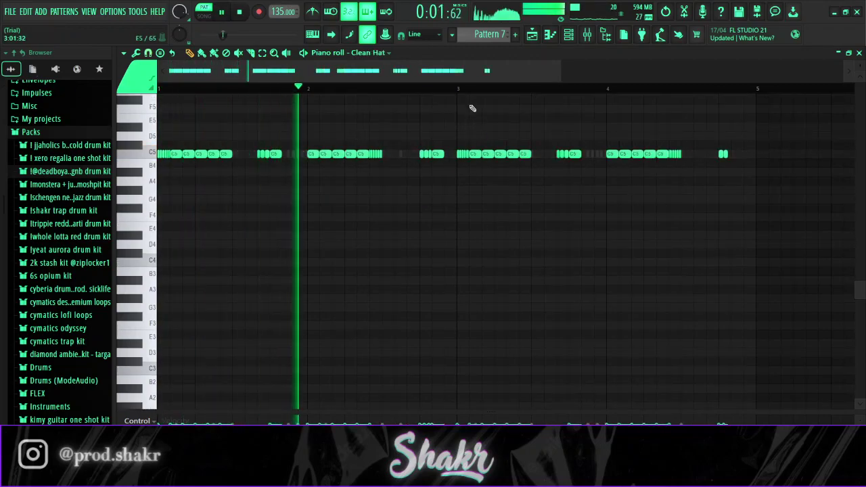
pyautogui.scroll(-3, 468, 95)
# Show the kankan xangang 808 notes in the piano roll and extend each one to the start of the next
pyautogui.click(568, 36)
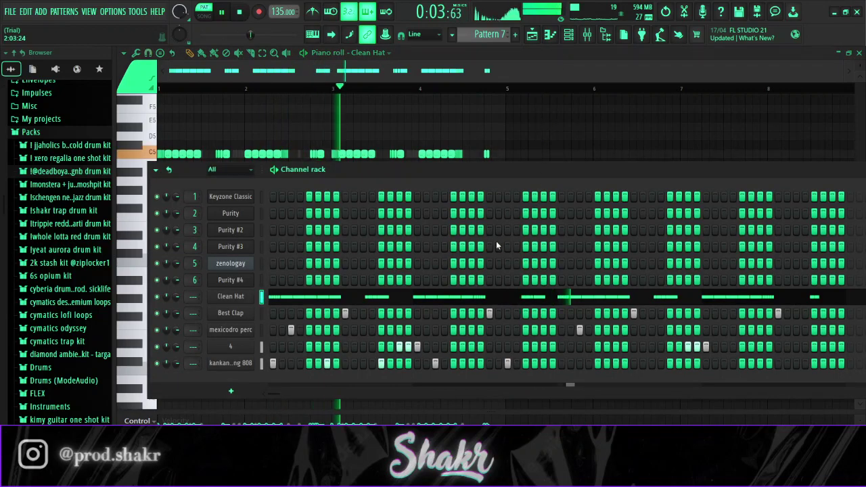
pyautogui.click(389, 52)
pyautogui.press('space')
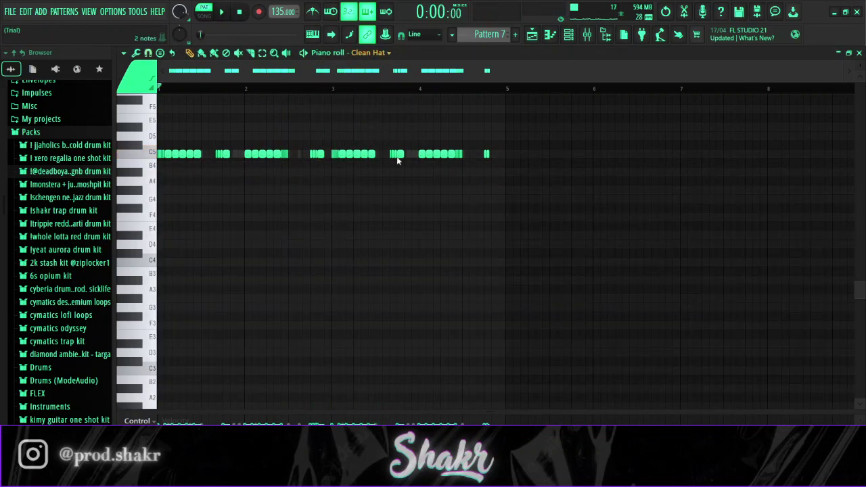
pyautogui.press('Down')
pyautogui.hotkey('ctrl', 'l')
pyautogui.scroll(3, 390, 193)
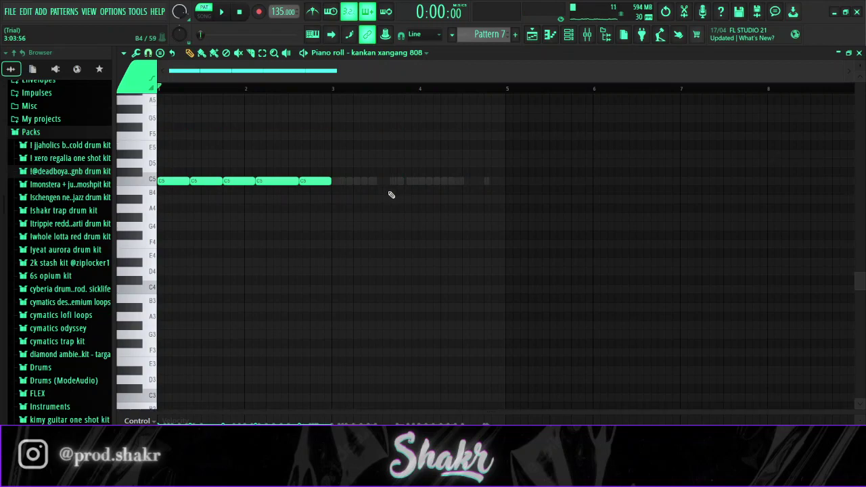
# Transpose the 808 notes in bars 1 and 2 to F#5 and duplicate them into bars 3 and 4 at E5
pyautogui.keyDown('ctrl'); pyautogui.click(152, 236); pyautogui.keyUp('ctrl')
pyautogui.moveTo(172, 235); pyautogui.dragTo(340, 205)
pyautogui.rightClick(178, 160)
pyautogui.hotkey('ctrl', 'a')
pyautogui.rightClick(343, 174)
# Play the pattern and raise the last 808 note of bar 2 to A5
pyautogui.press('space')
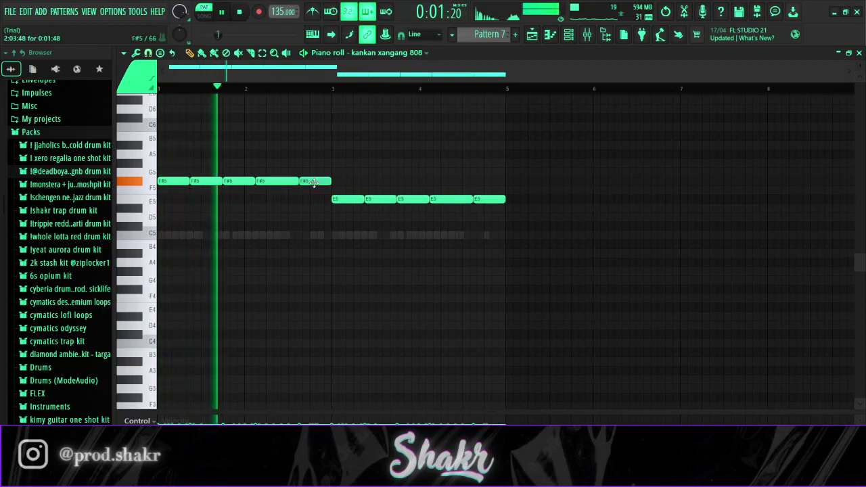
pyautogui.moveTo(314, 180); pyautogui.dragTo(315, 154)
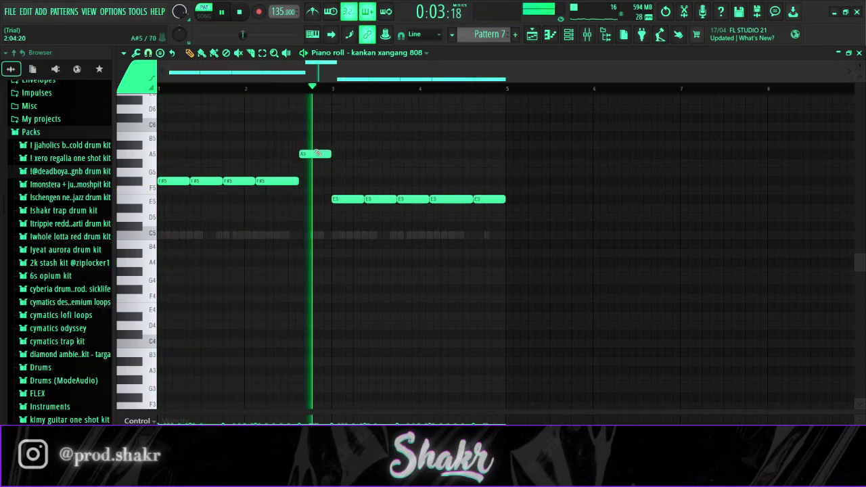
# Play the pattern with the 808 line and bring up the channel rack
pyautogui.moveTo(475, 197); pyautogui.dragTo(490, 182)
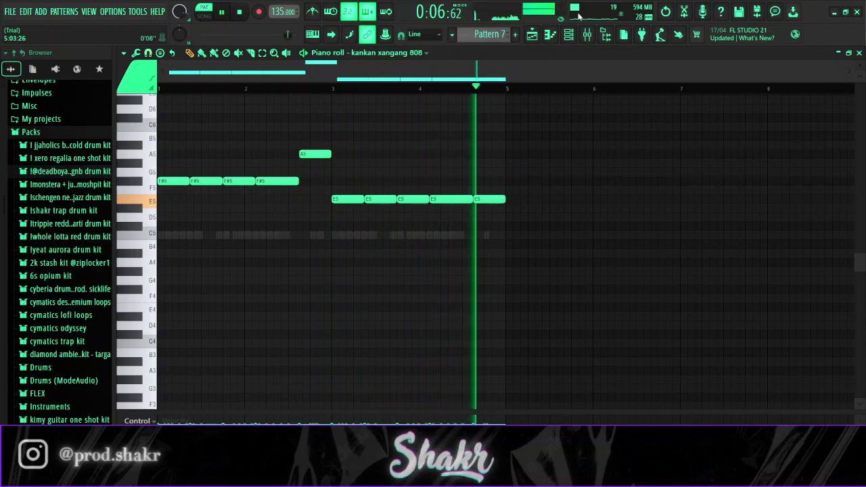
pyautogui.press('F6')
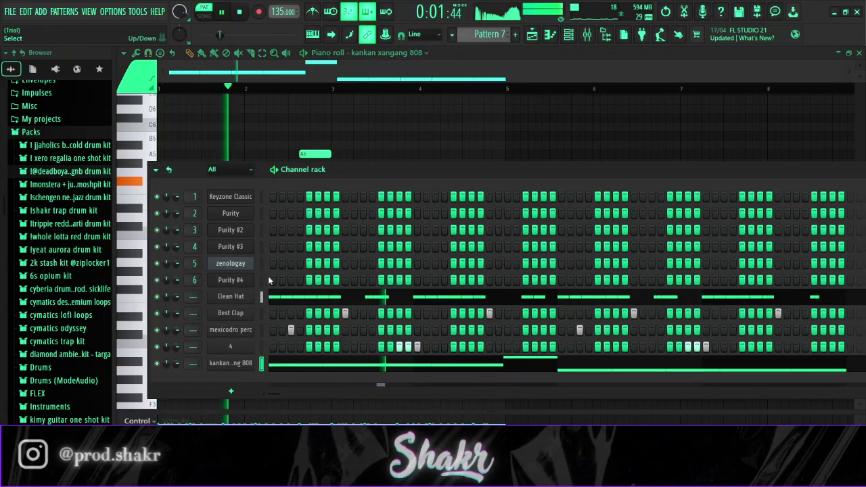
pyautogui.press('space')
pyautogui.press('space')
pyautogui.press('F6')
pyautogui.click(569, 35)
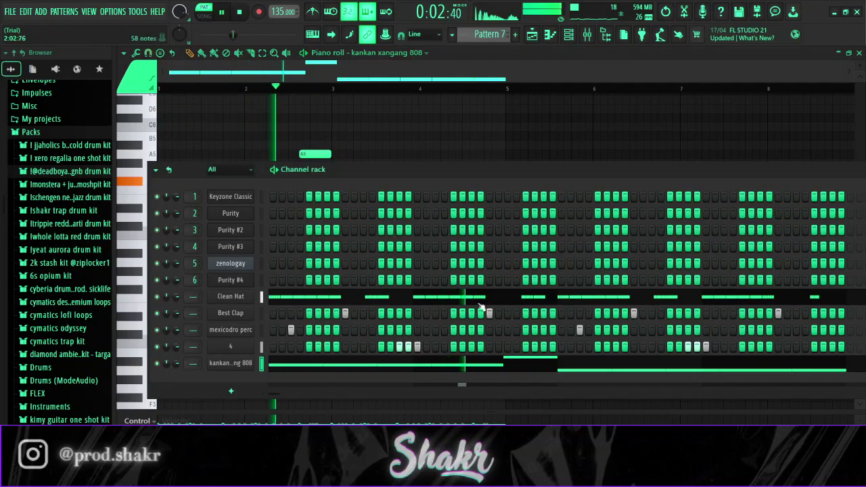
pyautogui.click(57, 172)
pyautogui.press('space')
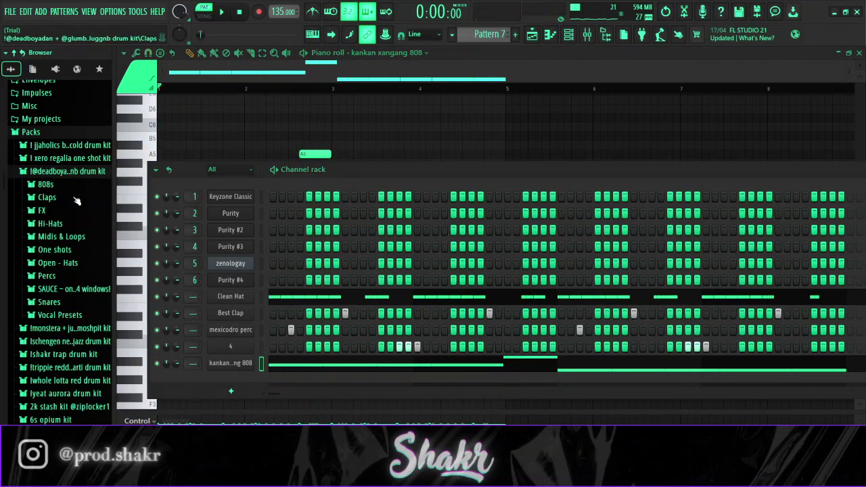
pyautogui.click(71, 299)
pyautogui.click(76, 304)
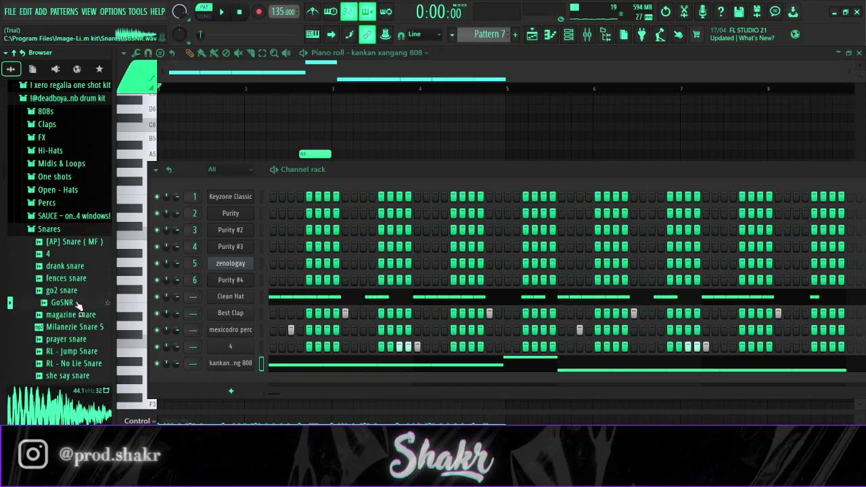
pyautogui.scroll(-3, 79, 291)
pyautogui.click(85, 244)
pyautogui.click(84, 254)
pyautogui.click(85, 265)
pyautogui.click(88, 279)
pyautogui.click(90, 291)
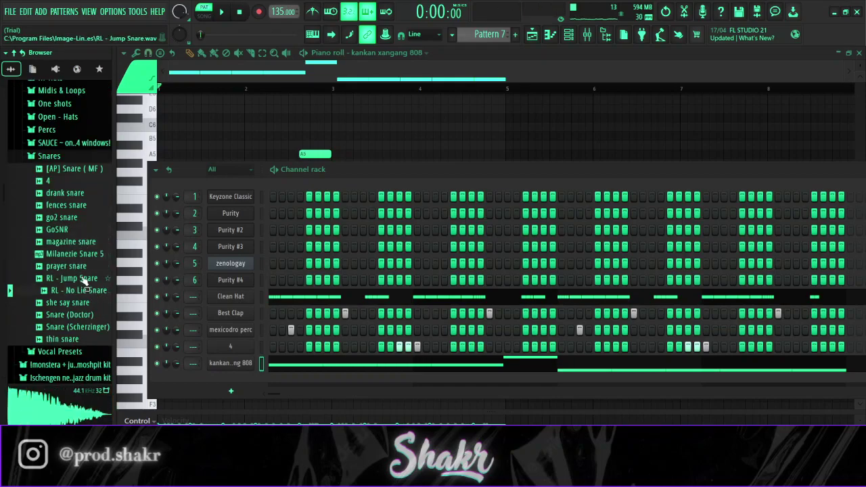
pyautogui.click(83, 279)
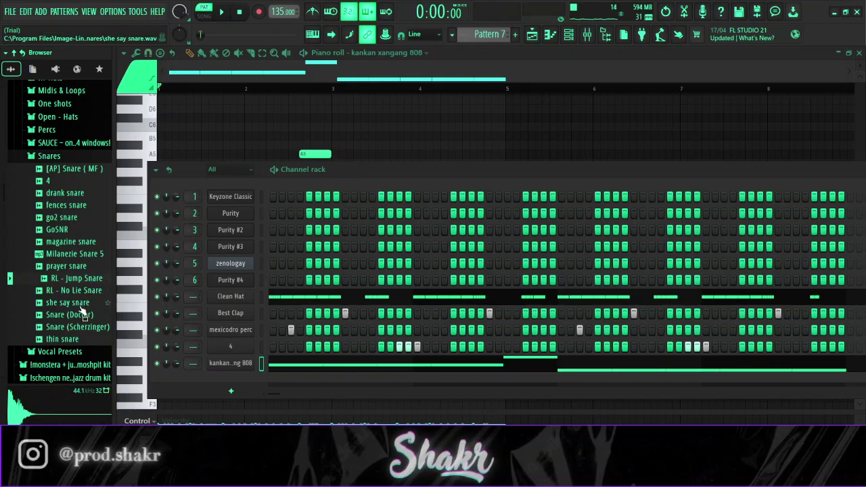
pyautogui.click(82, 315)
pyautogui.click(84, 327)
pyautogui.click(85, 339)
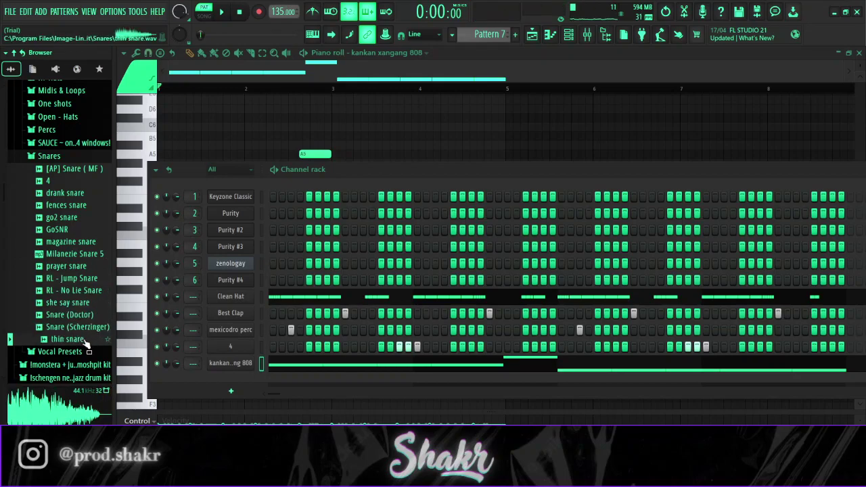
# Add thin snare as a channel above the 808 and place hits on step 11 of bar 1 and steps 7 to 9 of bar 2
pyautogui.moveTo(217, 352); pyautogui.dragTo(218, 355)
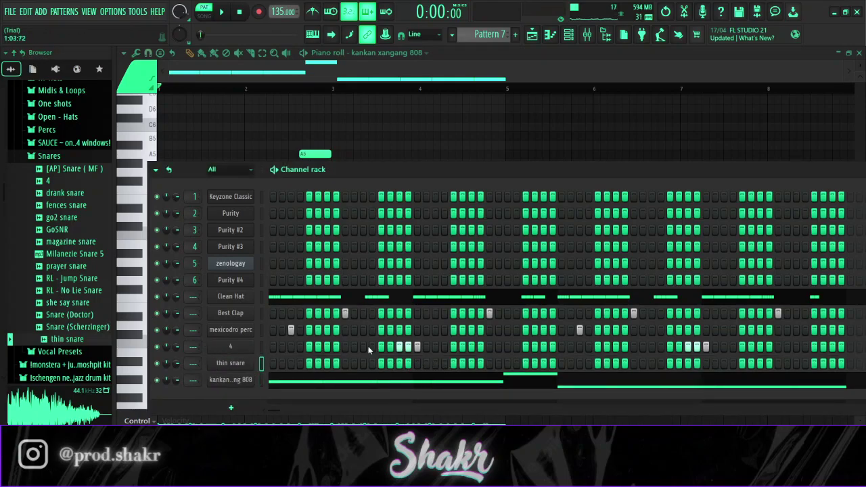
pyautogui.press('space')
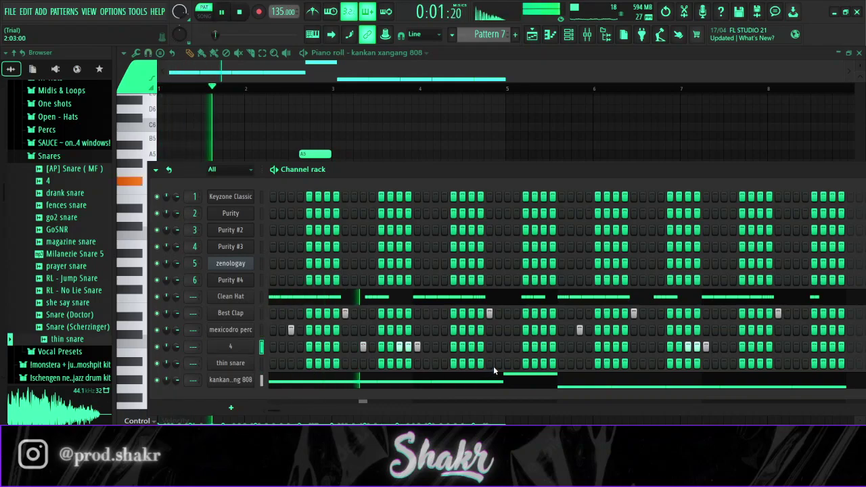
pyautogui.rightClick(365, 346)
pyautogui.click(364, 362)
pyautogui.press('space')
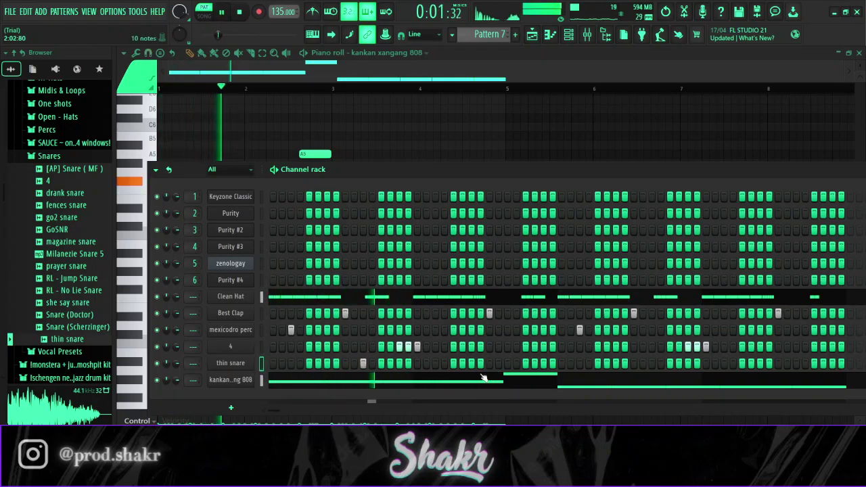
pyautogui.moveTo(472, 365); pyautogui.dragTo(489, 365)
pyautogui.press('space')
pyautogui.press('space')
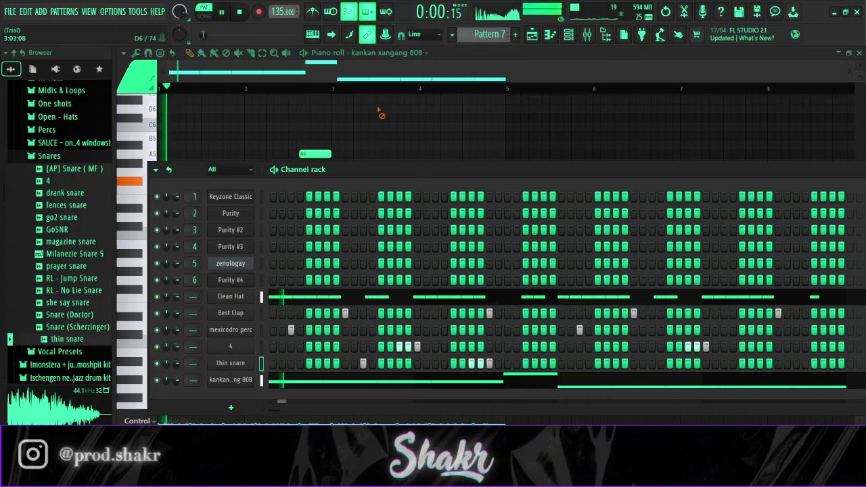
# Show the thin snare notes in the piano roll and turn the bar 2 hits into an evenly spaced five-note roll
pyautogui.click(396, 57)
pyautogui.press('Down')
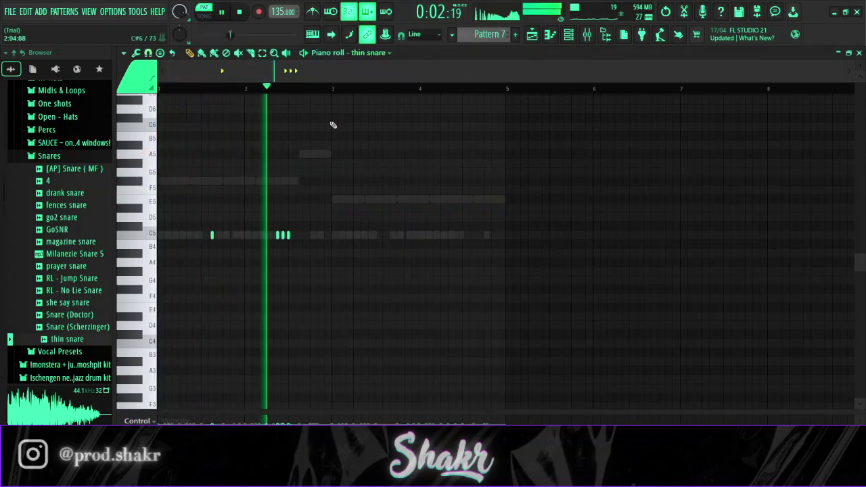
pyautogui.press('space')
pyautogui.scroll(4, 287, 81)
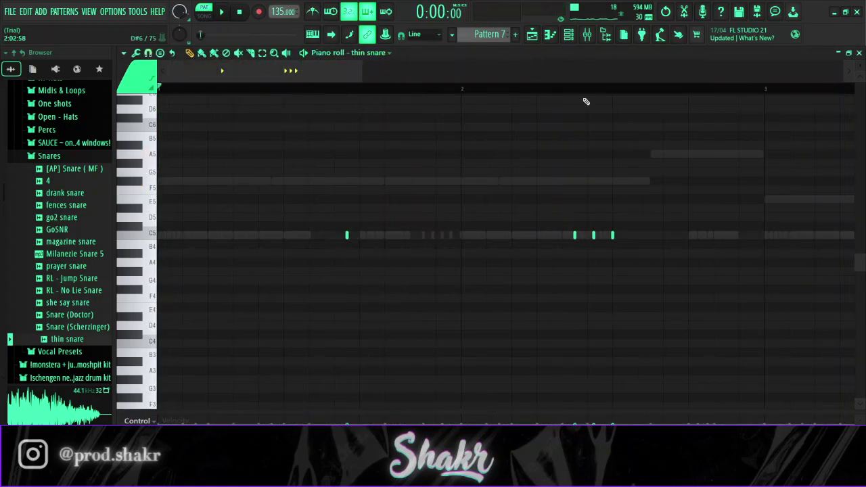
pyautogui.scroll(3, 591, 89)
pyautogui.click(576, 236)
pyautogui.rightClick(577, 237)
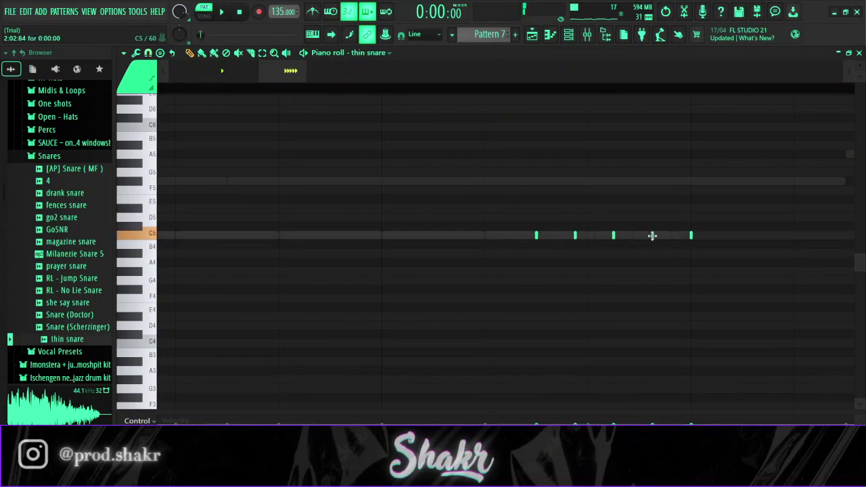
pyautogui.press('space')
# Duplicate the thin snare notes from bars 1 and 2 into bars 3 and 4 and play the pattern
pyautogui.scroll(-5, 605, 91)
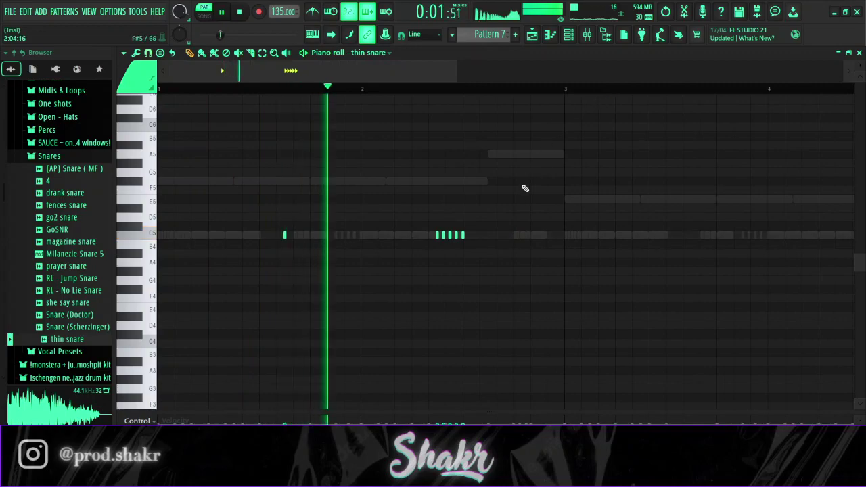
pyautogui.scroll(-3, 411, 92)
pyautogui.press('space')
pyautogui.moveTo(295, 236); pyautogui.dragTo(466, 242)
pyautogui.press('space')
pyautogui.hotkey('ctrl', 'd')
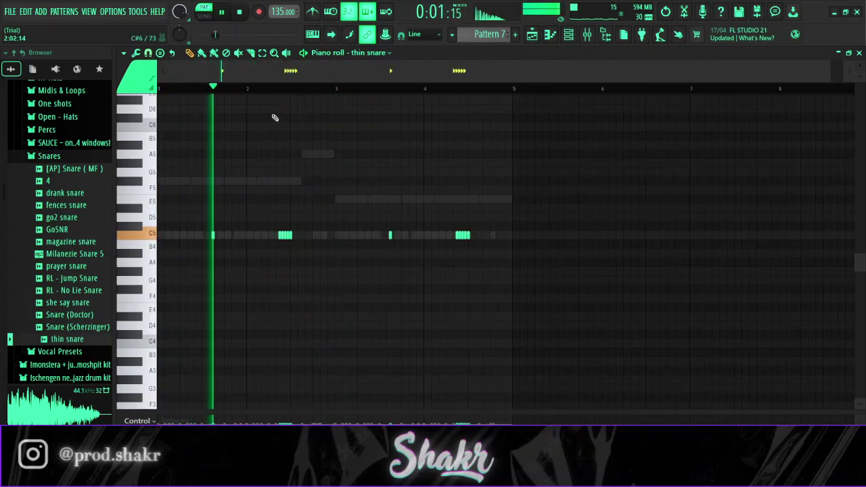
# Delete the last note of the thin snare rolls in bars 2 and 4
pyautogui.scroll(4, 290, 88)
pyautogui.scroll(-3, 335, 203)
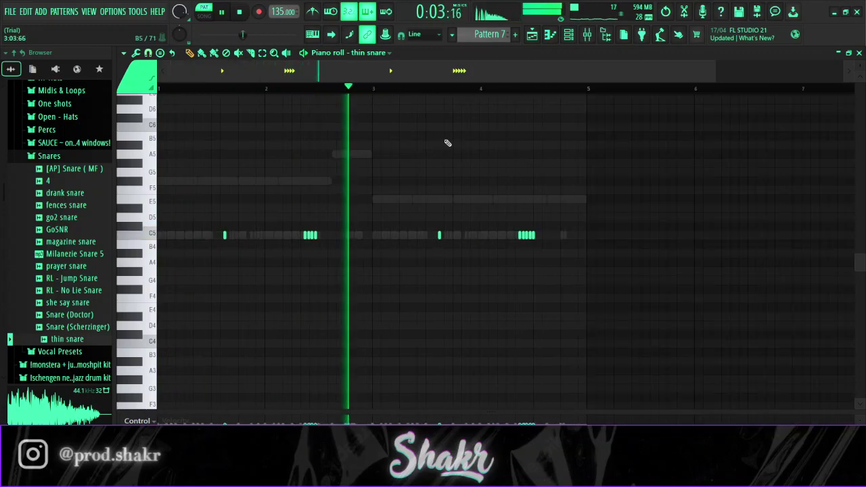
pyautogui.press('space')
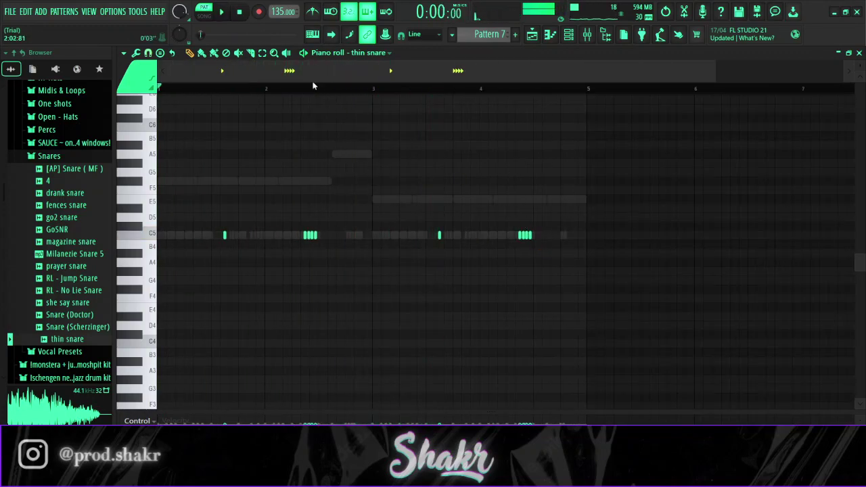
# Adjust the velocities of the bar 2 snare roll and replace the bar 4 roll with a copy of it
pyautogui.scroll(4, 313, 86)
pyautogui.moveTo(273, 213); pyautogui.dragTo(474, 303)
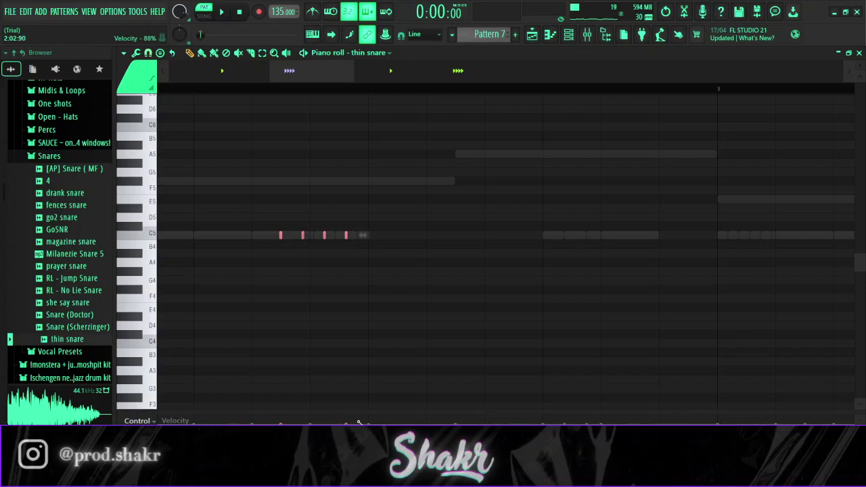
pyautogui.scroll(-4, 376, 90)
pyautogui.moveTo(663, 233); pyautogui.dragTo(721, 261)
pyautogui.press('Delete')
pyautogui.moveTo(338, 226)
pyautogui.mouseDown()
pyautogui.moveTo(368, 240)
pyautogui.moveTo(556, 237)
pyautogui.mouseUp()
pyautogui.press('space')
pyautogui.moveTo(704, 238); pyautogui.dragTo(705, 234)
pyautogui.hotkey('ctrl', 'd')
# Audition other snares in the Snares folder and replace the thin snare channel's sample with RL - Jump Snare
pyautogui.click(568, 34)
pyautogui.press('space')
pyautogui.click(84, 241)
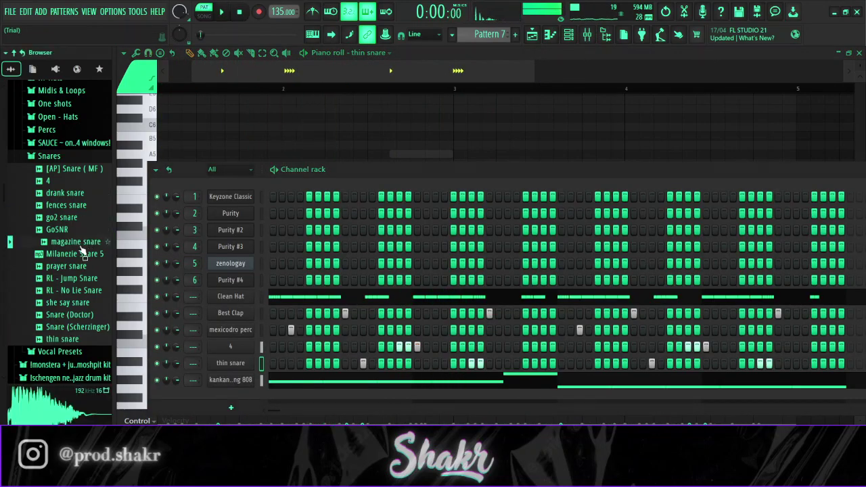
pyautogui.press('Up')
pyautogui.press('Up')
pyautogui.click(84, 301)
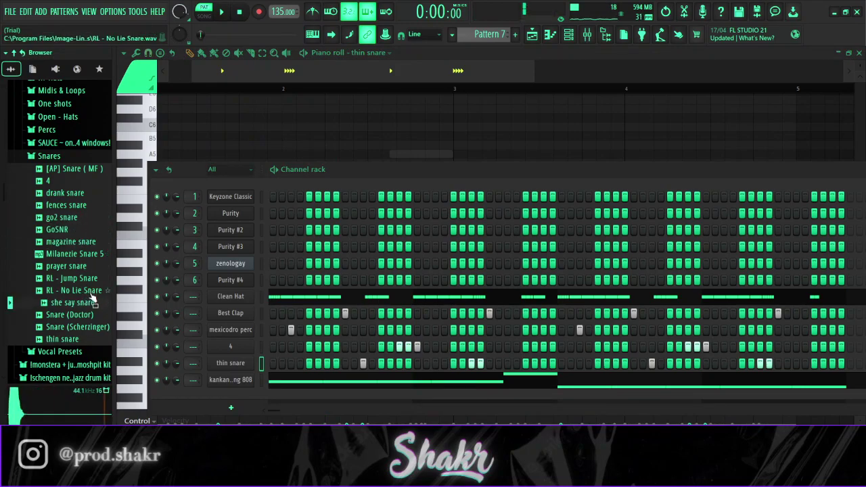
pyautogui.moveTo(75, 278); pyautogui.dragTo(101, 289)
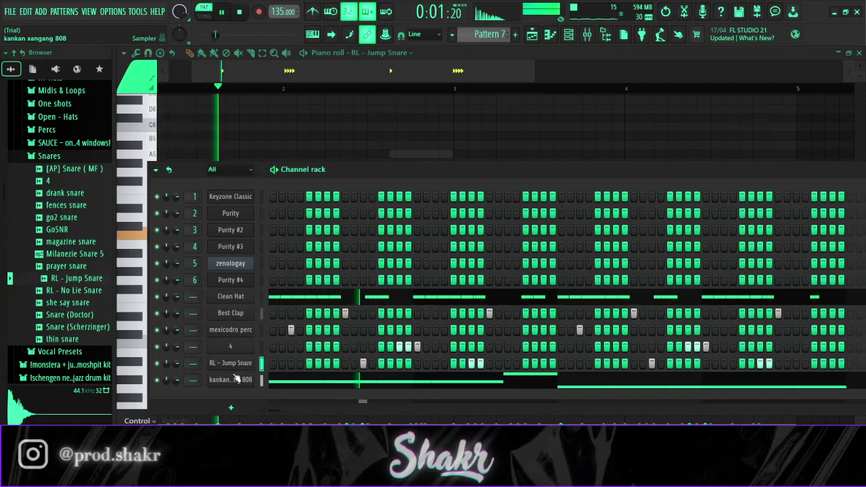
# Switch to the !shakr trap drum kit and audition the sn samples in its SNARE folder
pyautogui.scroll(4, 88, 205)
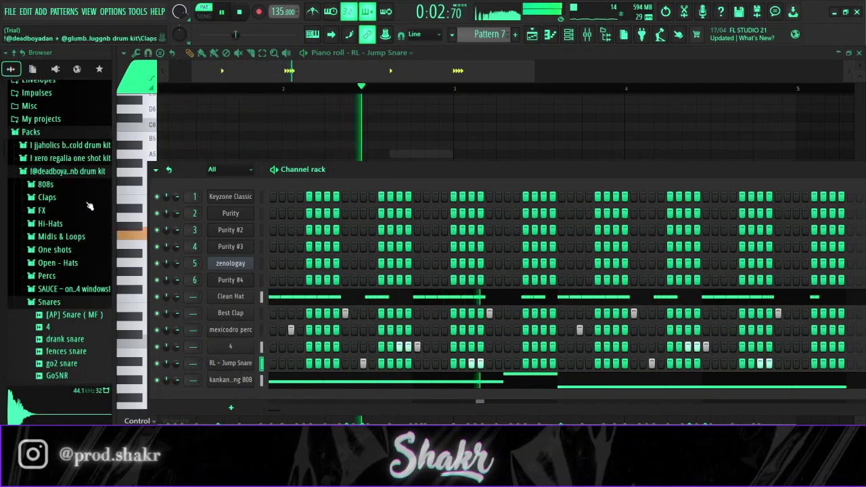
pyautogui.click(84, 304)
pyautogui.click(81, 172)
pyautogui.press('space')
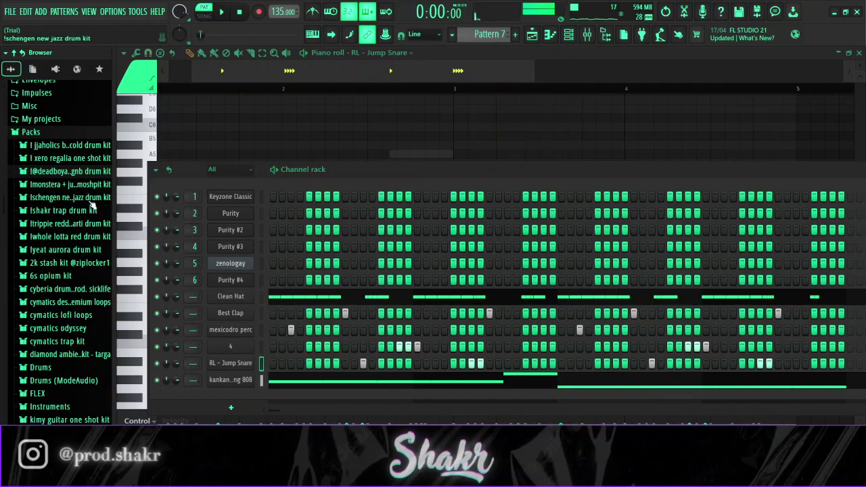
pyautogui.click(95, 211)
pyautogui.scroll(-2, 81, 203)
pyautogui.click(64, 194)
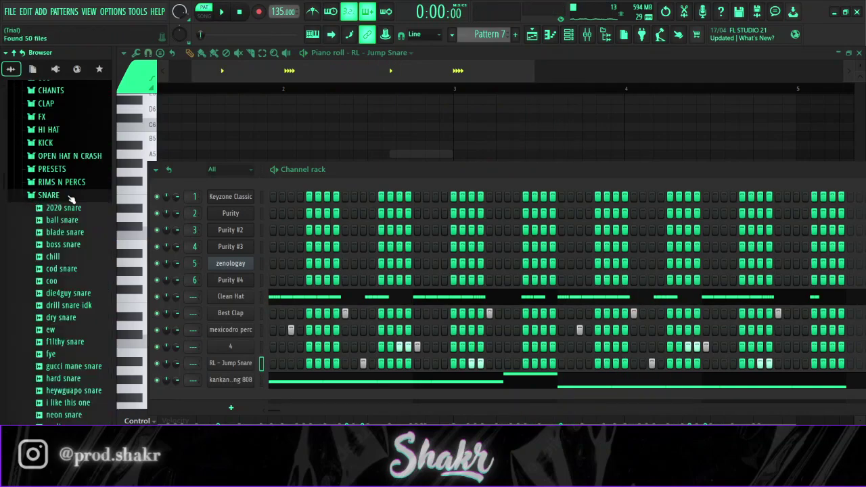
pyautogui.scroll(-5, 74, 253)
pyautogui.click(59, 210)
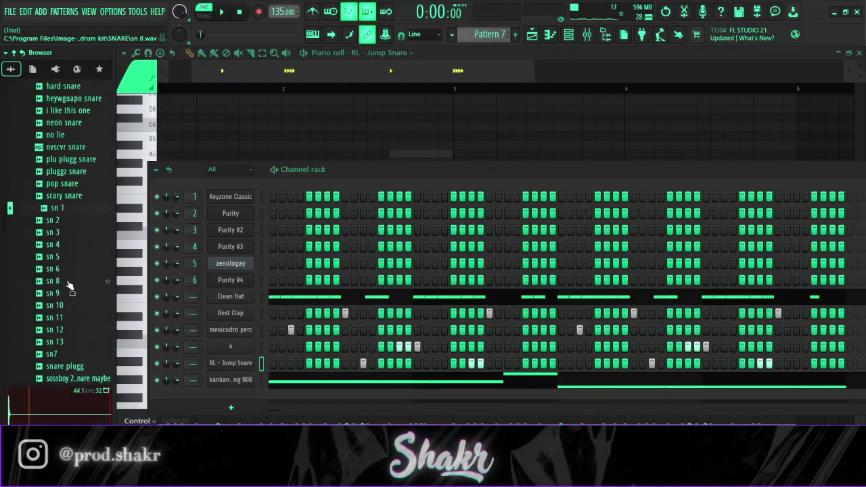
pyautogui.click(90, 232)
# Load sn 5, sn 2 and sn 1 onto the three channels above the 808 and add sn 5 hits on step 5 of bars 1 and 3
pyautogui.moveTo(80, 224); pyautogui.dragTo(248, 320)
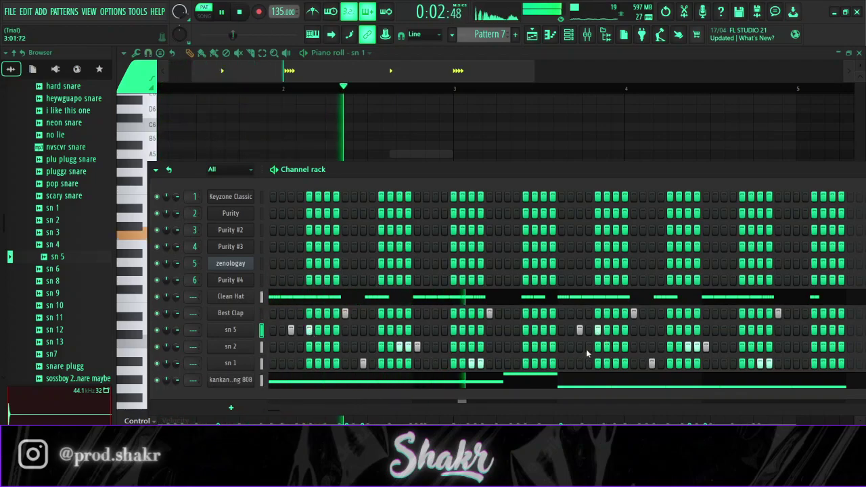
pyautogui.click(544, 364)
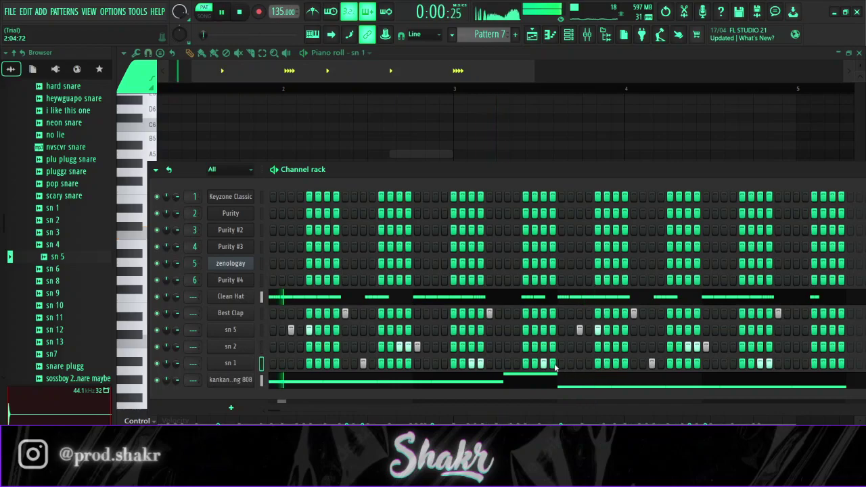
pyautogui.press('space')
# Turn off Use loop points in the sn 5, sn 2 and sn 1 samplers and play the pattern
pyautogui.click(230, 329)
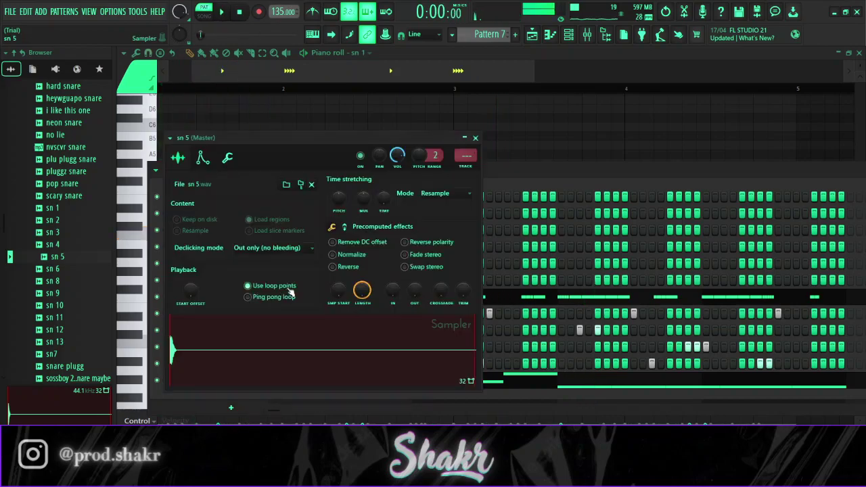
pyautogui.press('Escape')
pyautogui.click(231, 346)
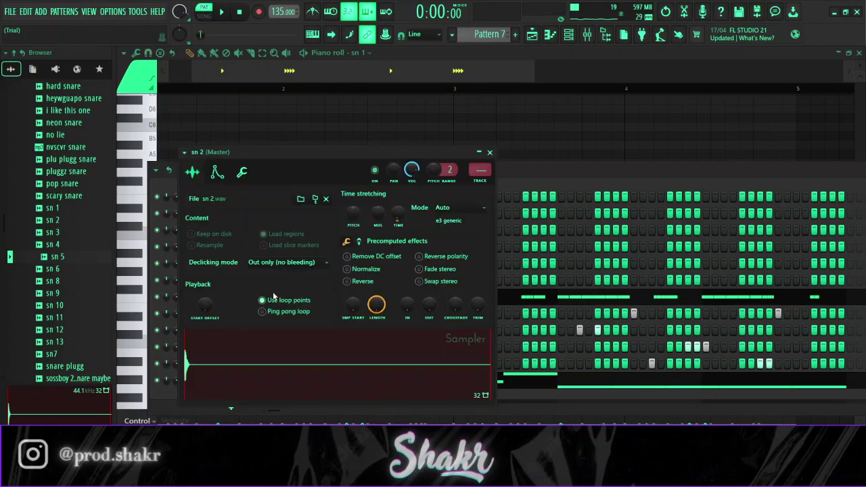
pyautogui.press('Escape')
pyautogui.click(247, 366)
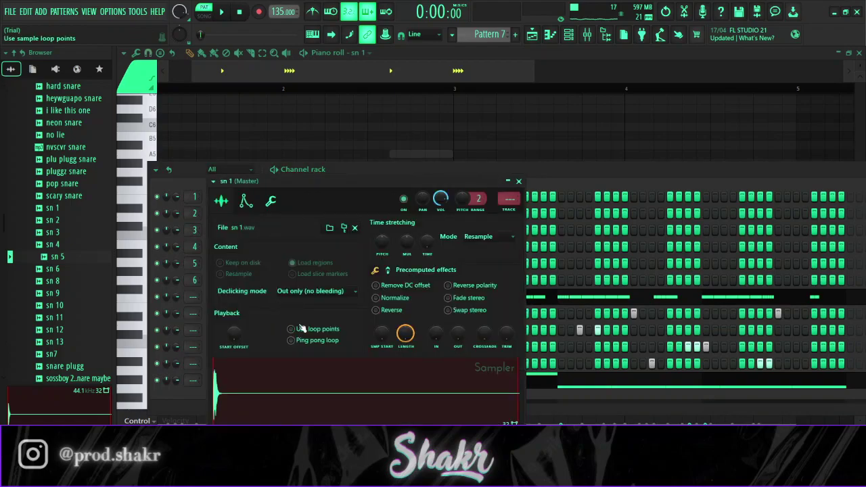
pyautogui.press('Escape')
pyautogui.press('space')
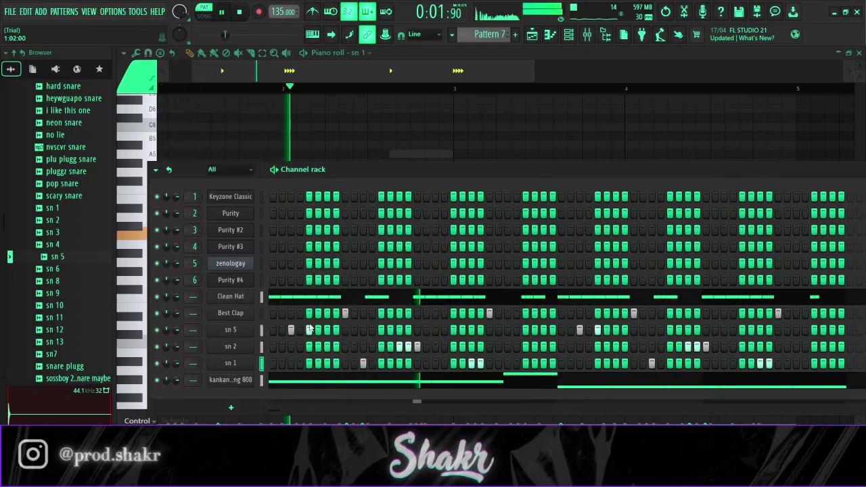
# Close the SNARE folder and open the OPEN HAT N CRASH folder of the !shakr trap drum kit
pyautogui.scroll(8, 58, 232)
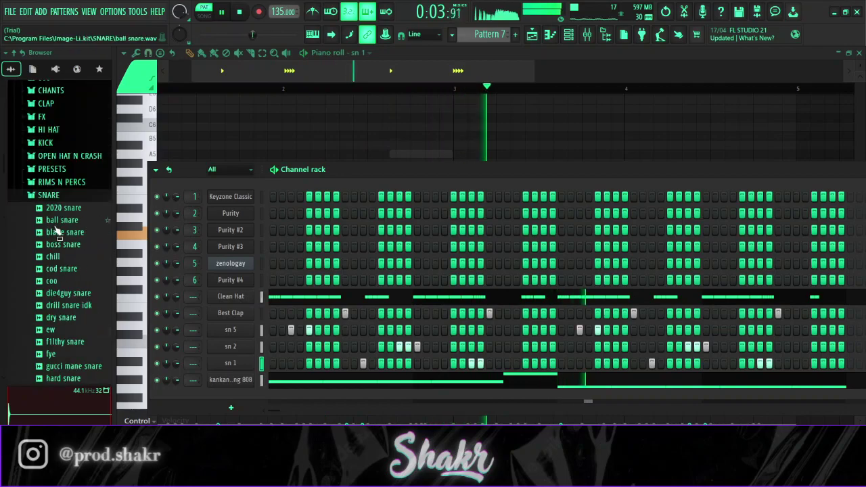
pyautogui.click(49, 195)
pyautogui.click(68, 156)
pyautogui.press('space')
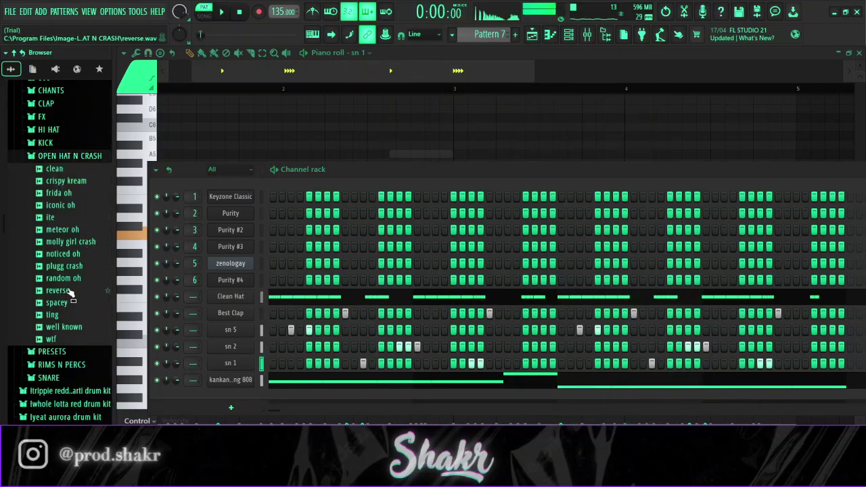
# Load the spacey sample onto a new channel above the 808, with hits on step 1 of bars 1 and 3, and play the pattern
pyautogui.click(72, 290)
pyautogui.click(85, 304)
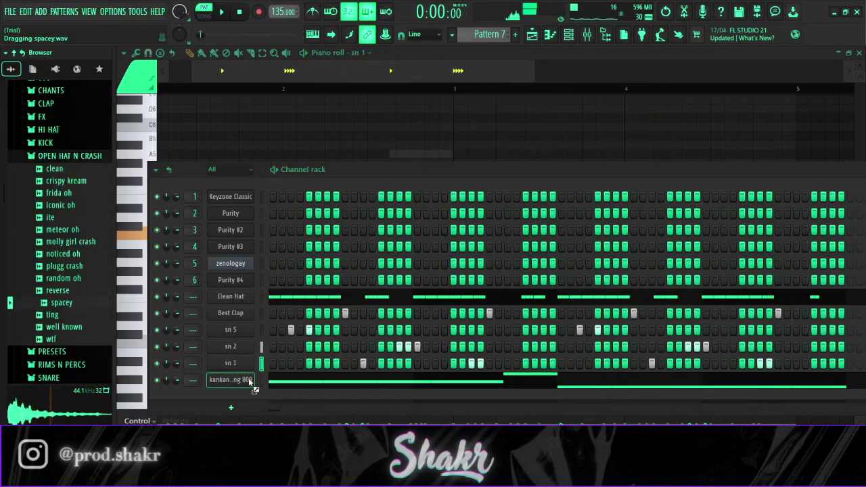
pyautogui.moveTo(250, 380); pyautogui.dragTo(251, 379)
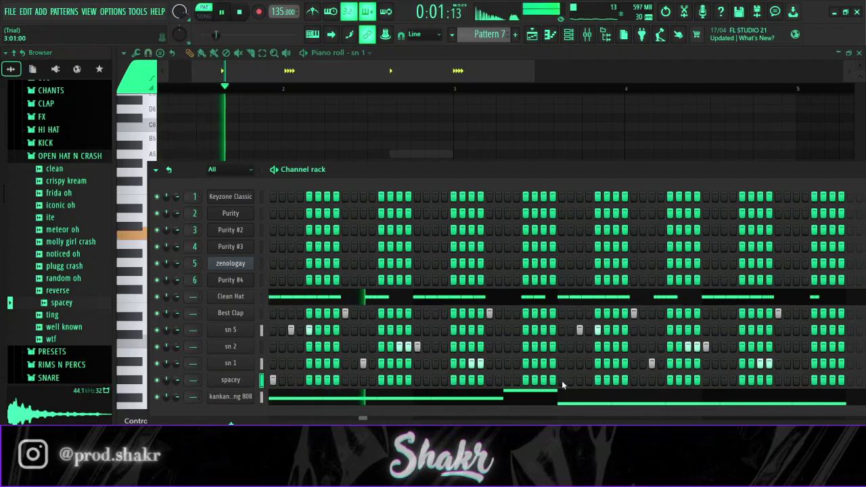
pyautogui.press('space')
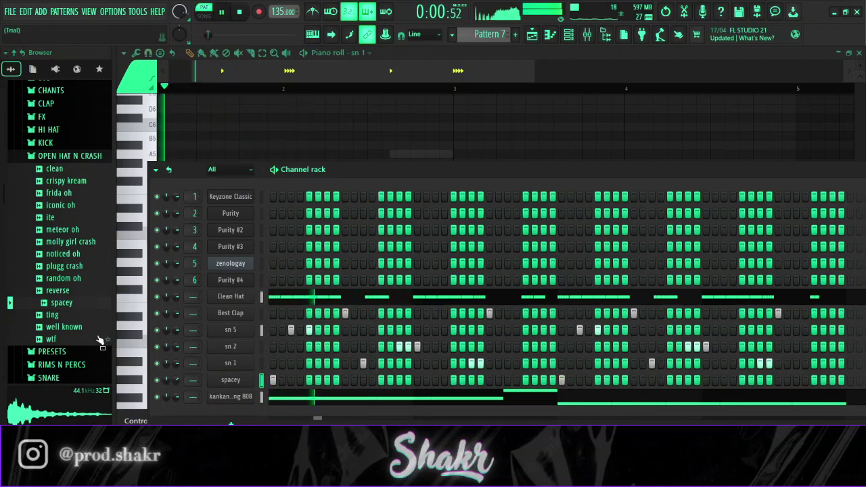
pyautogui.press('space')
# Load the well known open hat above the 808 with hits on steps 7 and 13 of bars 1 and 3, and play the pattern
pyautogui.click(92, 328)
pyautogui.moveTo(246, 392); pyautogui.dragTo(316, 397)
pyautogui.press('space')
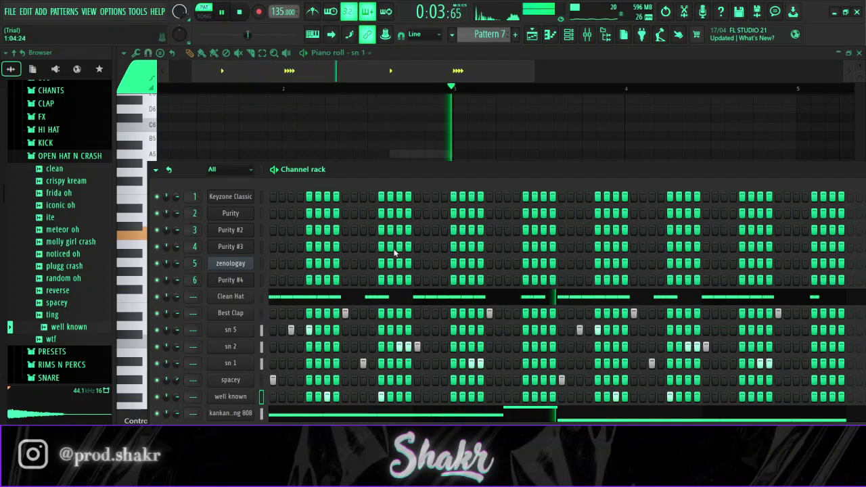
# Route the eight drum channels from Clean Hat to kankan xangang 808 to mixer tracks 7 to 14 and play the pattern
pyautogui.moveTo(261, 298); pyautogui.dragTo(269, 354)
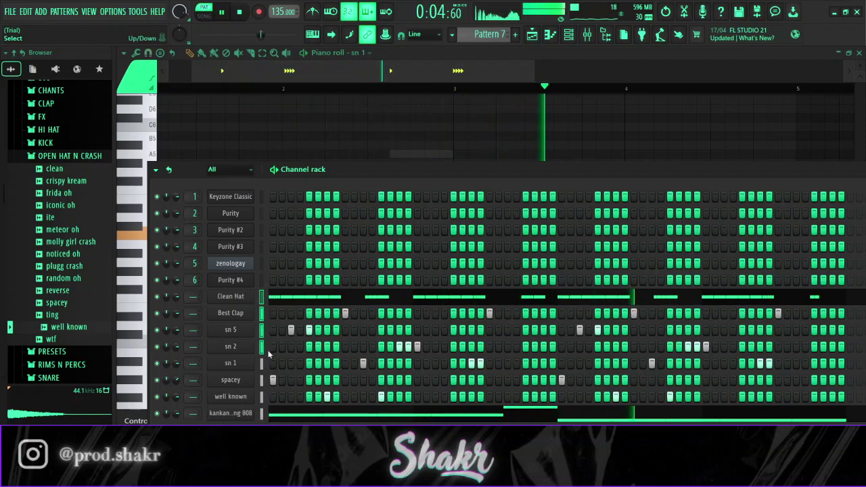
pyautogui.click(586, 34)
pyautogui.click(305, 176)
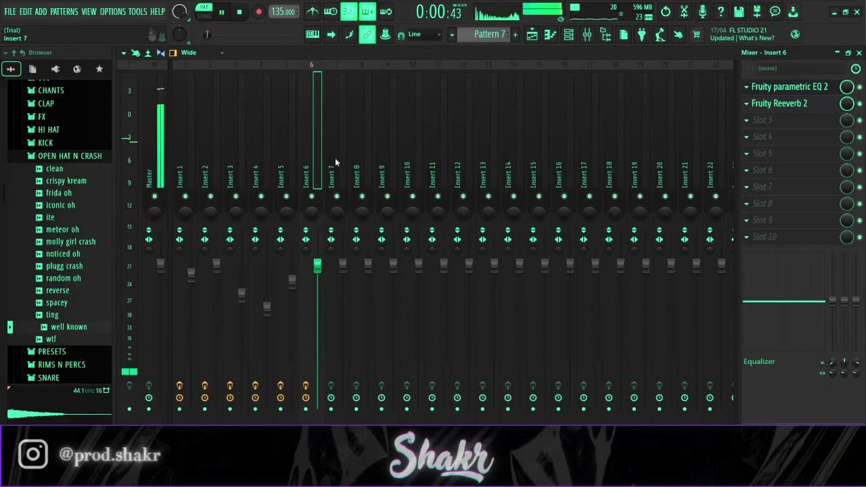
pyautogui.moveTo(339, 157); pyautogui.dragTo(515, 197)
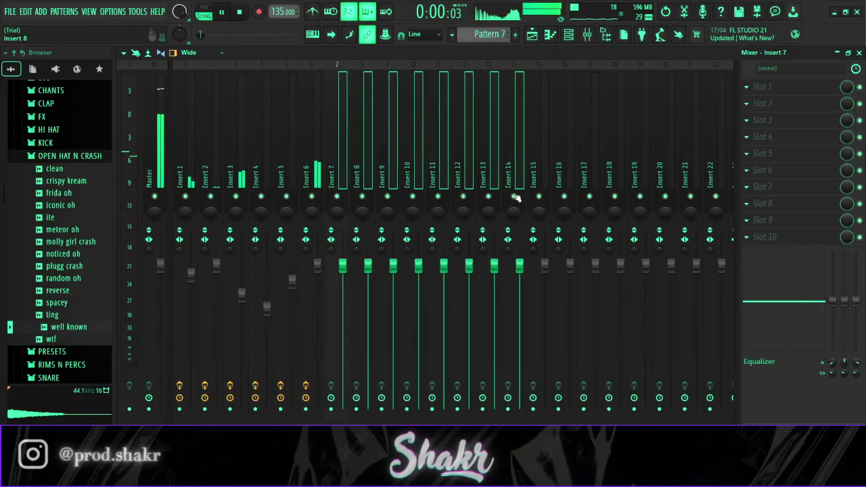
pyautogui.hotkey('ctrl', 'l')
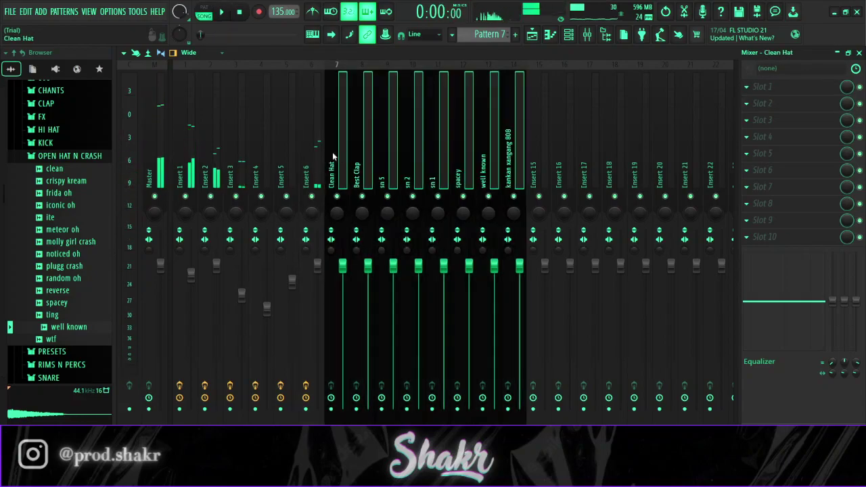
pyautogui.press('space')
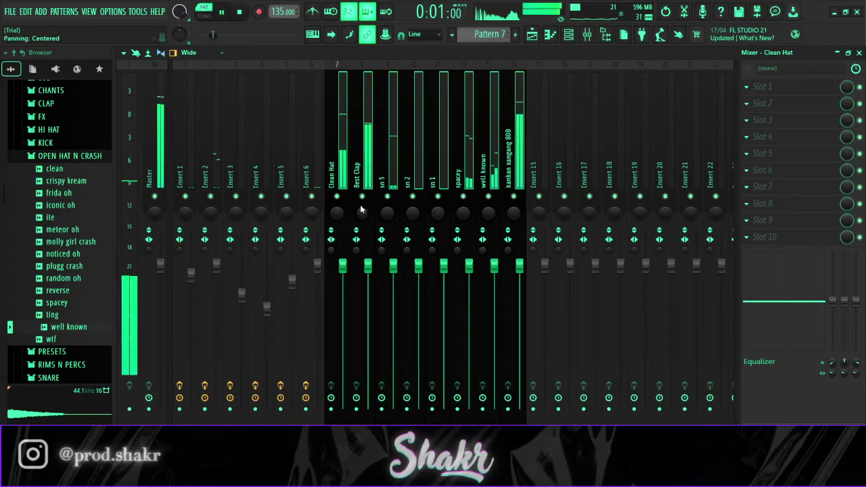
# Turn on Normalize for the Best Clap sample and close its sampler
pyautogui.click(387, 167)
pyautogui.click(368, 165)
pyautogui.press('F6')
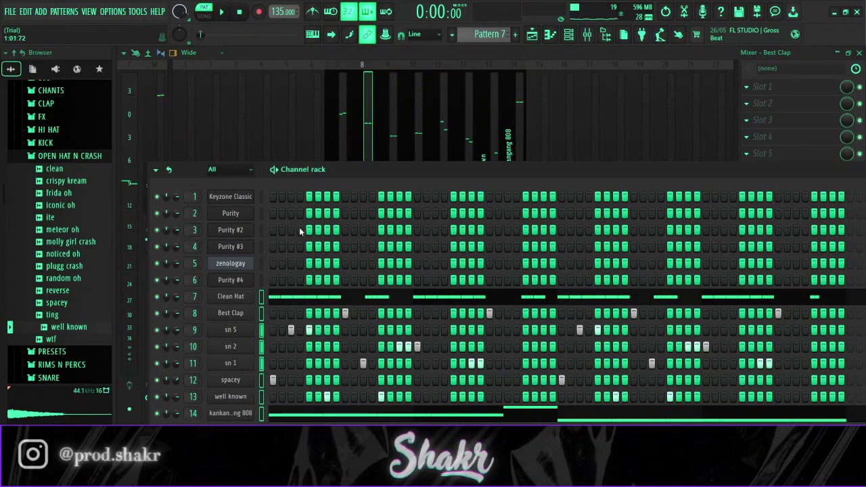
pyautogui.click(243, 311)
pyautogui.click(332, 241)
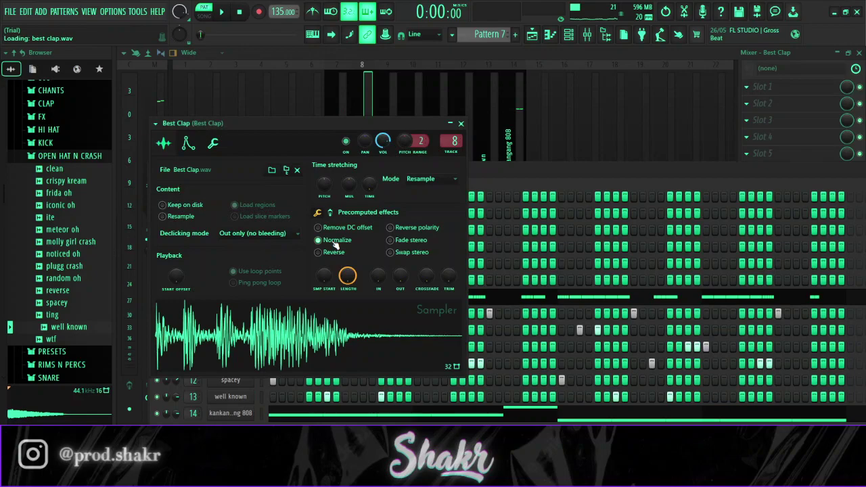
pyautogui.press('Escape')
# Balance the drum levels during playback by lowering the Clean Hat, sn 1 and spacey faders and slightly raising sn 5 and well known
pyautogui.press('space')
pyautogui.press('F6')
pyautogui.moveTo(343, 265); pyautogui.dragTo(343, 306)
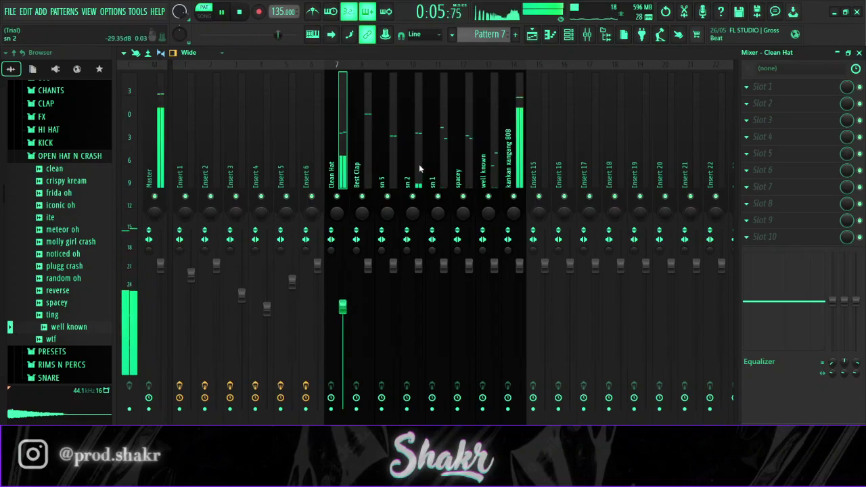
pyautogui.moveTo(443, 263); pyautogui.dragTo(443, 271)
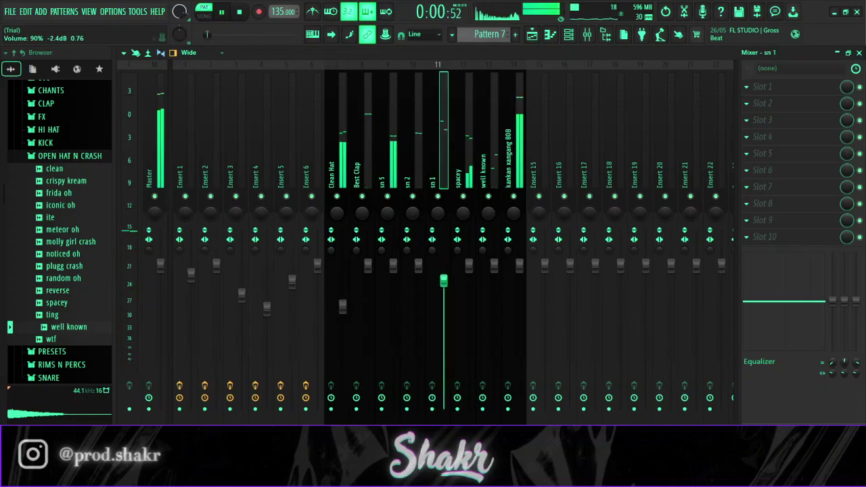
pyautogui.moveTo(443, 282); pyautogui.dragTo(443, 283)
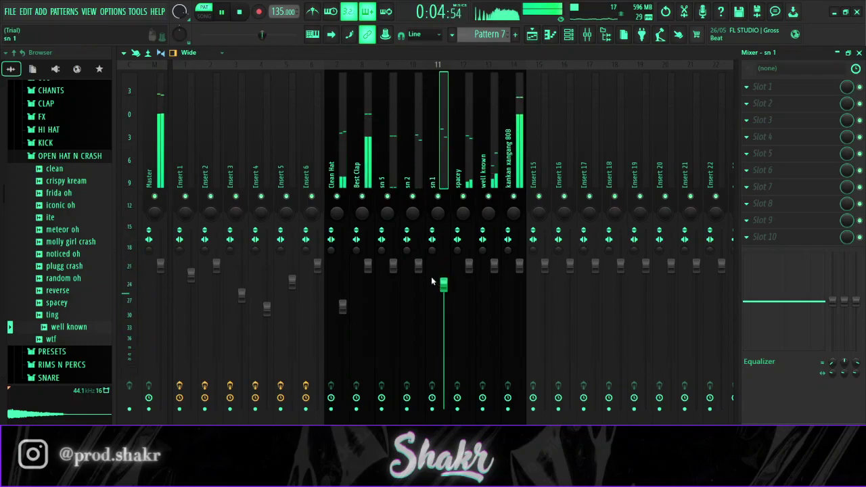
pyautogui.click(393, 265)
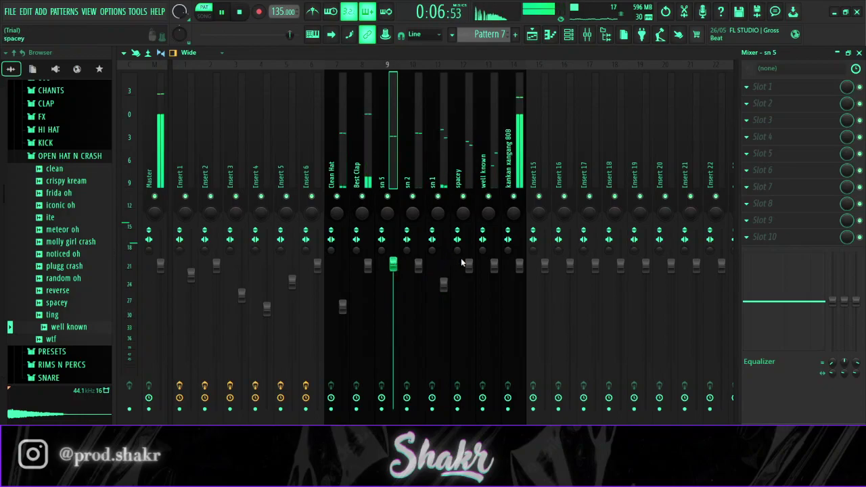
pyautogui.moveTo(468, 264)
pyautogui.mouseDown()
pyautogui.moveTo(468, 271)
pyautogui.moveTo(493, 263)
pyautogui.moveTo(471, 280)
pyautogui.mouseUp()
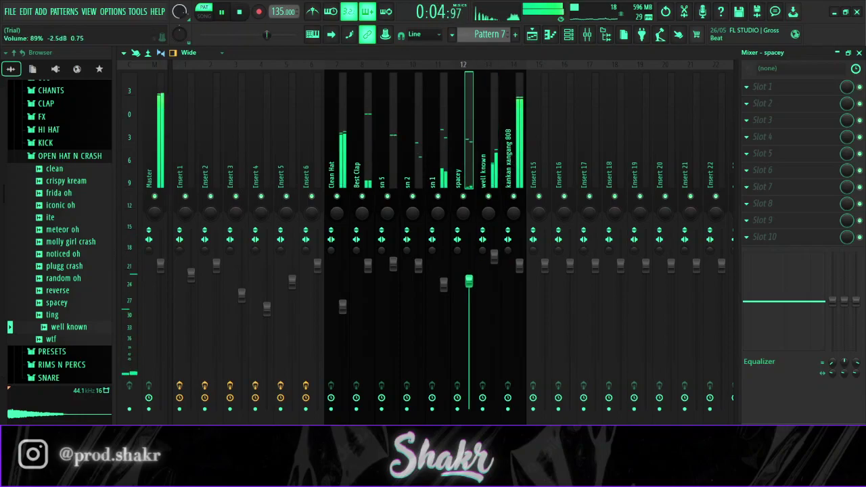
# Enable the volume envelope on the kankan xangang 808 with maximum hold and decay, sustain and release at zero, and close its sampler
pyautogui.click(514, 161)
pyautogui.click(569, 34)
pyautogui.click(227, 412)
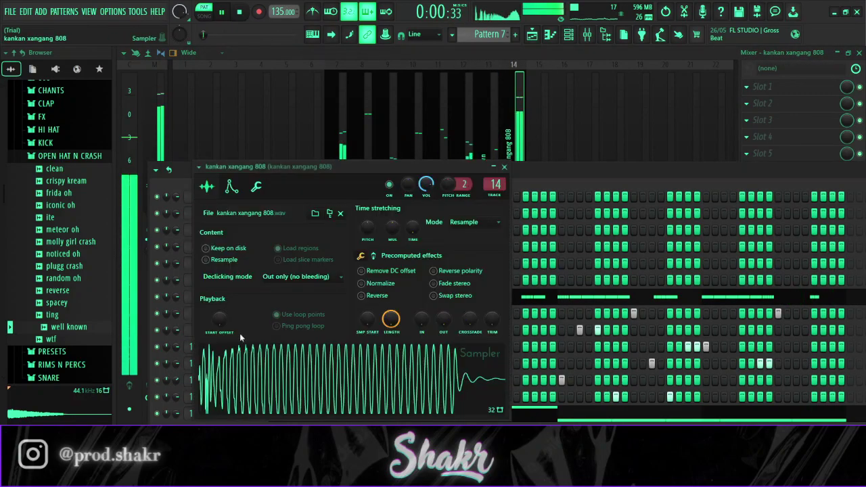
pyautogui.click(241, 184)
pyautogui.moveTo(248, 297); pyautogui.dragTo(248, 234)
pyautogui.moveTo(268, 297); pyautogui.dragTo(287, 328)
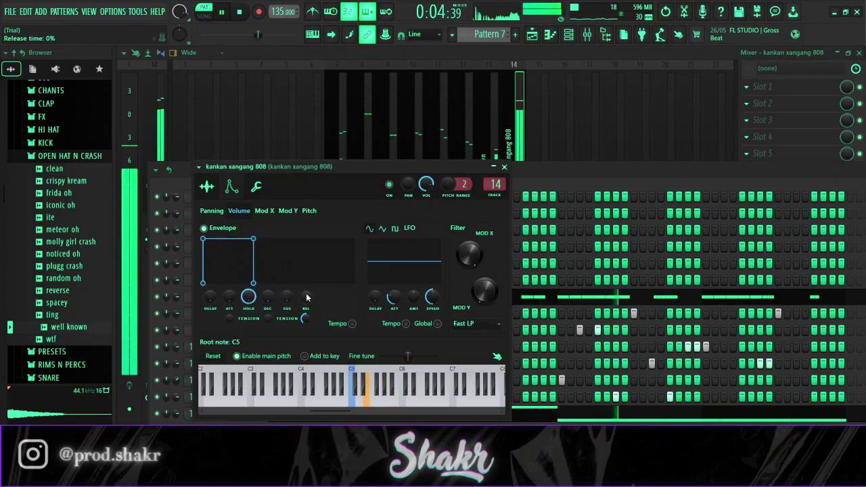
pyautogui.click(259, 180)
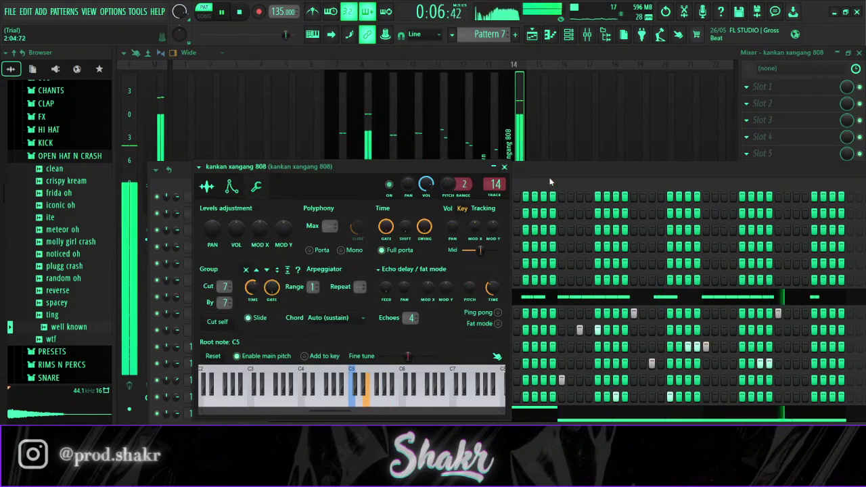
pyautogui.click(206, 187)
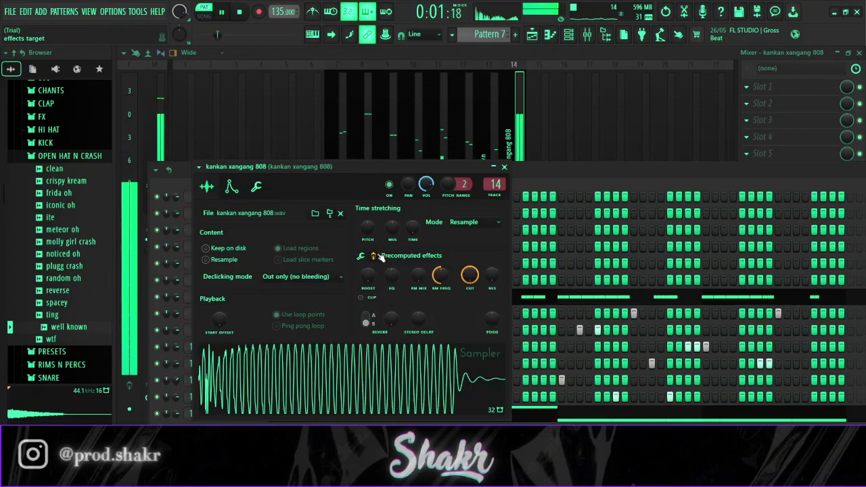
pyautogui.click(504, 167)
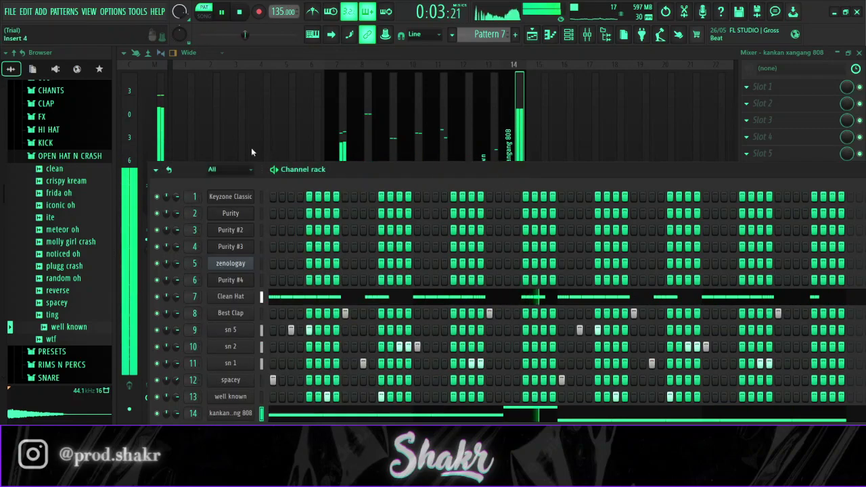
# Add Fruity soft clipper to the Master track with a threshold of about -4.4 dB and post gain of about 74%
pyautogui.click(152, 137)
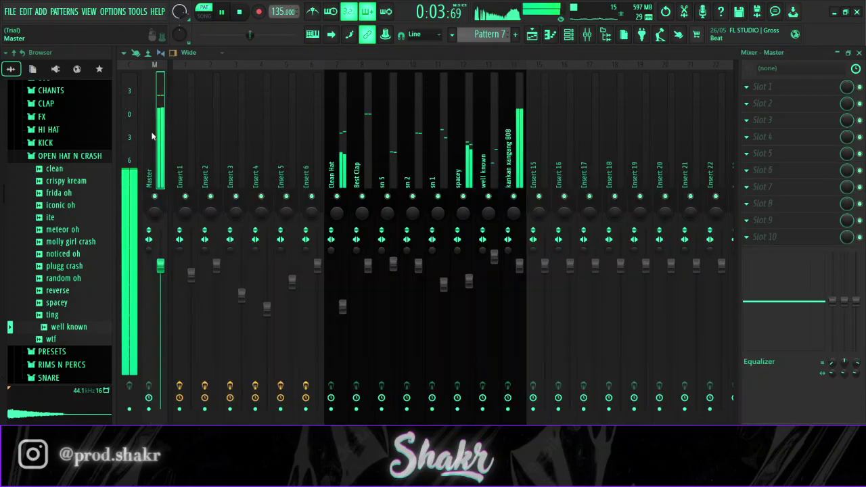
pyautogui.click(537, 359)
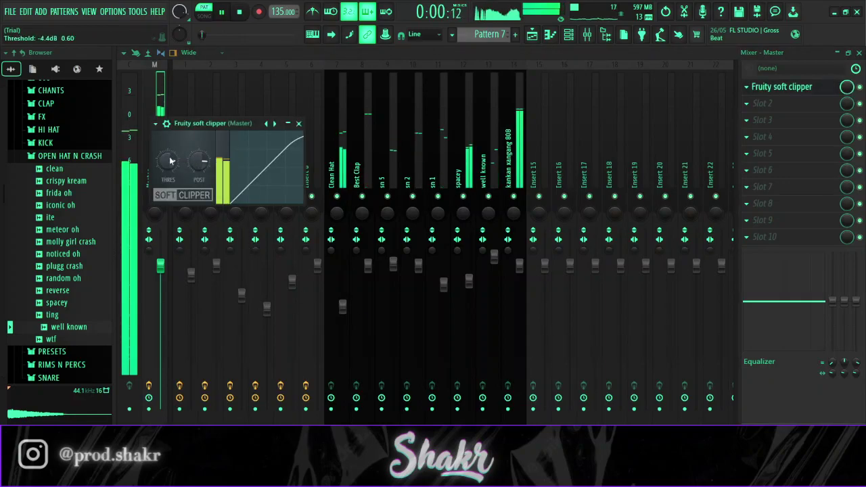
pyautogui.moveTo(192, 163); pyautogui.dragTo(191, 169)
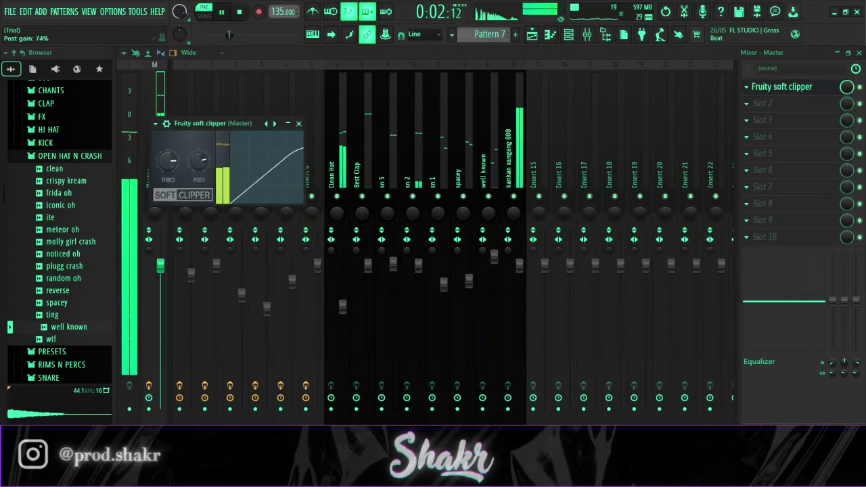
pyautogui.click(298, 123)
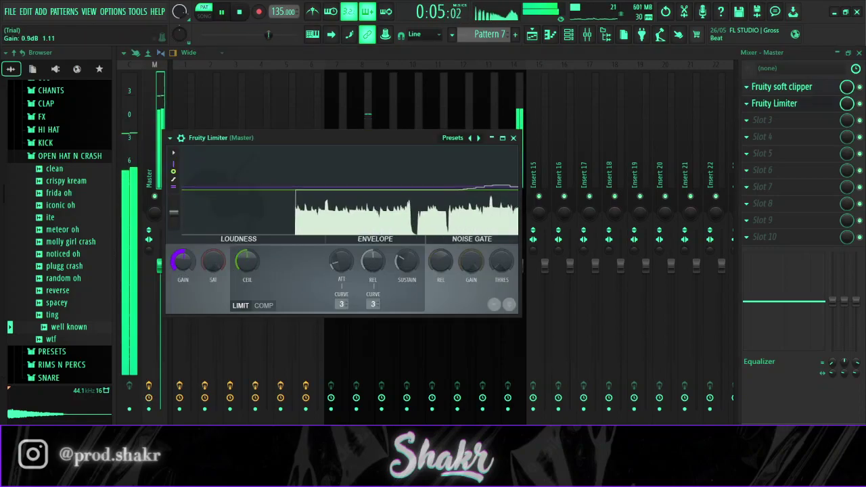
# Add Fruity Limiter to the Master track and lower its ceiling, soft saturation threshold, attack and release
pyautogui.moveTo(247, 261); pyautogui.dragTo(247, 283)
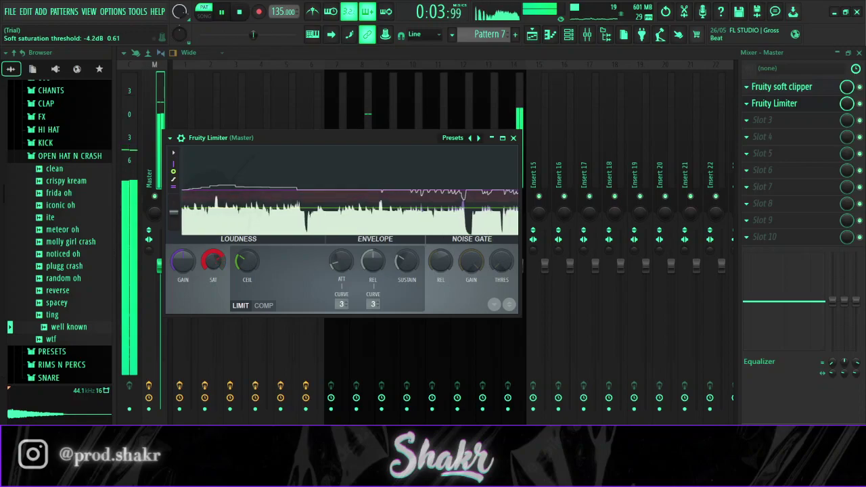
pyautogui.moveTo(372, 261); pyautogui.dragTo(373, 277)
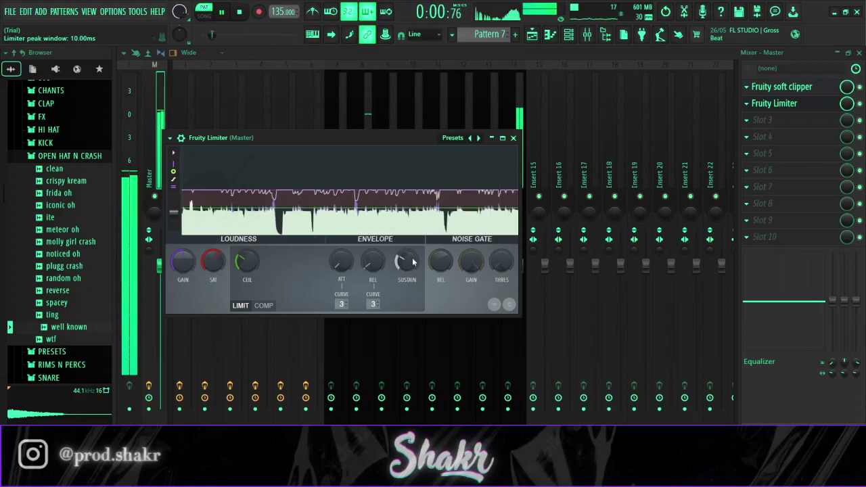
pyautogui.click(512, 138)
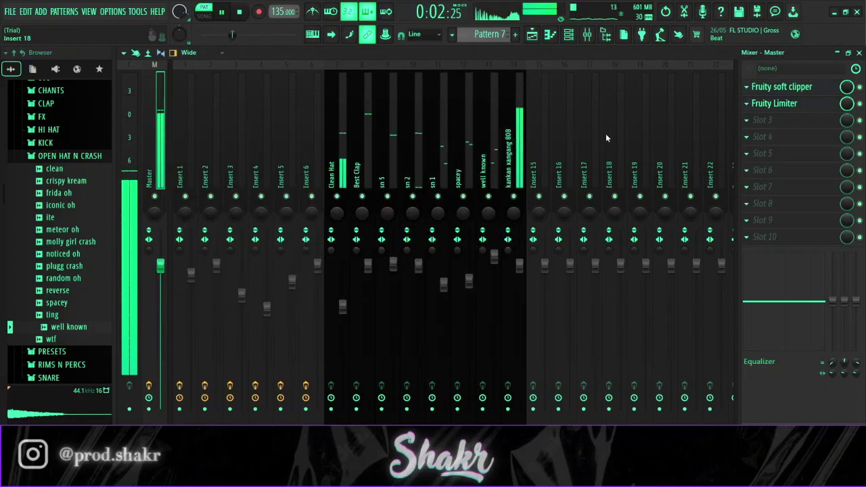
# Add Sausage Fattener to the kankan xangang 808 mixer track with fatness at about 3%
pyautogui.click(517, 148)
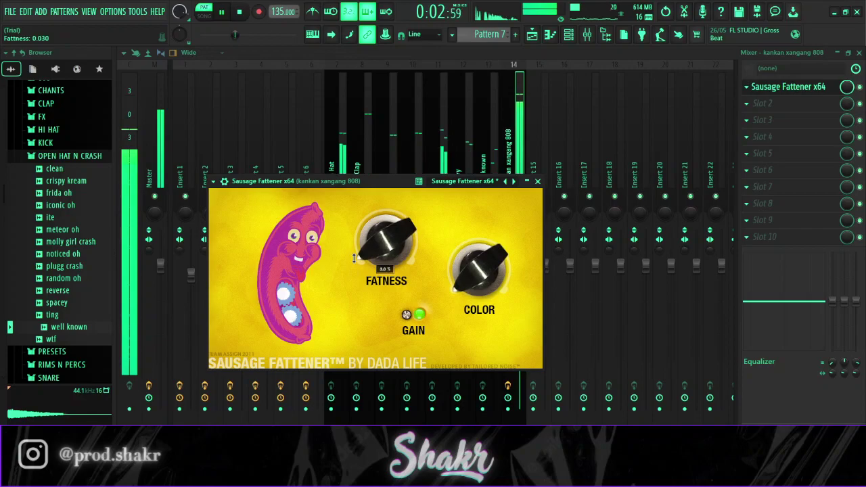
pyautogui.click(537, 182)
# Lower the faders of mixer tracks 1 to 14 together by the same amount and check the level in playback
pyautogui.moveTo(519, 144); pyautogui.dragTo(197, 153)
pyautogui.press('space')
pyautogui.moveTo(525, 266); pyautogui.dragTo(525, 294)
pyautogui.press('space')
pyautogui.press('space')
pyautogui.press('space')
pyautogui.press('space')
pyautogui.press('space')
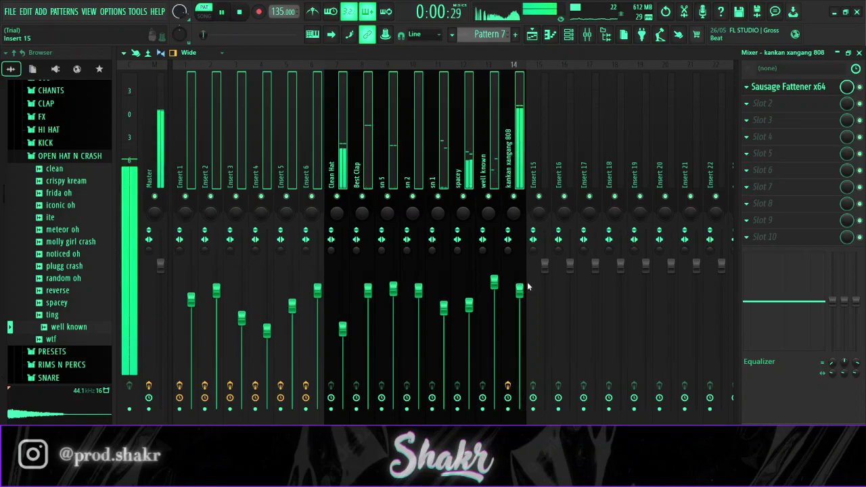
# Place a Pattern 7 clip on Track 7 at bar 17 of the playlist and play the song from there
pyautogui.press('F7')
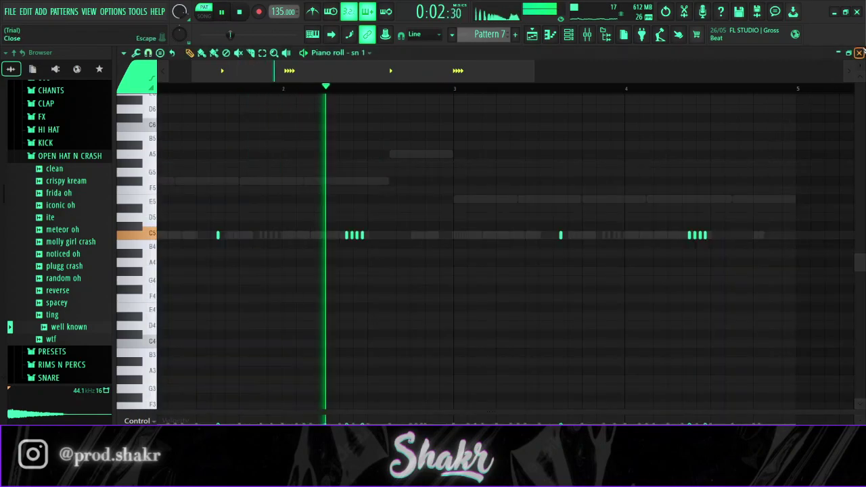
pyautogui.click(858, 53)
pyautogui.click(792, 126)
pyautogui.click(331, 78)
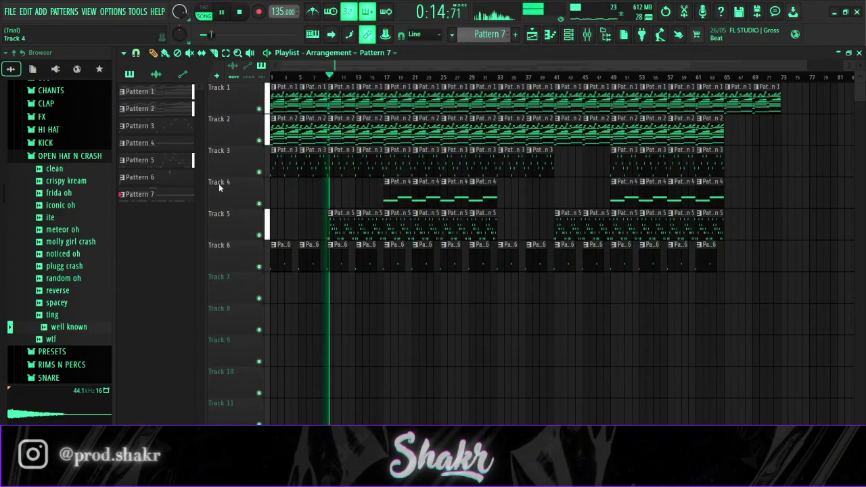
pyautogui.click(387, 77)
pyautogui.press('space')
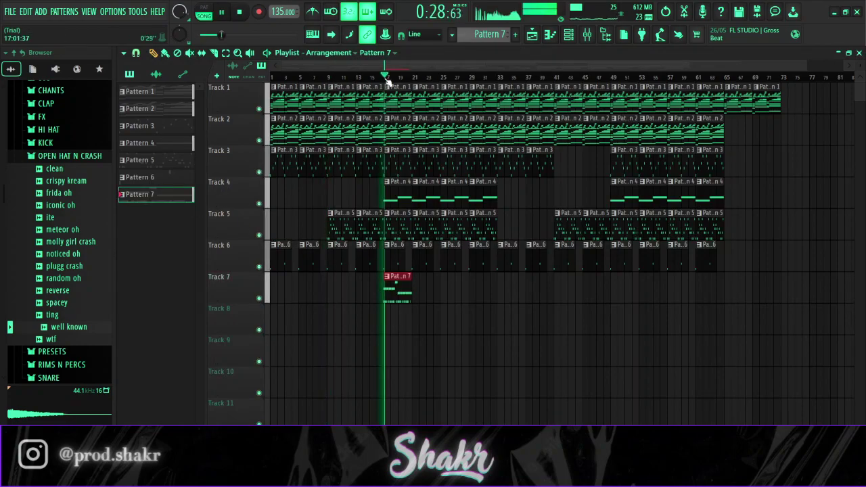
# Lower the faders of the melody tracks Insert 1 to Insert 6 together slightly while listening to the song
pyautogui.click(586, 33)
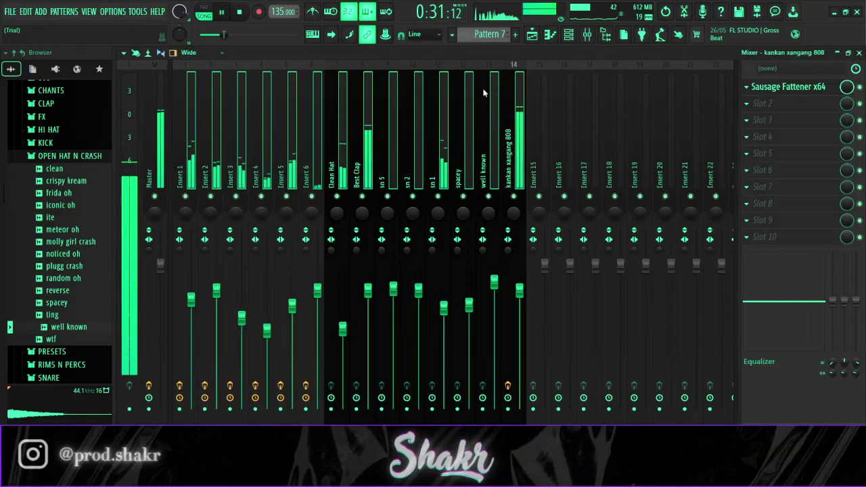
pyautogui.click(196, 150)
pyautogui.press('space')
pyautogui.press('space')
pyautogui.moveTo(318, 290); pyautogui.dragTo(293, 303)
pyautogui.press('space')
pyautogui.press('space')
# Rebalance the Insert 4 and Insert 5 faders during playback, raising Insert 4 slightly and Insert 5 to about 84%
pyautogui.click(271, 171)
pyautogui.click(294, 173)
pyautogui.press('space')
pyautogui.press('space')
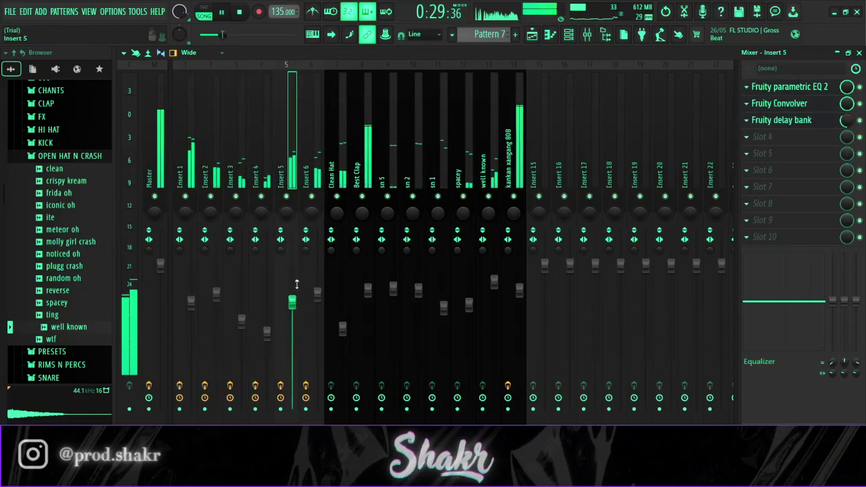
pyautogui.press('space')
pyautogui.press('space')
pyautogui.moveTo(267, 332); pyautogui.dragTo(267, 324)
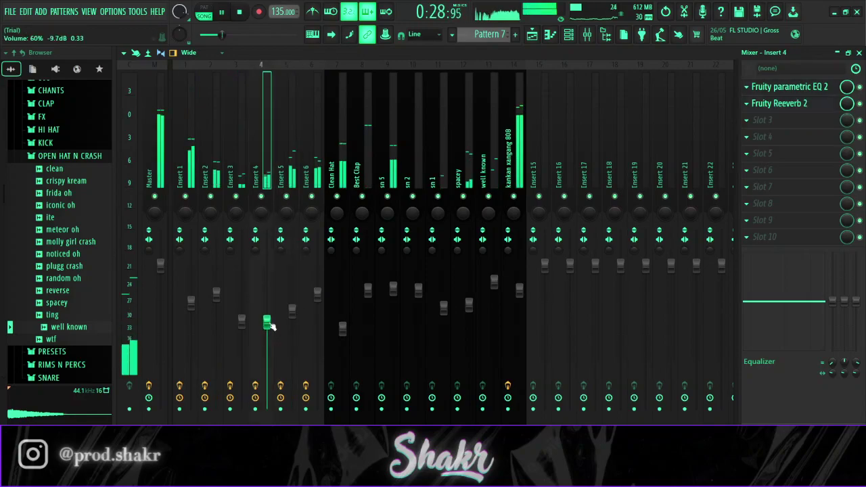
pyautogui.press('space')
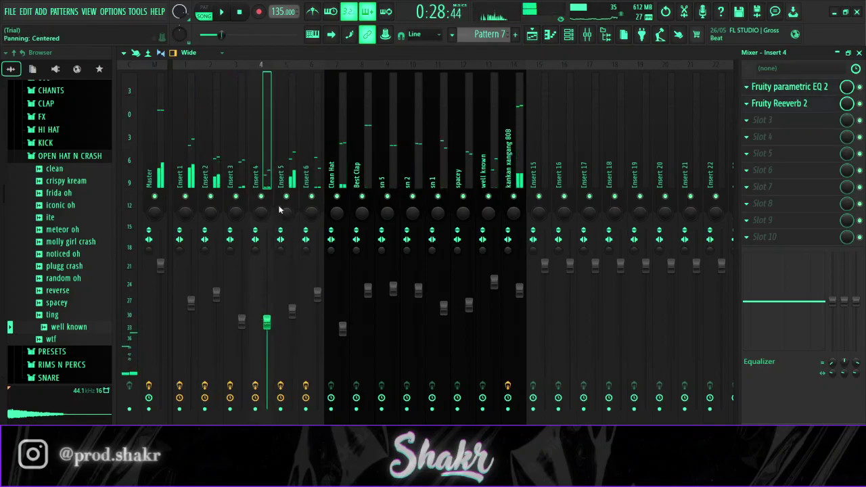
pyautogui.press('space')
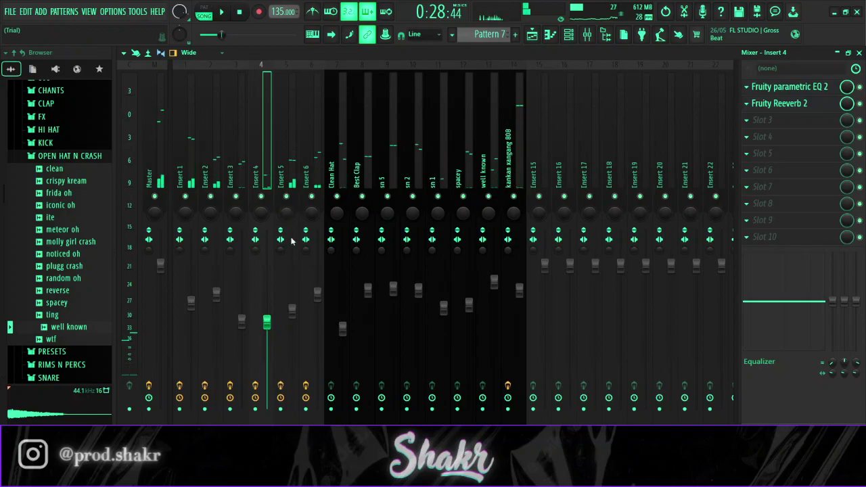
pyautogui.press('space')
pyautogui.press('space')
pyautogui.press('space')
pyautogui.moveTo(294, 315); pyautogui.dragTo(296, 286)
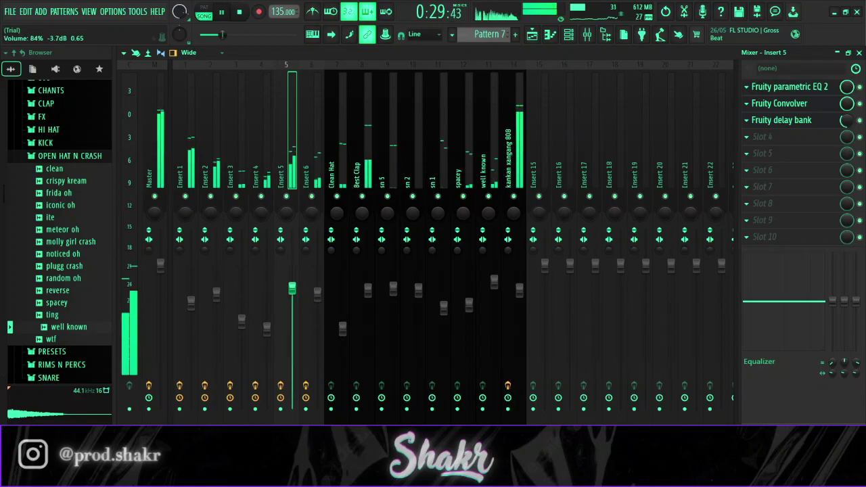
# Raise the faders of mixer tracks 1 to 14 together until the kankan xangang 808 fader is at about 94%
pyautogui.click(521, 182)
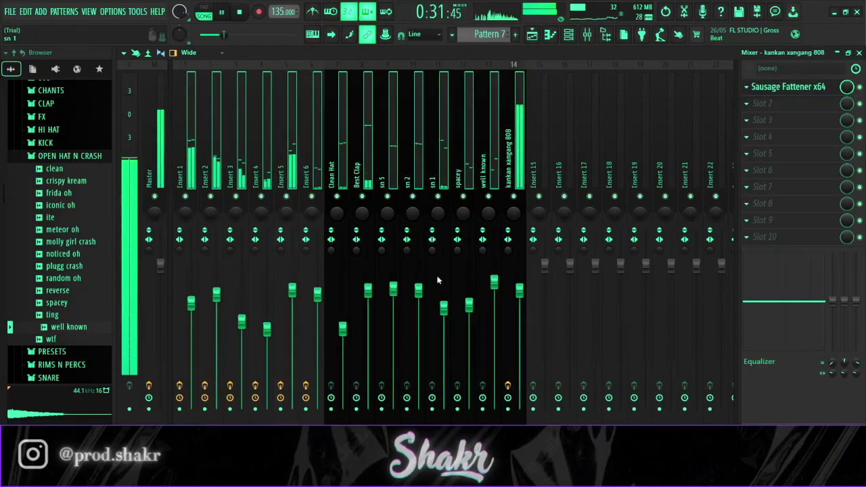
pyautogui.press('space')
pyautogui.moveTo(520, 290); pyautogui.dragTo(518, 276)
pyautogui.press('space')
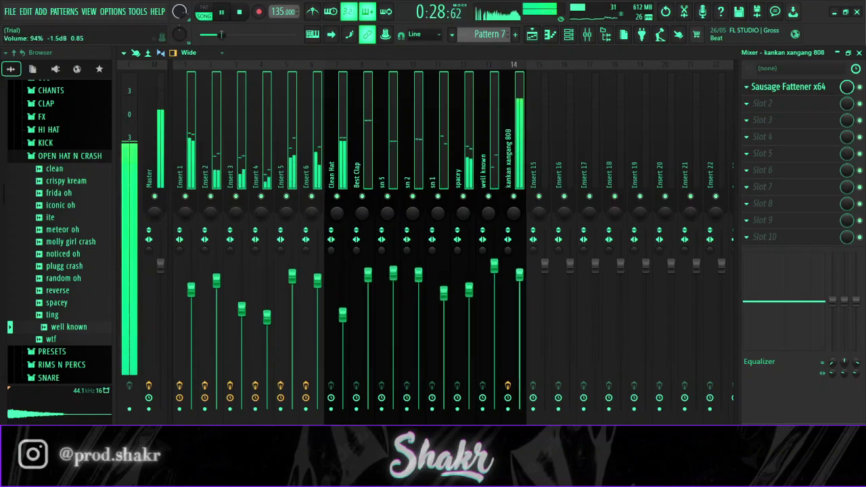
# Raise the faders of the melody tracks Insert 1 to Insert 6 together by a small amount
pyautogui.click(292, 166)
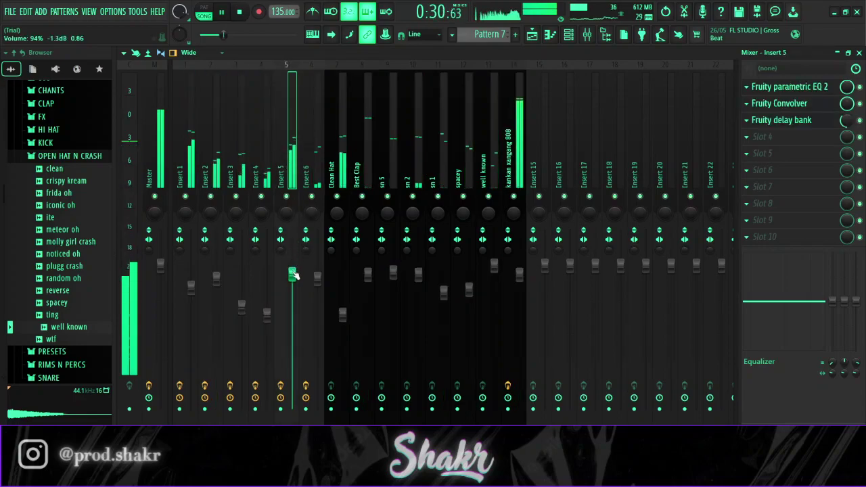
pyautogui.moveTo(319, 182); pyautogui.dragTo(190, 166)
pyautogui.moveTo(317, 280); pyautogui.dragTo(319, 277)
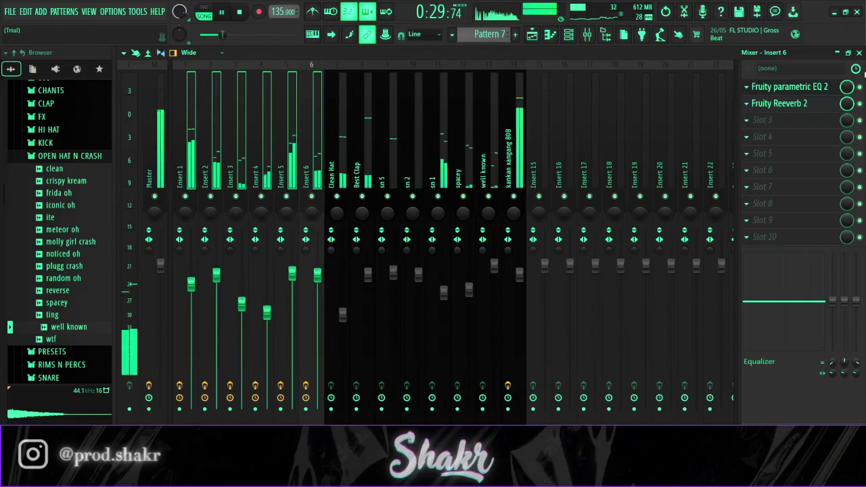
# Add Pattern 7 clips on Track 7 of the playlist at bars 21, 25 and 29
pyautogui.click(859, 53)
pyautogui.click(424, 293)
pyautogui.click(449, 292)
pyautogui.click(478, 292)
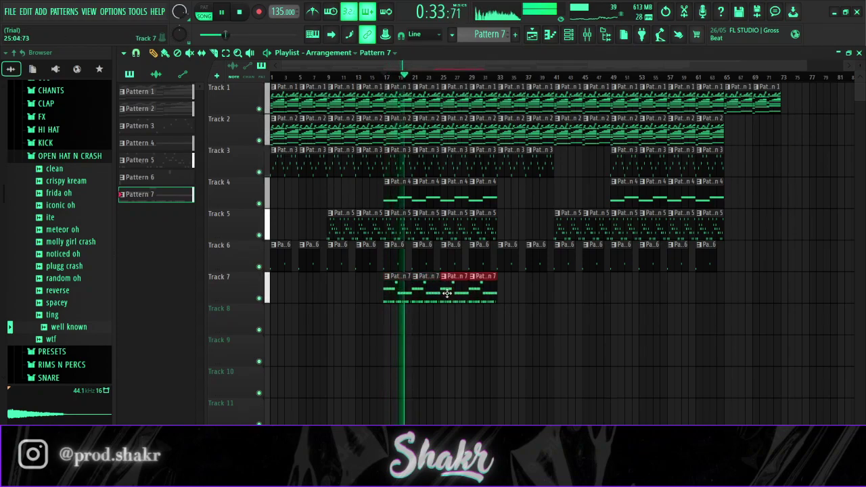
# Raise the faders of the sn 5, sn 2 and sn 1 mixer tracks together until sn 5 is at about 103%
pyautogui.press('F9')
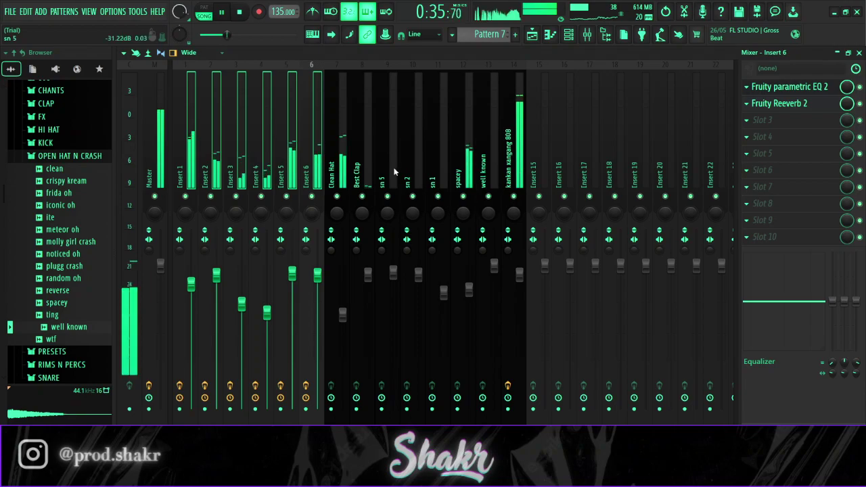
pyautogui.moveTo(395, 170); pyautogui.dragTo(432, 174)
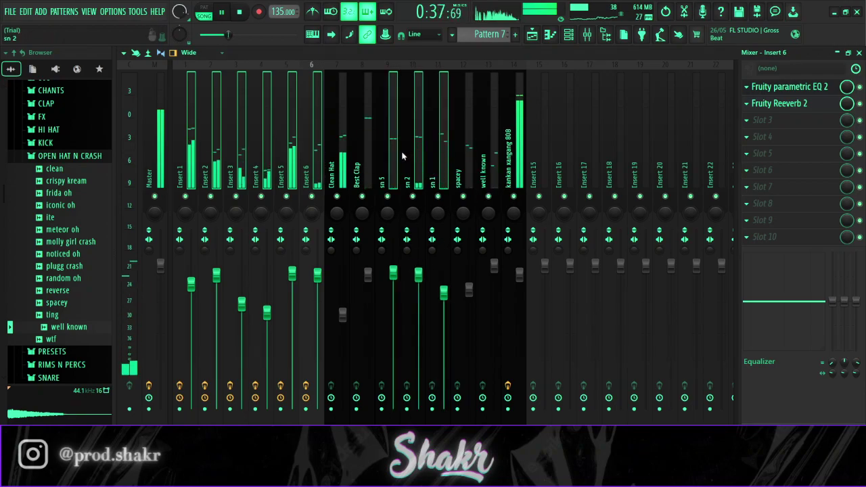
pyautogui.moveTo(443, 292); pyautogui.dragTo(443, 282)
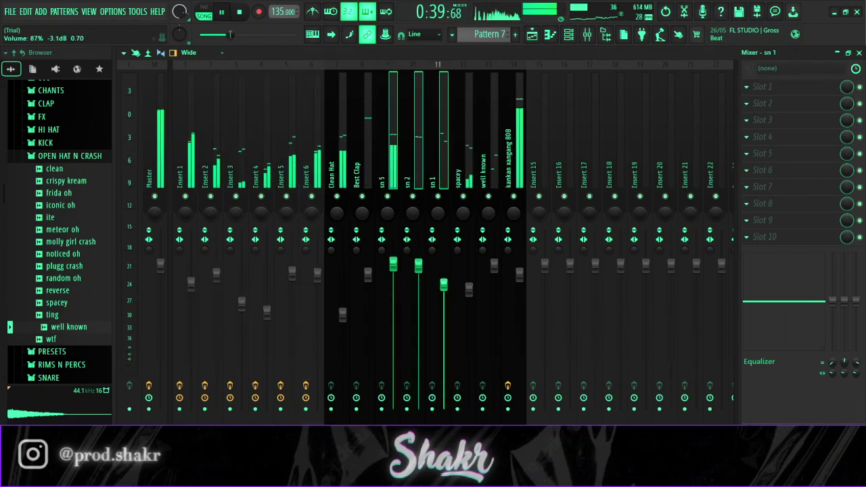
pyautogui.moveTo(393, 265); pyautogui.dragTo(393, 261)
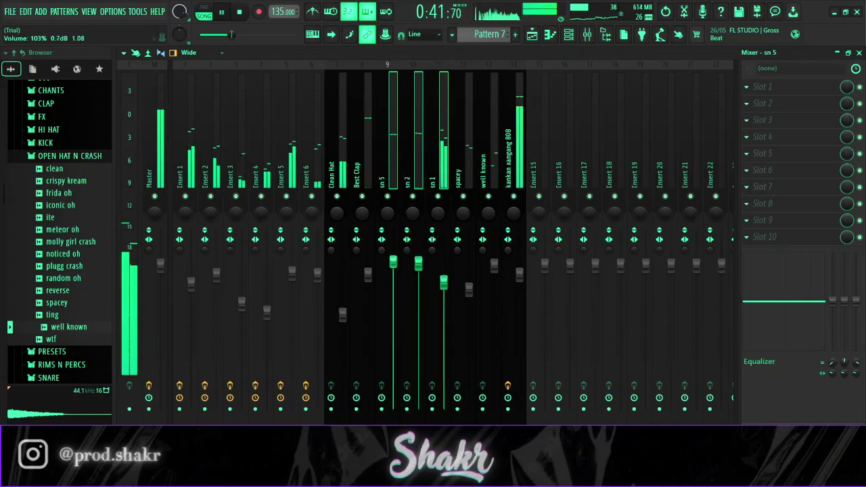
# Lower the faders of the melody tracks Insert 1 to Insert 6 together slightly during playback
pyautogui.click(366, 174)
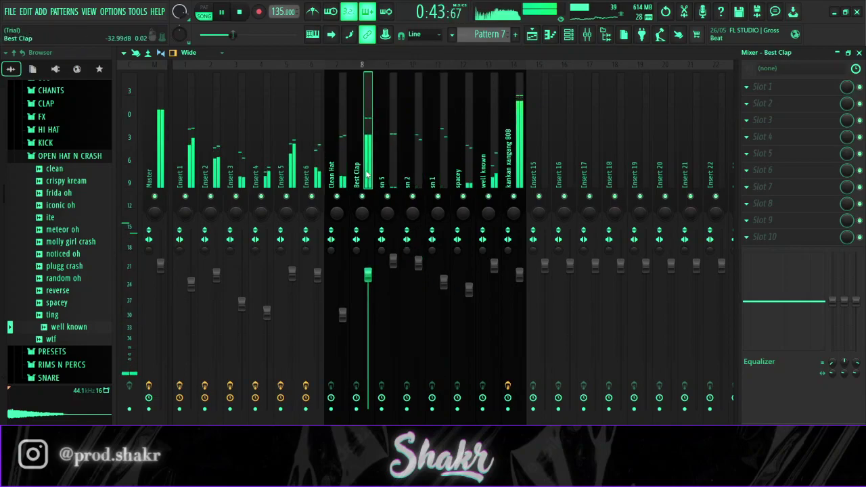
pyautogui.moveTo(192, 175)
pyautogui.mouseDown()
pyautogui.moveTo(313, 176)
pyautogui.moveTo(188, 174)
pyautogui.mouseUp()
pyautogui.click(316, 173)
pyautogui.moveTo(216, 274); pyautogui.dragTo(217, 280)
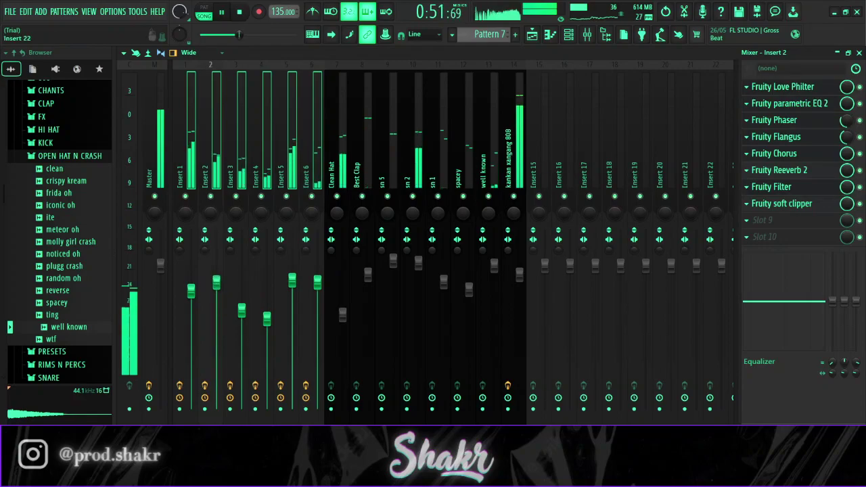
# Extend the row of Pattern 7 clips on Track 7 from bar 33 to the end of bar 64
pyautogui.click(859, 52)
pyautogui.moveTo(501, 291)
pyautogui.mouseDown()
pyautogui.moveTo(523, 291)
pyautogui.moveTo(459, 303)
pyautogui.moveTo(387, 299)
pyautogui.moveTo(514, 291)
pyautogui.moveTo(653, 299)
pyautogui.moveTo(630, 291)
pyautogui.mouseUp()
pyautogui.rightClick(523, 291)
pyautogui.keyDown('ctrl'); pyautogui.click(779, 266); pyautogui.keyUp('ctrl')
# Create Pattern 8, move the sn 5 and sn 1 steps from Pattern 7 into it, and copy the spacey steps there too
pyautogui.click(574, 39)
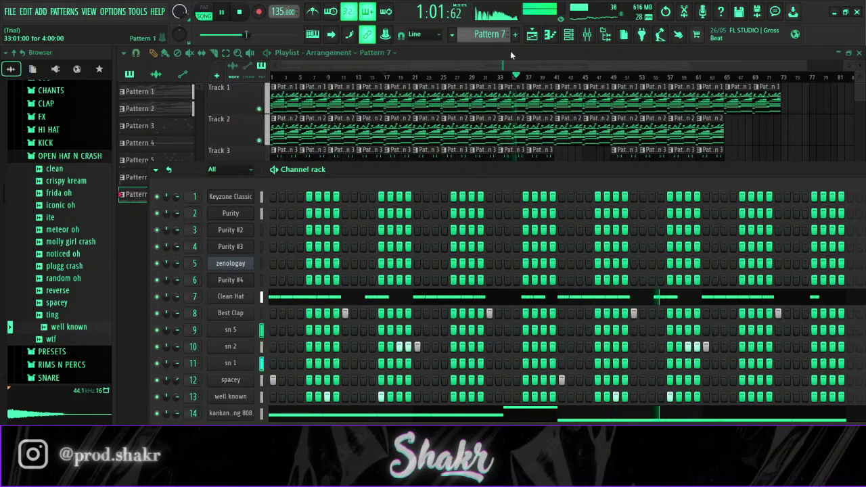
pyautogui.press('F4')
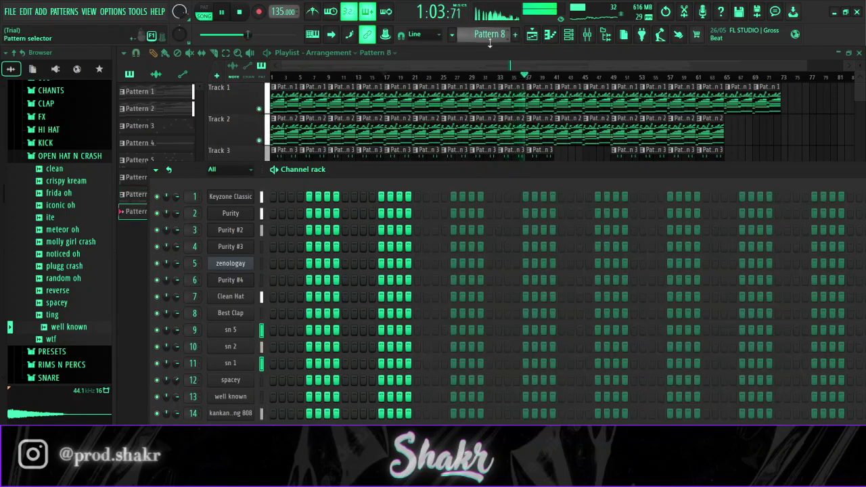
pyautogui.scroll(2, 491, 36)
pyautogui.scroll(-1, 491, 36)
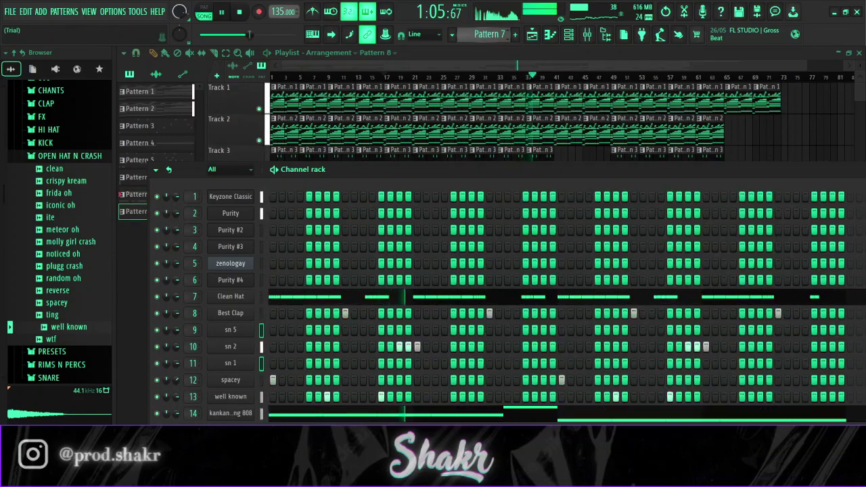
pyautogui.scroll(1, 491, 37)
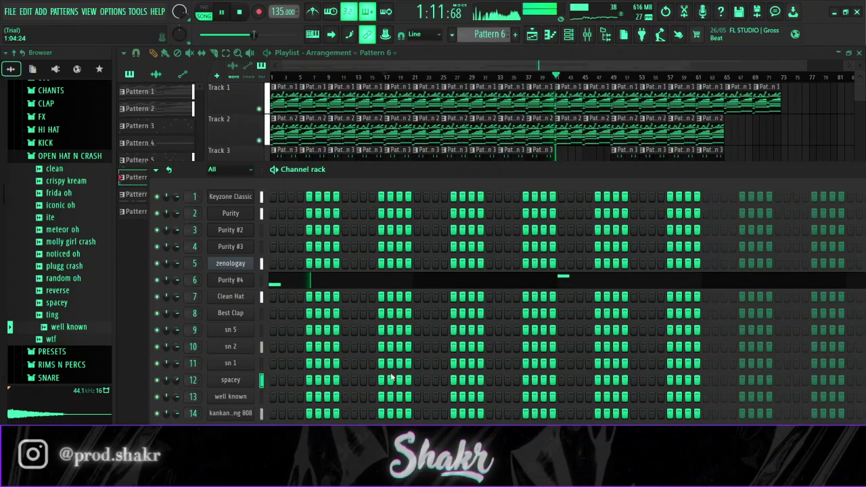
pyautogui.scroll(-1, 487, 35)
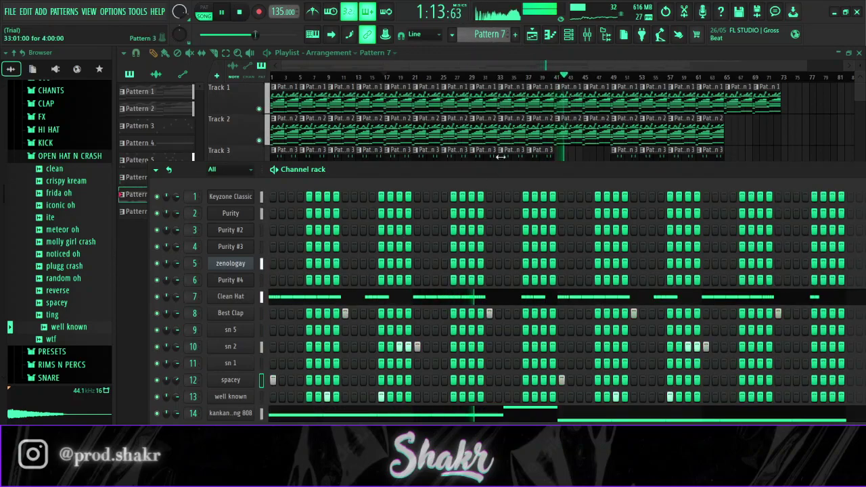
pyautogui.scroll(-1, 487, 35)
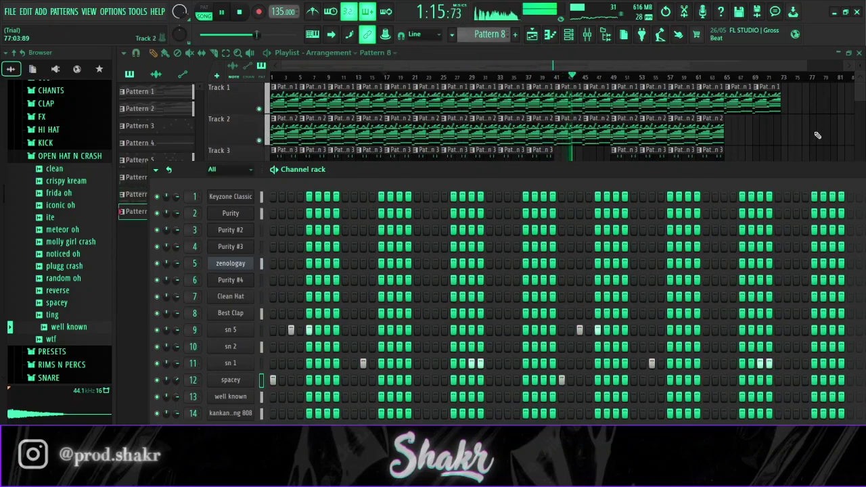
# Place Pattern 8 clips on Track 8 across bars 17 to 32 and 49 to 64, and remove Track 7's clip at bar 45
pyautogui.rightClick(817, 132)
pyautogui.moveTo(168, 212)
pyautogui.mouseDown()
pyautogui.moveTo(394, 324)
pyautogui.moveTo(431, 319)
pyautogui.moveTo(399, 322)
pyautogui.moveTo(625, 338)
pyautogui.mouseUp()
pyautogui.hotkey('ctrl', 'b')
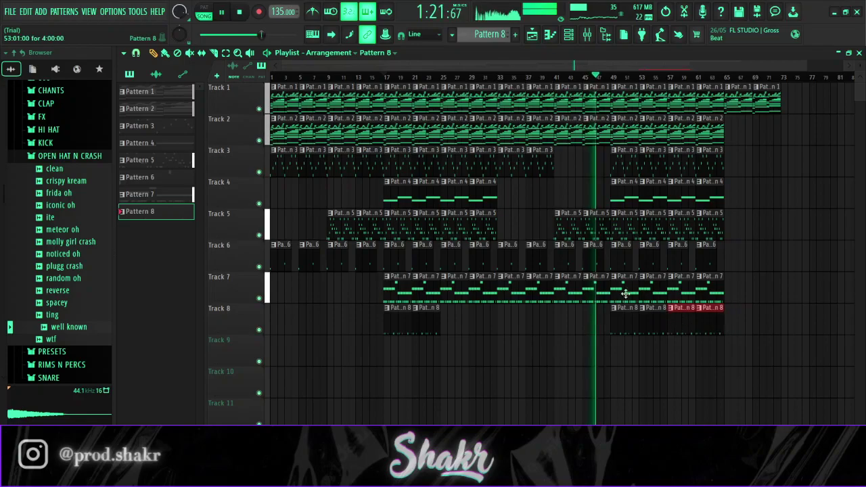
pyautogui.moveTo(671, 322); pyautogui.dragTo(454, 319)
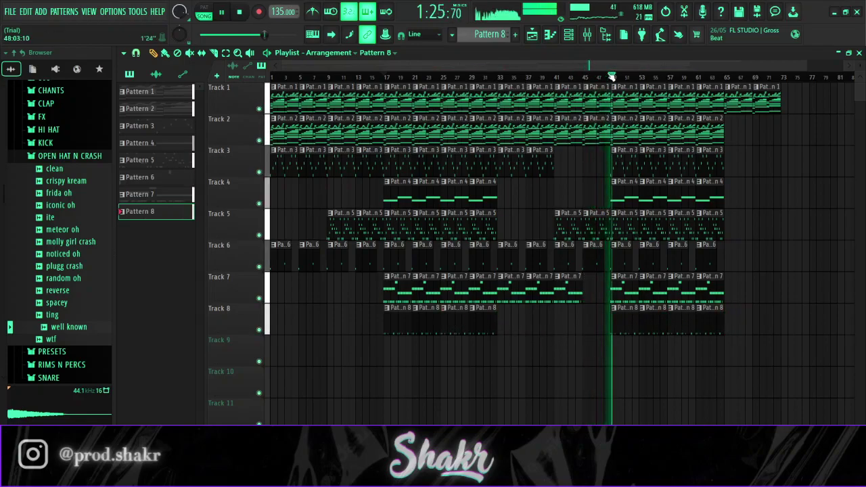
# Restart the song from the beginning and collapse the OPEN HAT N CRASH and !shakr trap drum kit folders in the browser
pyautogui.click(389, 78)
pyautogui.press('space')
pyautogui.click(67, 158)
pyautogui.scroll(3, 69, 164)
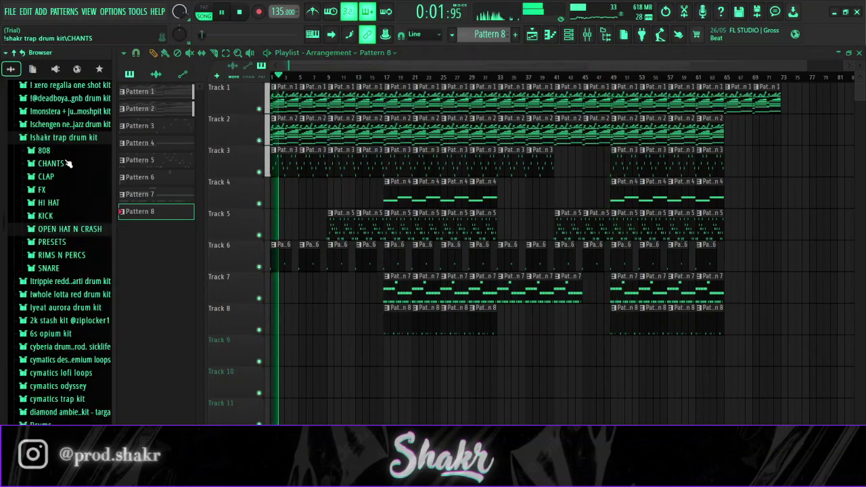
pyautogui.click(63, 141)
# Lower the Insert 3 mixer fader to about 64% while the intro plays
pyautogui.press('F9')
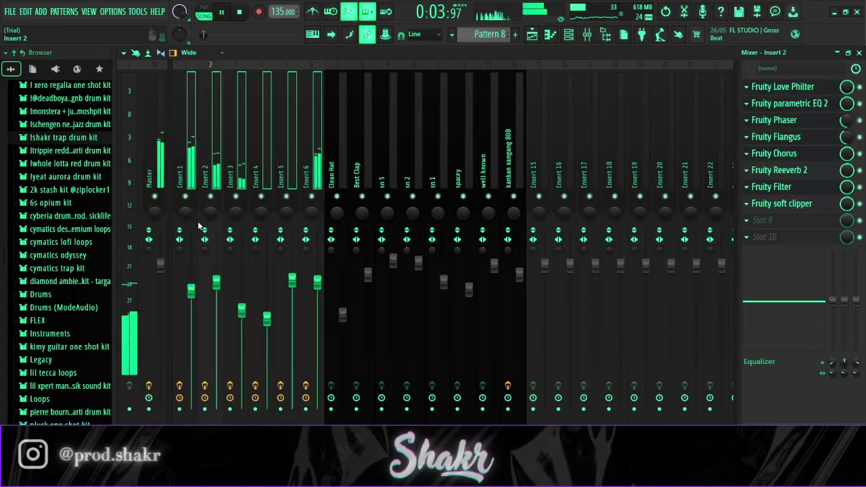
pyautogui.click(245, 174)
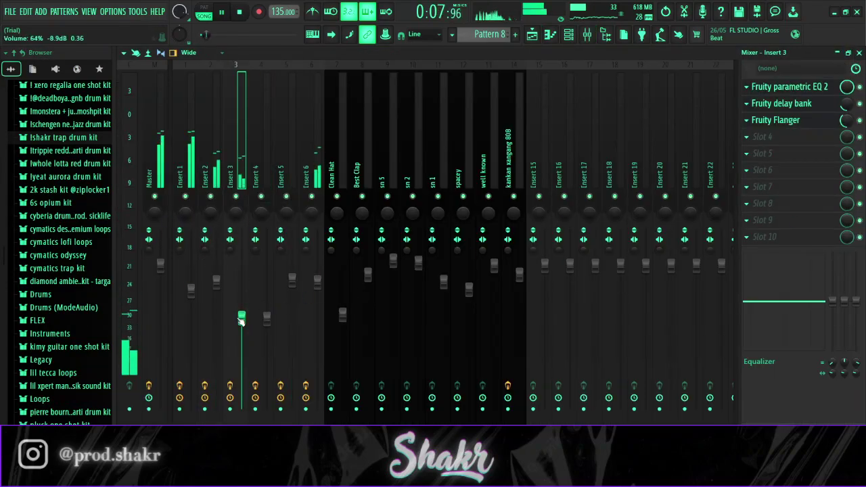
pyautogui.click(859, 53)
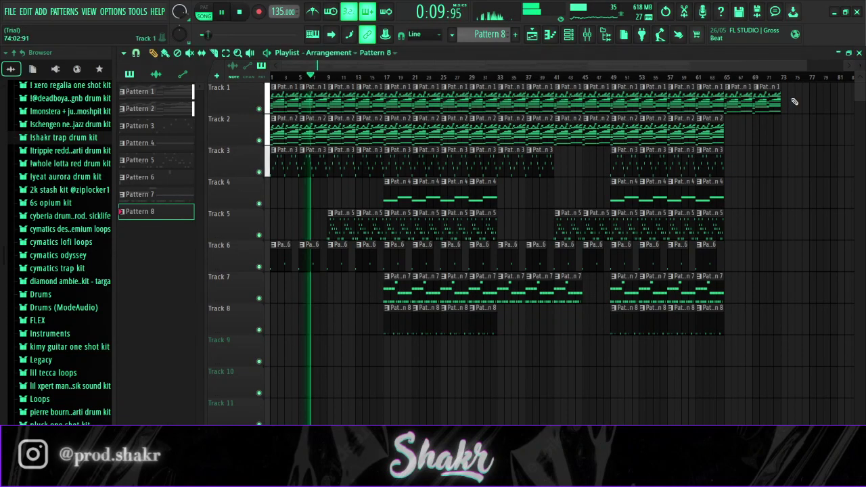
# Turn on auto-scrolling and zoom in on the playlist to follow the song's playback
pyautogui.scroll(2, 342, 81)
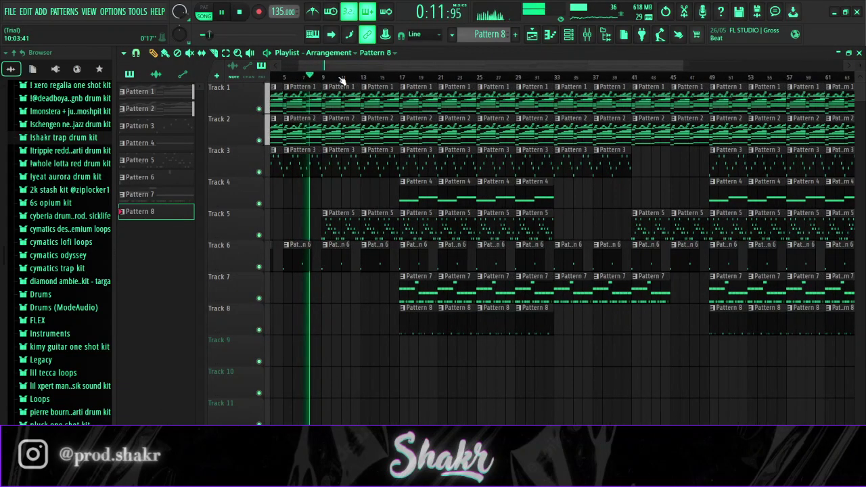
pyautogui.moveTo(352, 65); pyautogui.dragTo(276, 55)
pyautogui.click(335, 35)
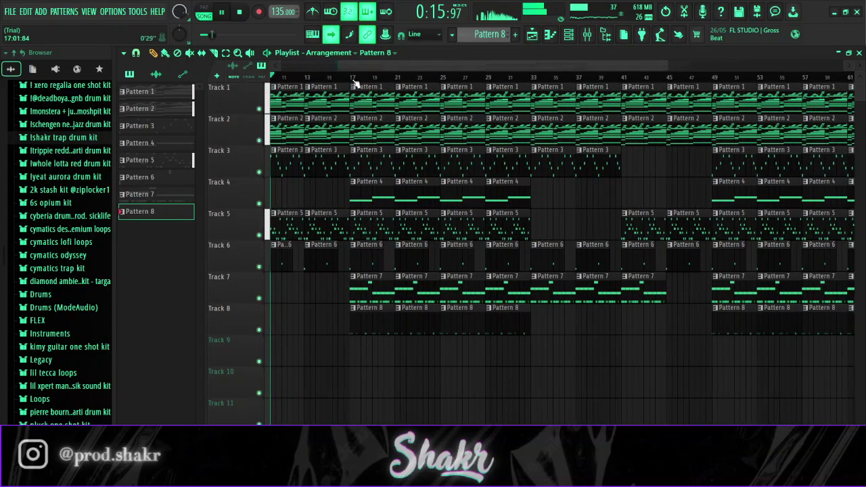
pyautogui.scroll(2, 365, 82)
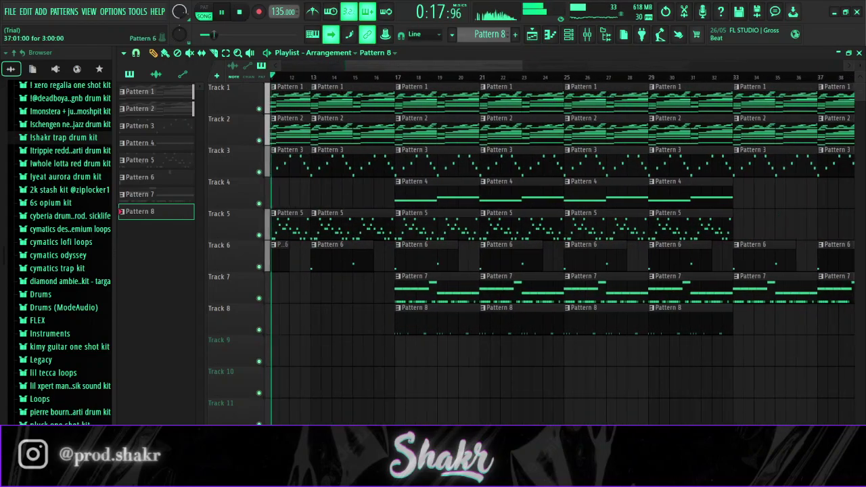